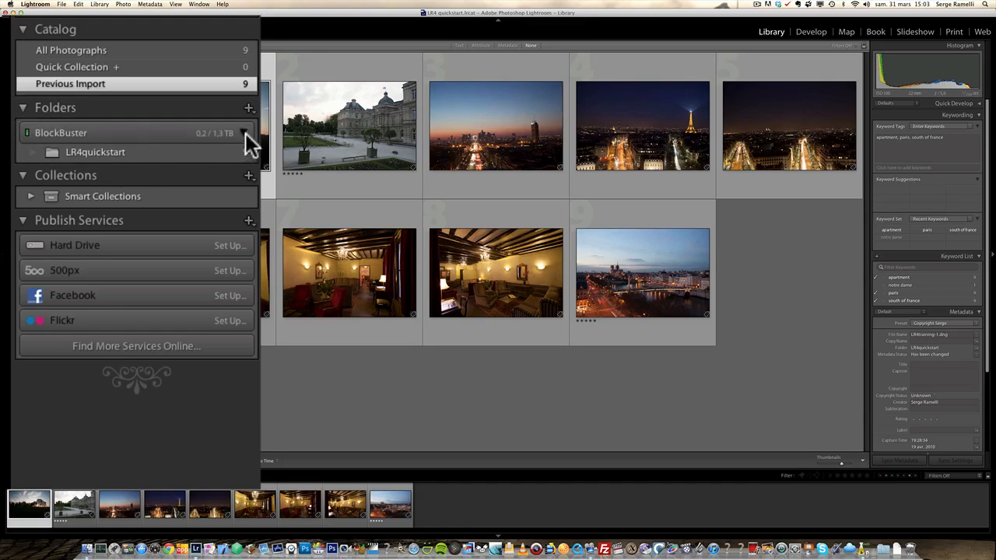
# Show the LR4quickstart folder and open its first photo, LR4training-1.dng, in the Develop module
pyautogui.click(101, 152)
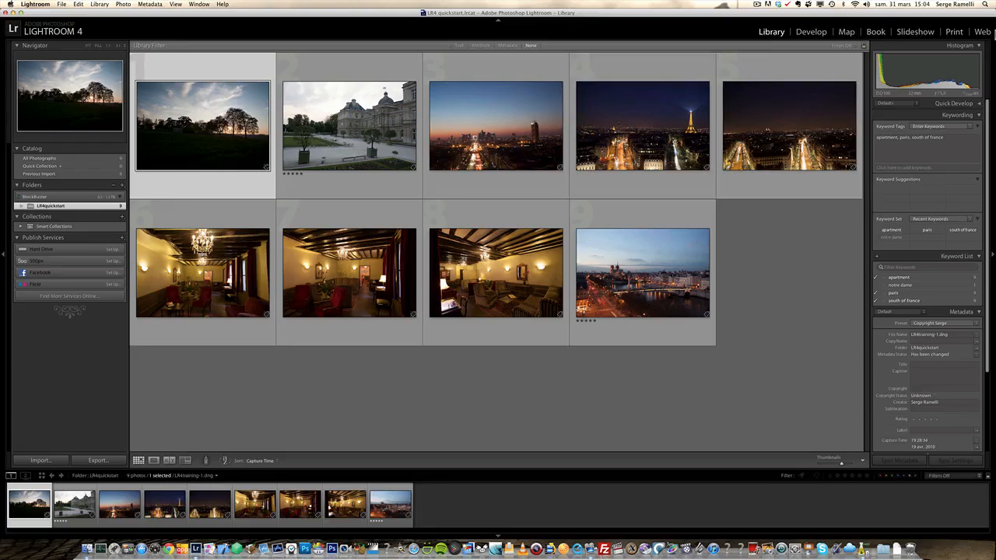
pyautogui.click(814, 33)
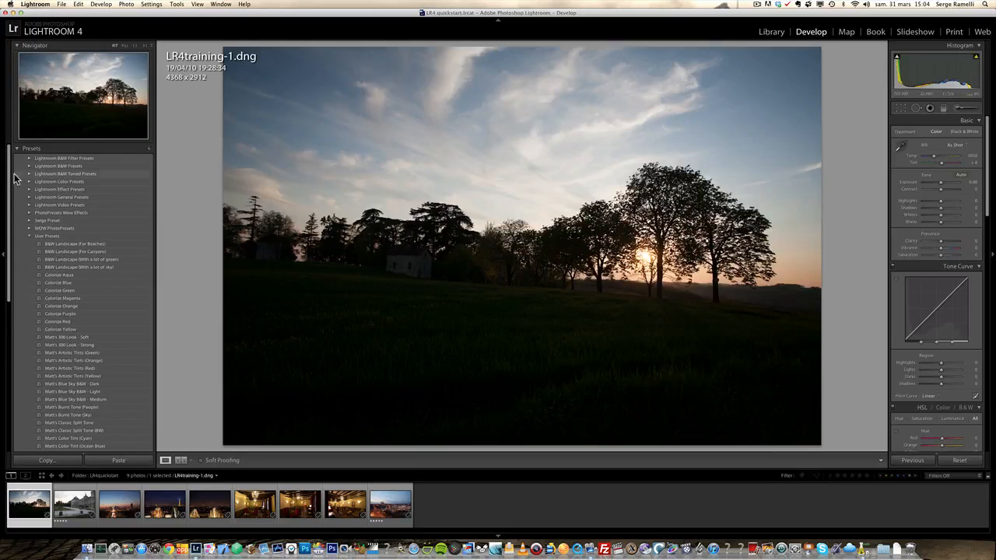
# Collapse the User Presets group in the list of develop presets
pyautogui.moveTo(9, 181)
pyautogui.mouseDown()
pyautogui.moveTo(5, 197)
pyautogui.moveTo(9, 166)
pyautogui.mouseUp()
pyautogui.click(30, 237)
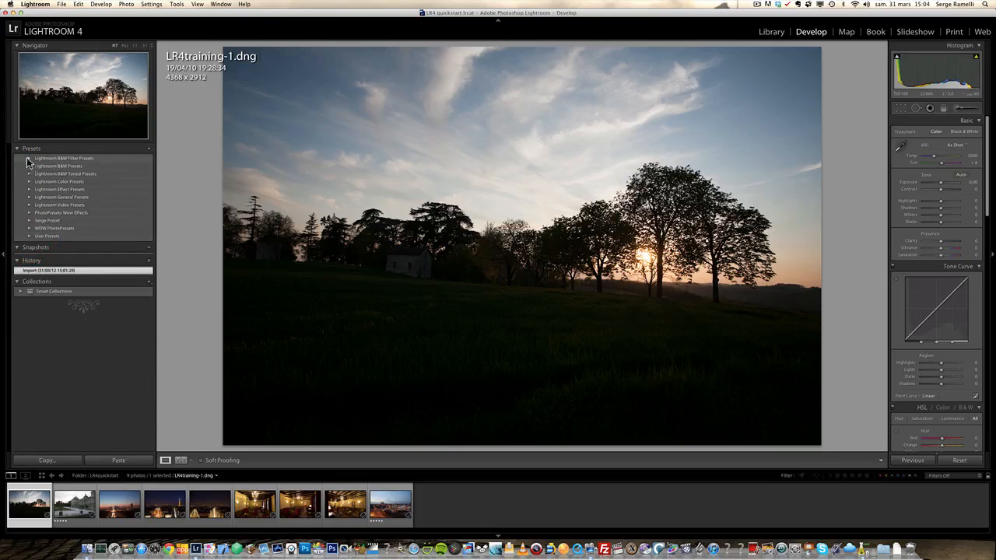
pyautogui.click(9, 144)
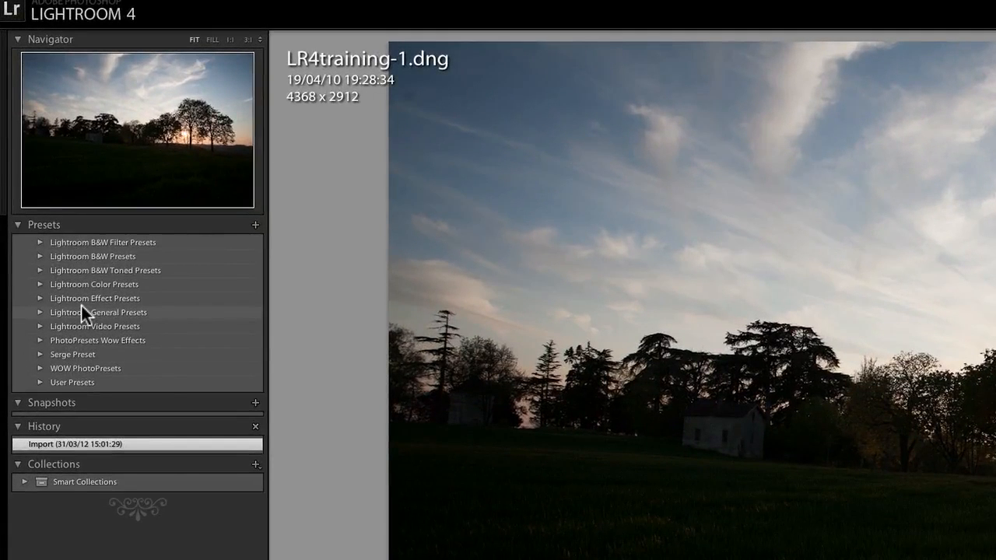
# Browse the Lightroom Effect and B&W preset groups, try B&W Contrast High on the photo and undo it
pyautogui.click(36, 298)
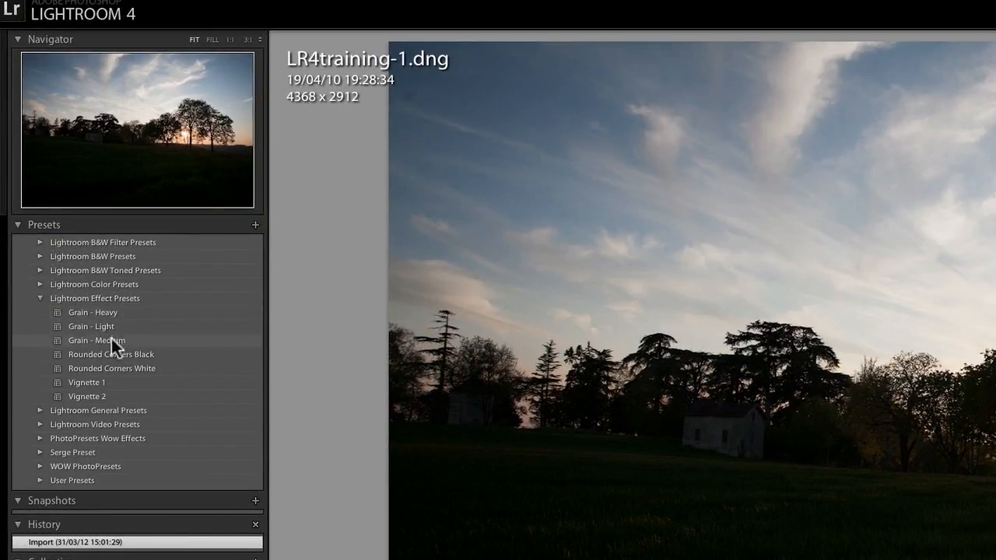
pyautogui.click(41, 258)
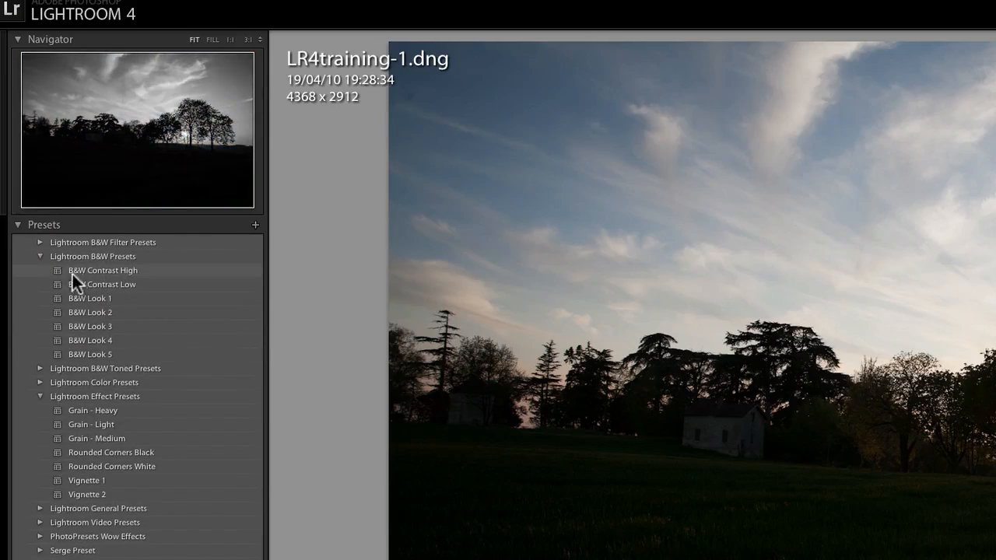
pyautogui.click(112, 269)
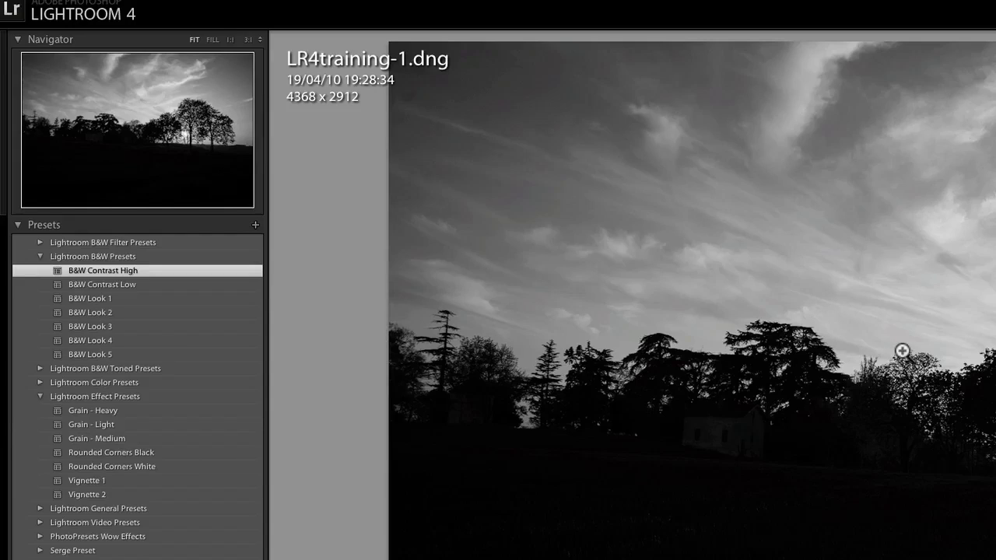
pyautogui.hotkey('ctrl', 'z')
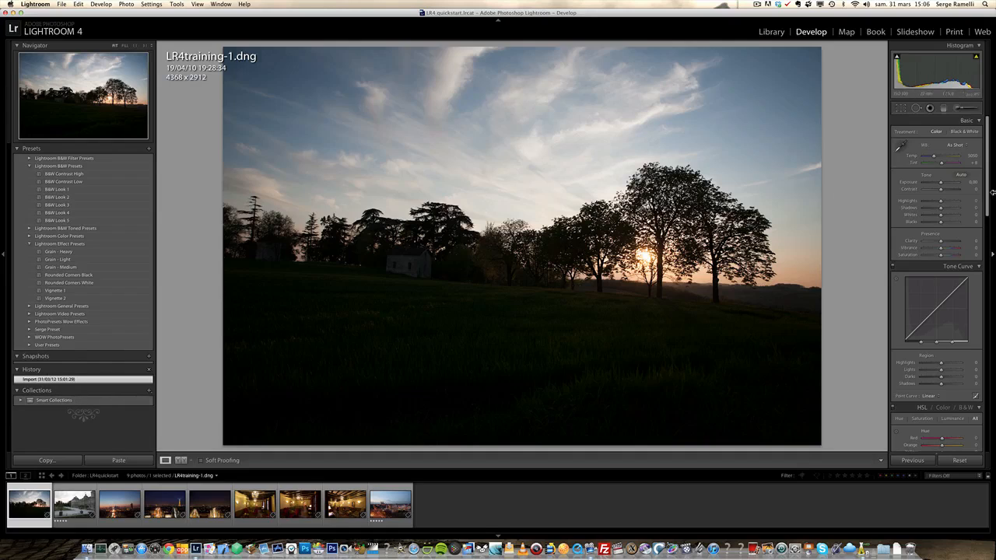
pyautogui.moveTo(989, 173); pyautogui.dragTo(980, 98)
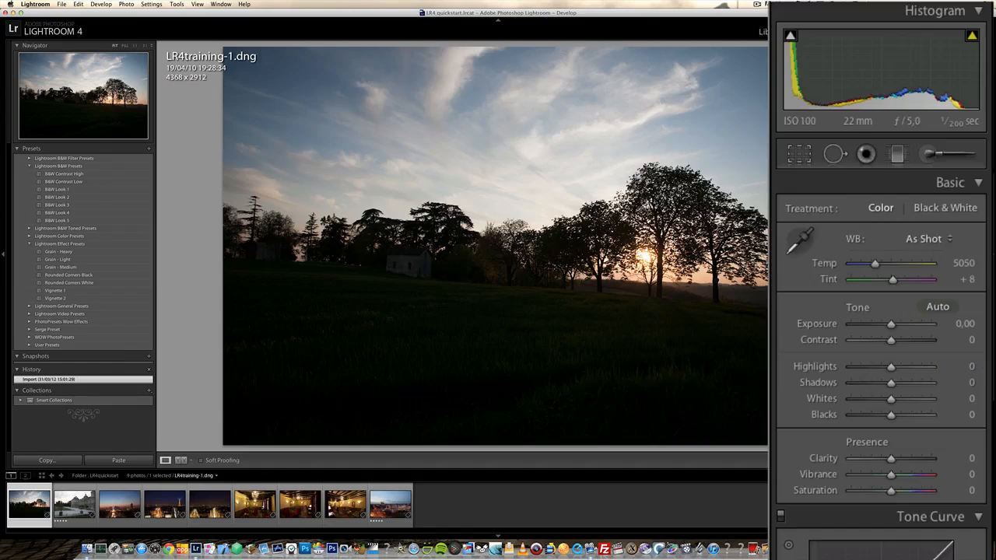
pyautogui.scroll(-2, 991, 195)
pyautogui.scroll(2, 991, 194)
pyautogui.click(992, 195)
pyautogui.moveTo(989, 306)
pyautogui.mouseDown()
pyautogui.moveTo(989, 334)
pyautogui.moveTo(989, 306)
pyautogui.mouseUp()
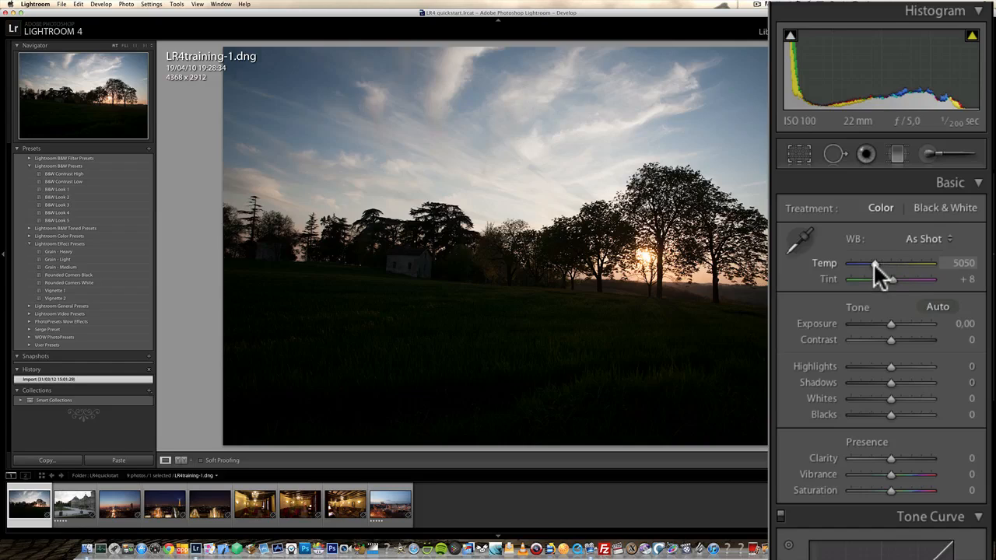
# Try a warm white balance temperature of 25556 on the photo, and a cold one of 2444
pyautogui.moveTo(874, 264); pyautogui.dragTo(922, 270)
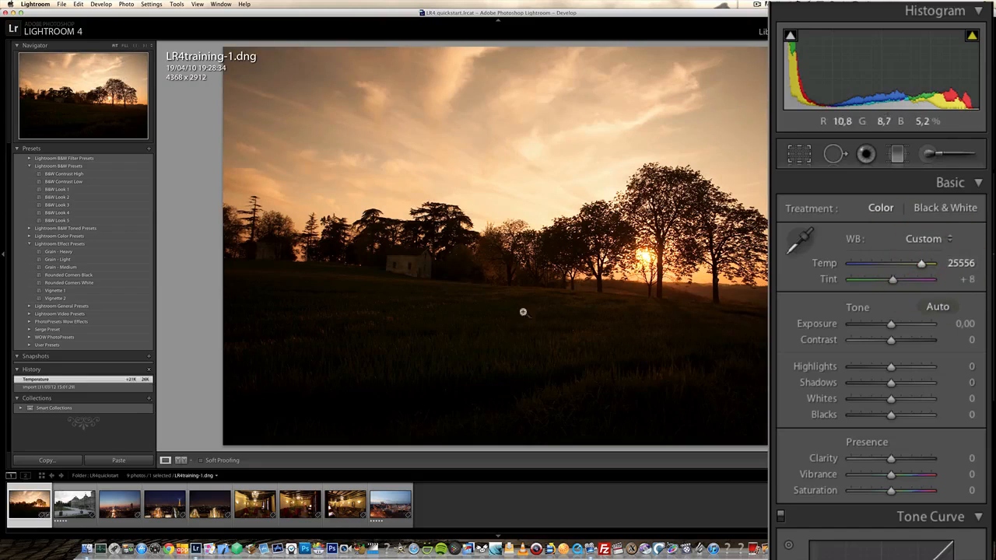
pyautogui.click(920, 263)
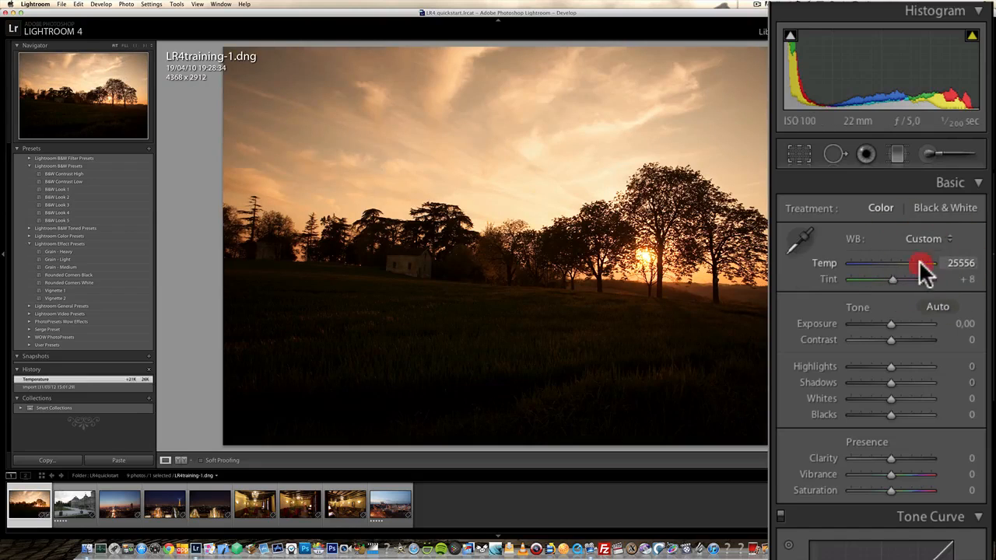
pyautogui.moveTo(922, 270); pyautogui.dragTo(856, 267)
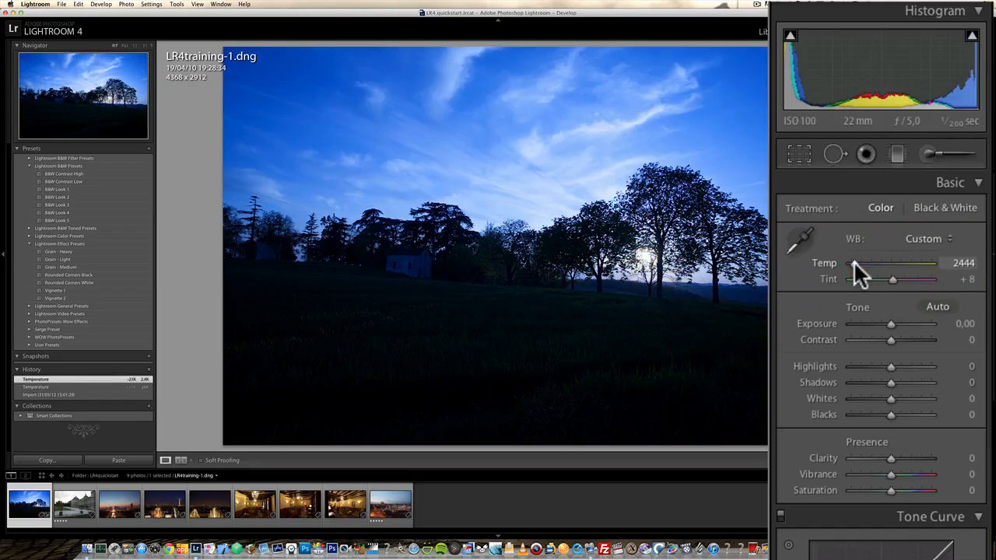
# Try the Daylight, Cloudy and Shade white balance presets on the photo, and return the white balance to As Shot
pyautogui.click(936, 235)
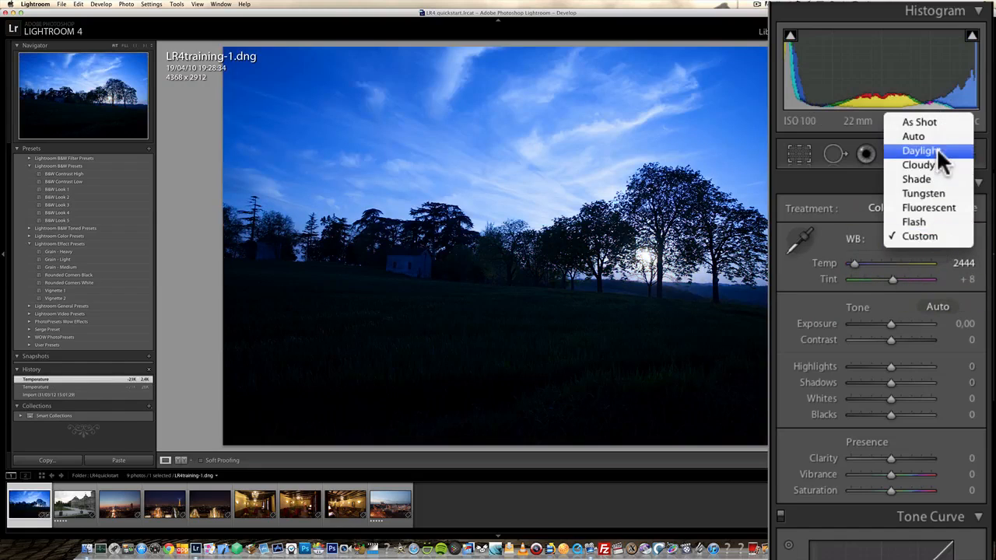
pyautogui.click(936, 149)
pyautogui.click(939, 235)
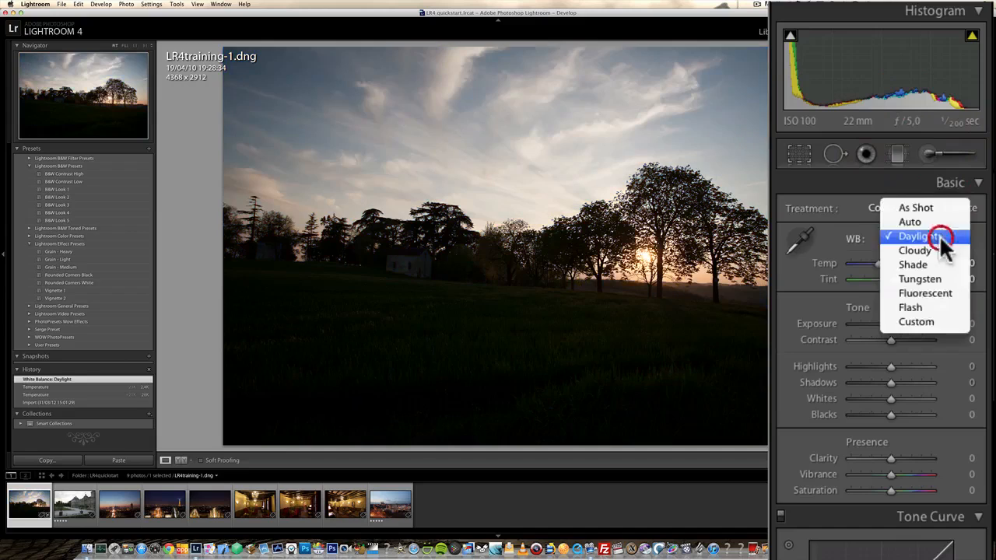
pyautogui.click(939, 246)
pyautogui.click(941, 238)
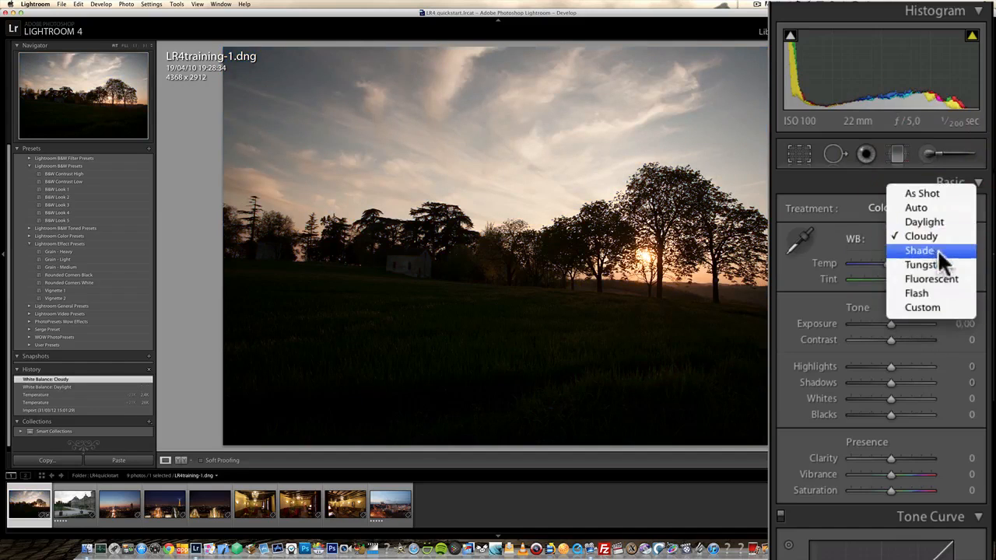
pyautogui.click(937, 248)
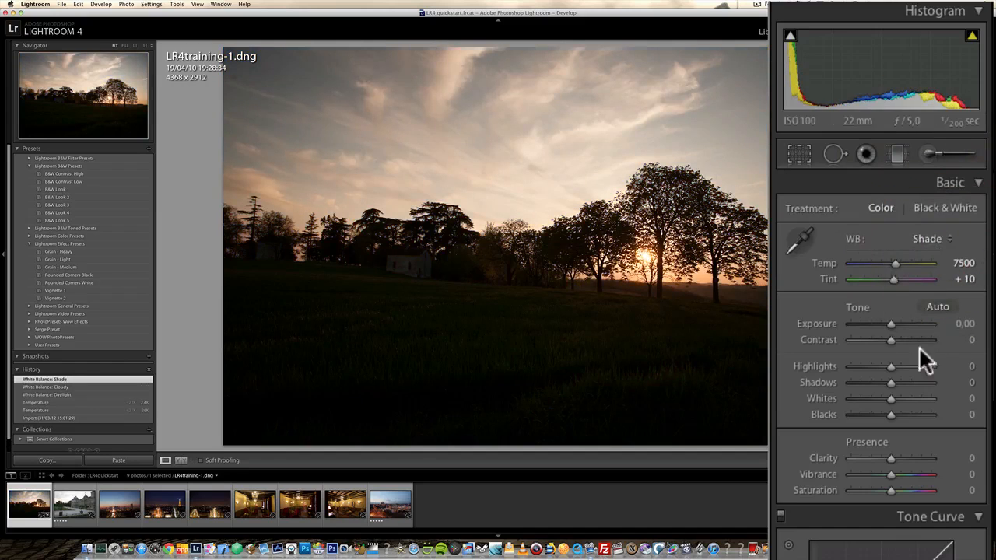
pyautogui.click(937, 238)
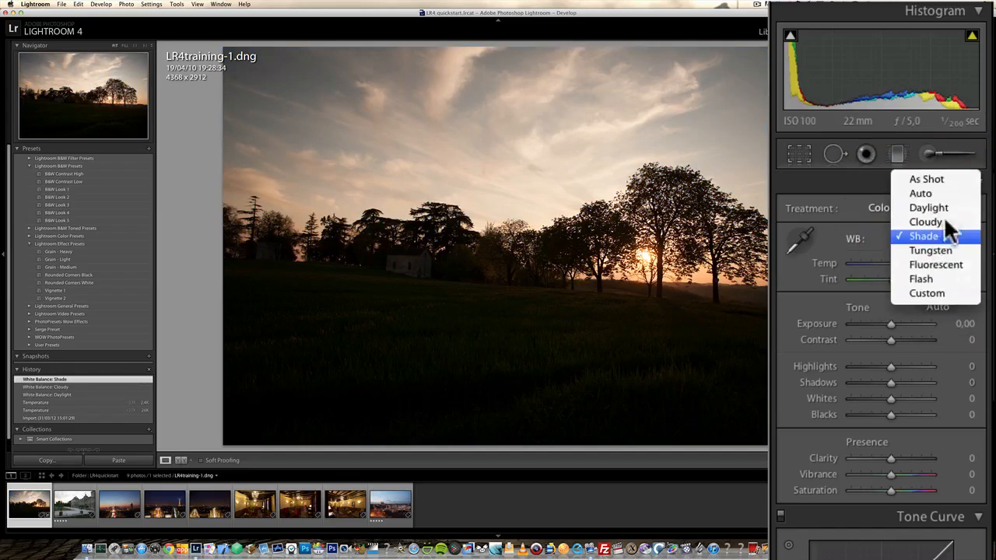
pyautogui.click(940, 180)
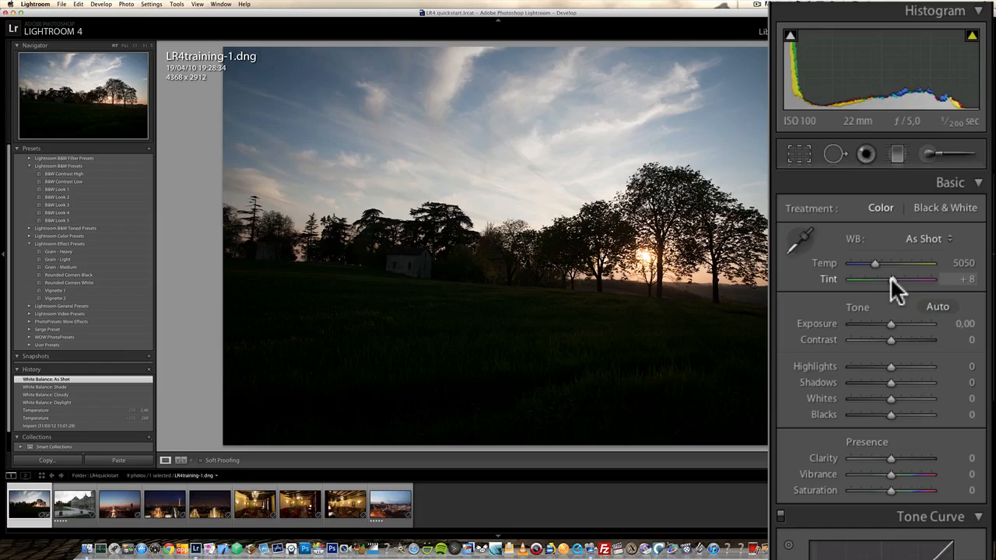
# Try a green tint of −90 on the photo and return the white balance to As Shot
pyautogui.moveTo(890, 277); pyautogui.dragTo(868, 283)
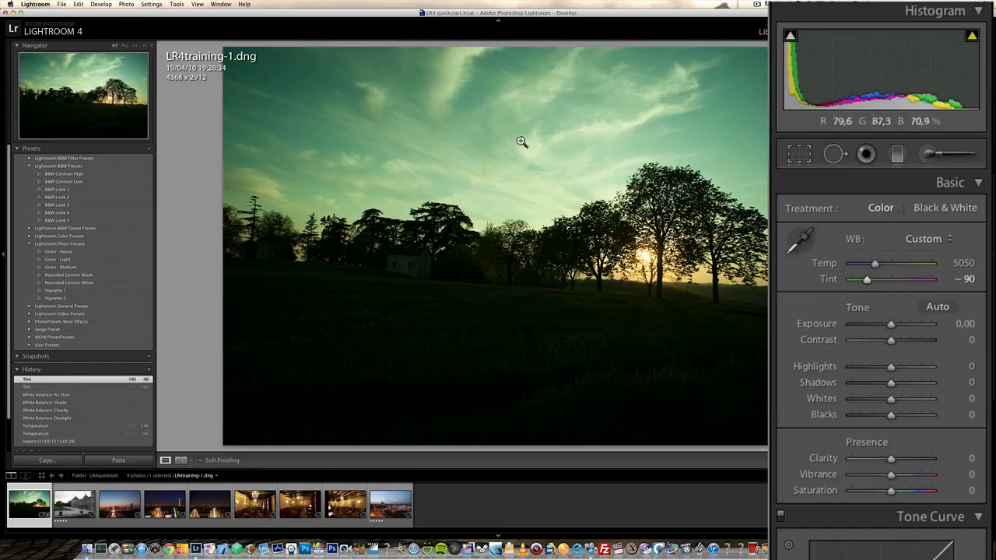
pyautogui.click(926, 238)
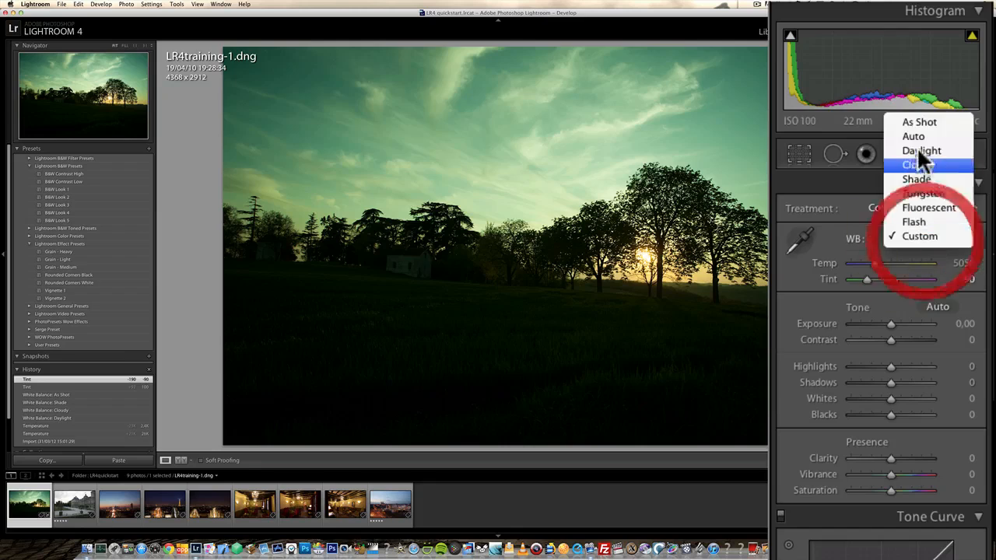
pyautogui.click(921, 122)
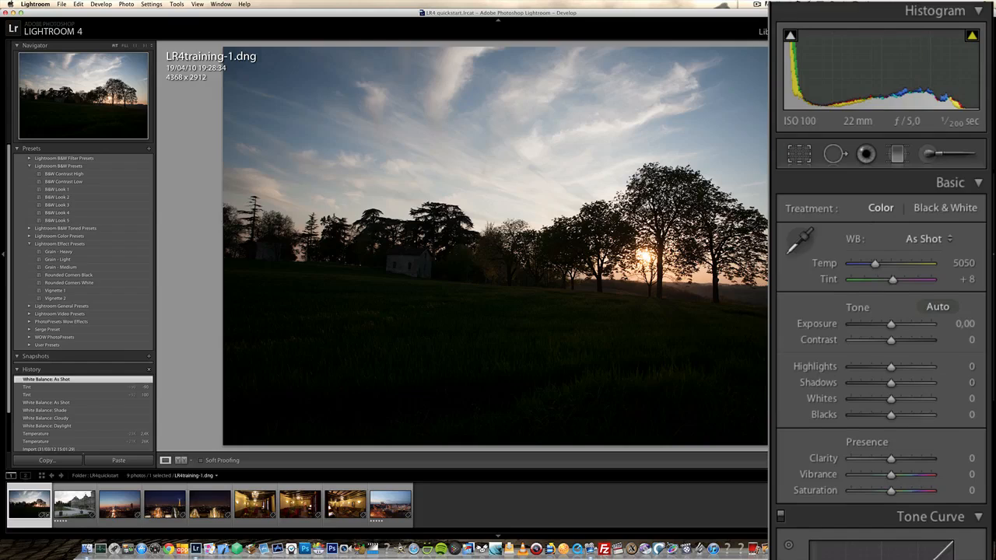
# Try raising the photo's exposure to 2.90 and reset it to 0
pyautogui.moveTo(993, 315)
pyautogui.mouseDown()
pyautogui.moveTo(993, 334)
pyautogui.moveTo(991, 315)
pyautogui.mouseUp()
pyautogui.moveTo(887, 324); pyautogui.dragTo(915, 322)
pyautogui.doubleClick(914, 323)
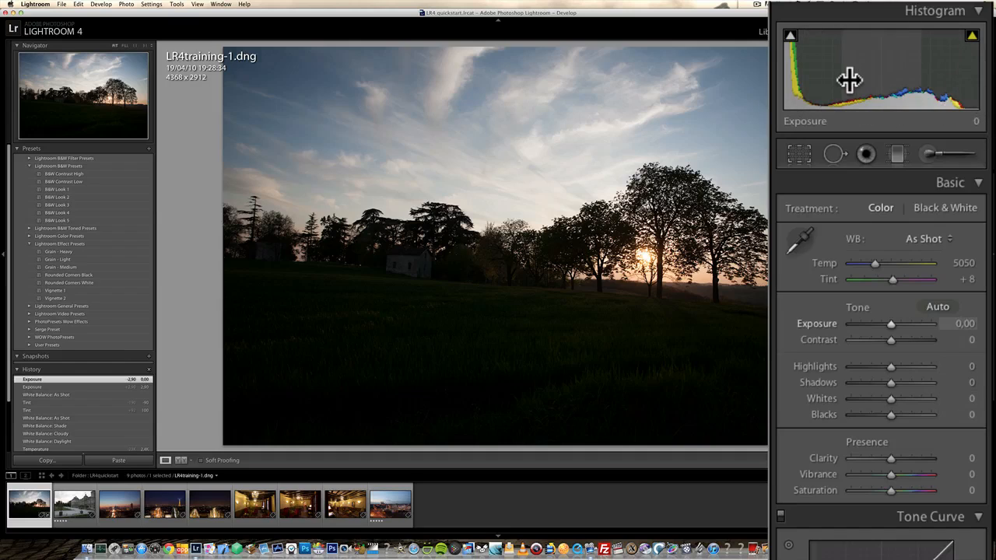
# Preview the shadow and highlight clipping while trying exposures of +2.55 and −1.80, and reset the exposure to 0
pyautogui.click(790, 36)
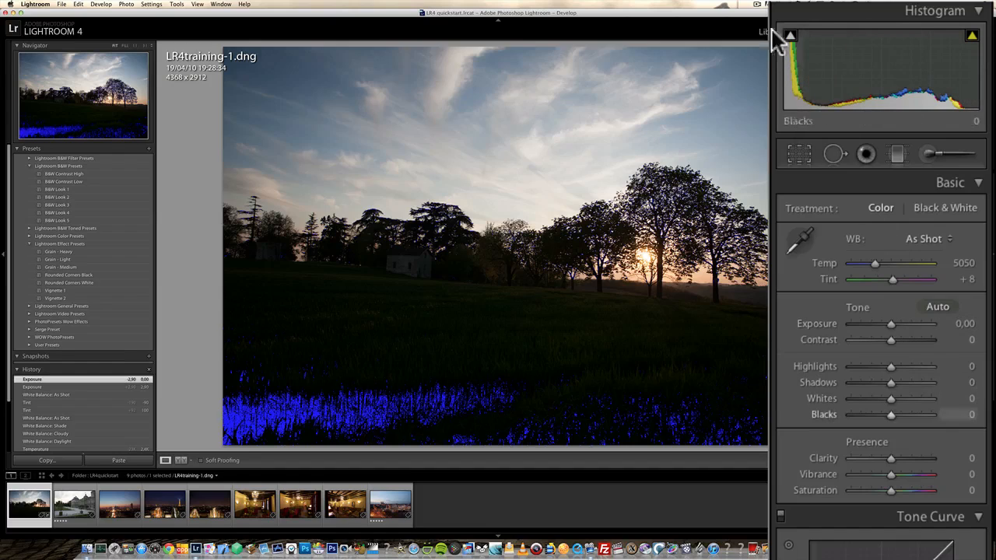
pyautogui.moveTo(892, 322); pyautogui.dragTo(911, 323)
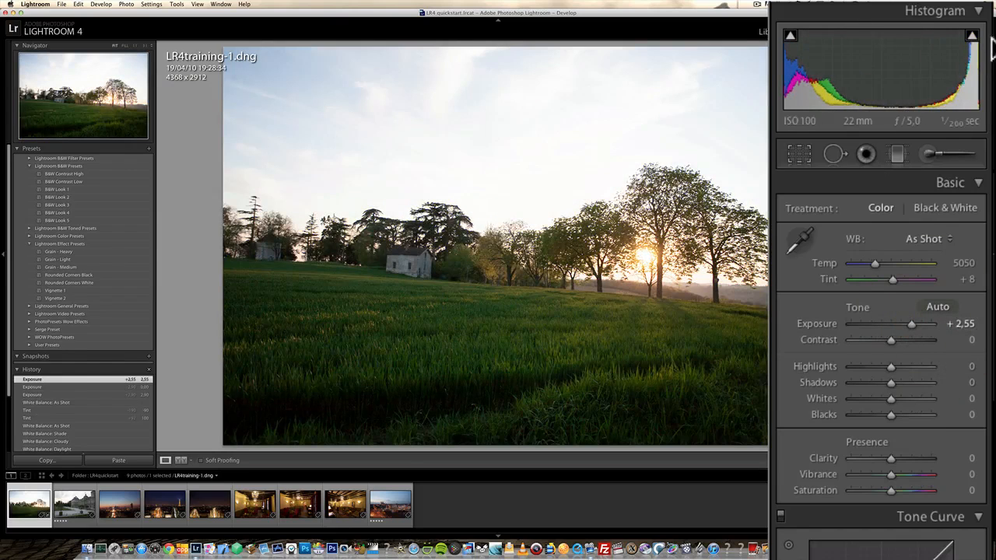
pyautogui.click(971, 36)
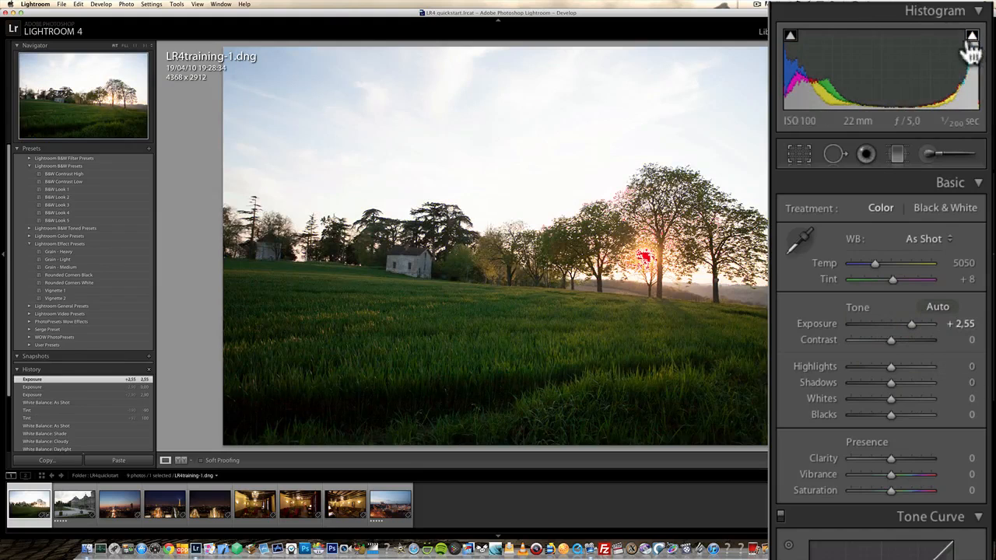
pyautogui.moveTo(910, 321); pyautogui.dragTo(877, 324)
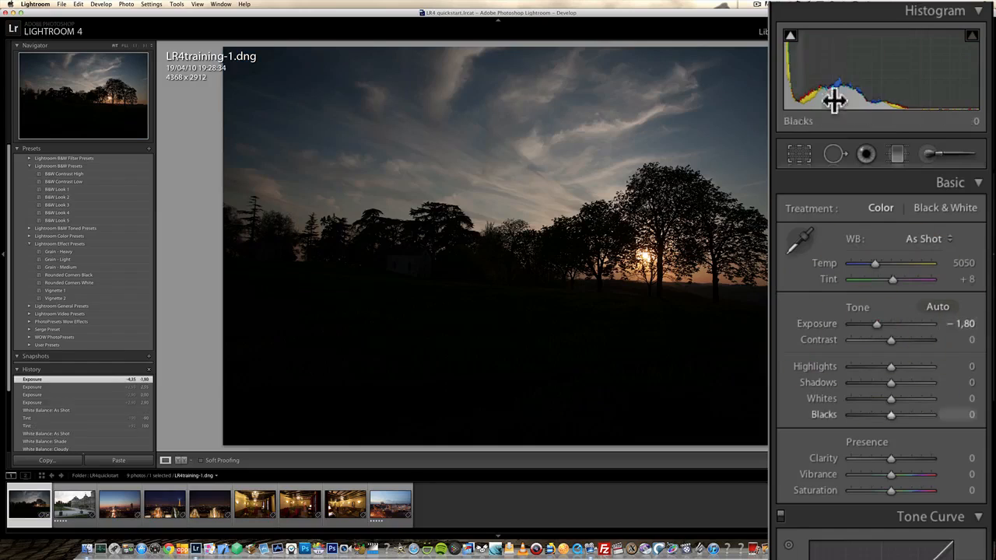
pyautogui.doubleClick(877, 322)
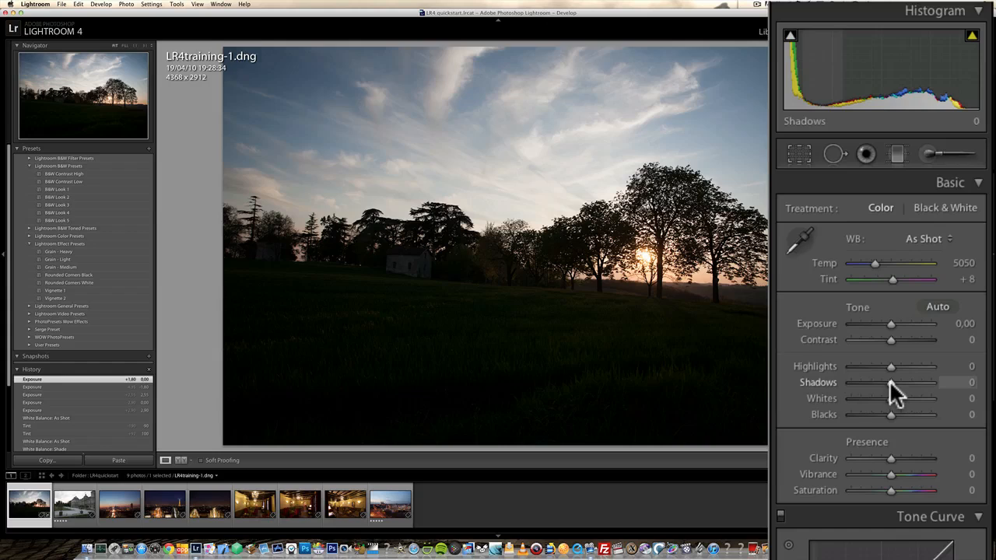
# Raise the photo's Shadows to +100, and try Highlights at −100 before setting them to −9
pyautogui.moveTo(890, 382); pyautogui.dragTo(935, 382)
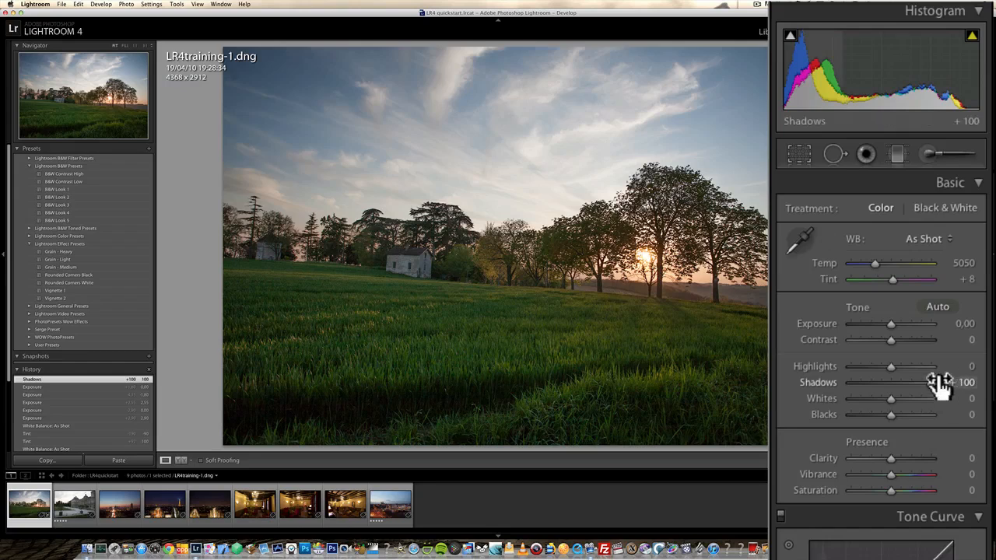
pyautogui.moveTo(930, 383)
pyautogui.mouseDown()
pyautogui.moveTo(886, 382)
pyautogui.moveTo(944, 380)
pyautogui.mouseUp()
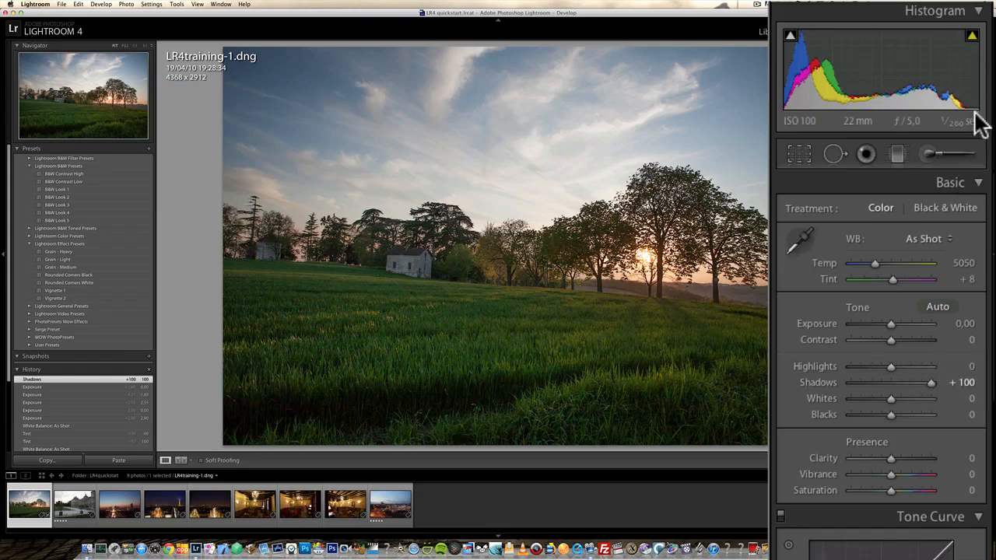
pyautogui.moveTo(891, 367); pyautogui.dragTo(835, 366)
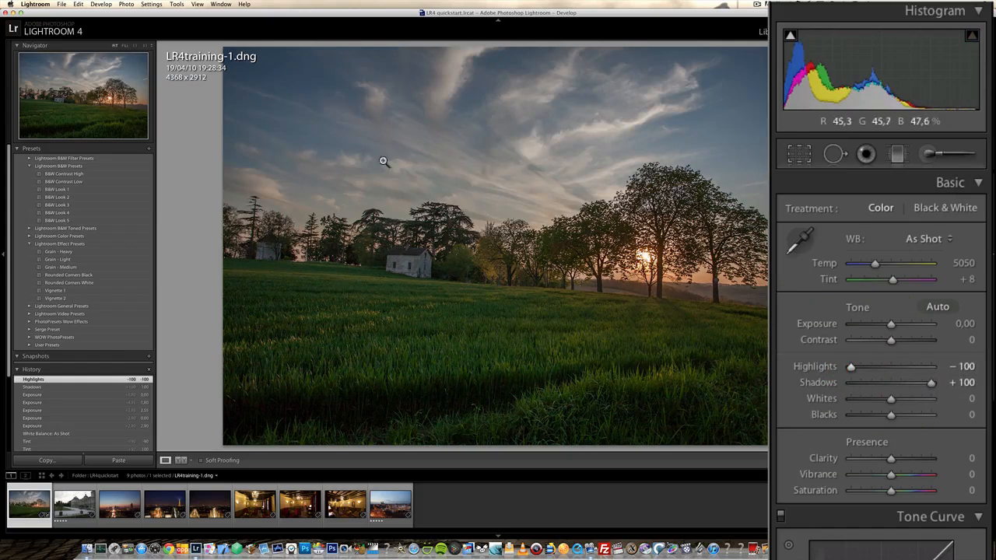
pyautogui.moveTo(852, 366); pyautogui.dragTo(888, 370)
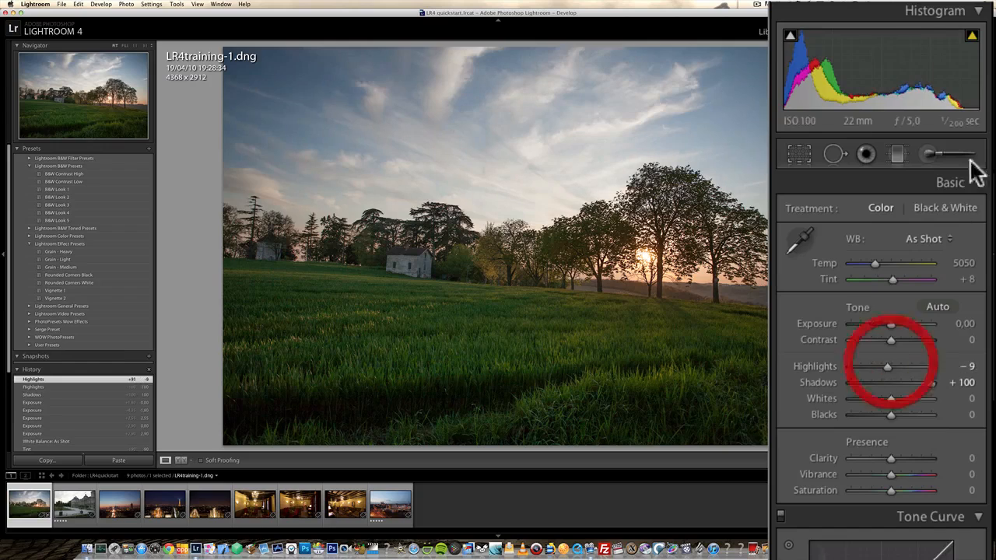
pyautogui.click(932, 382)
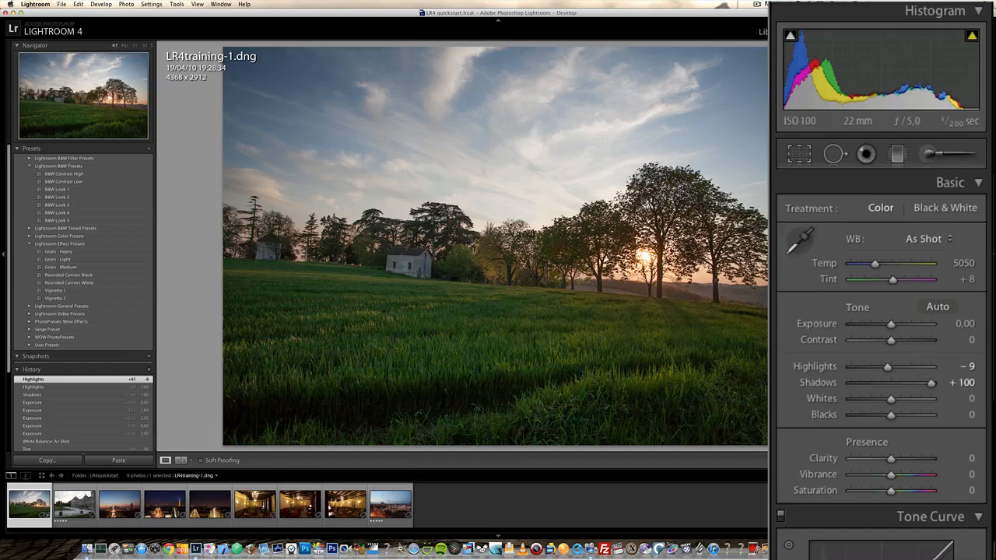
# Raise the photo's Whites to +20 while checking the highlight clipping preview
pyautogui.scroll(-3, 880, 350)
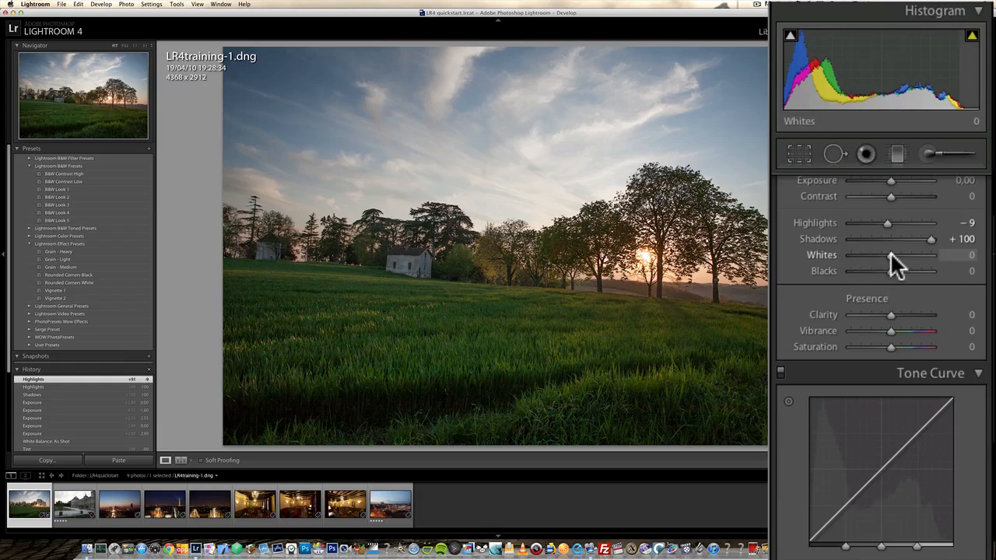
pyautogui.press('alt')
pyautogui.moveTo(890, 253); pyautogui.dragTo(891, 253)
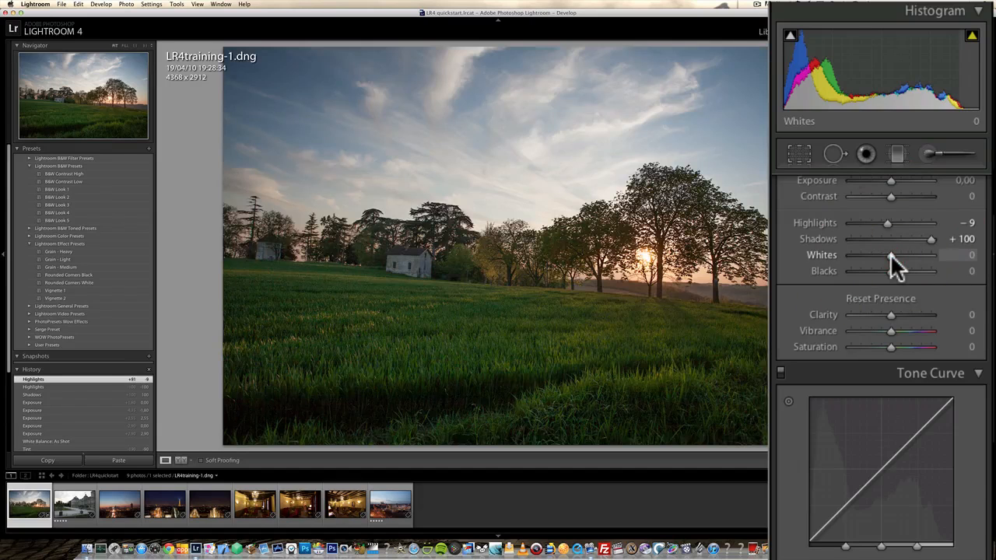
pyautogui.keyDown('alt'); pyautogui.click(891, 256); pyautogui.keyUp('alt')
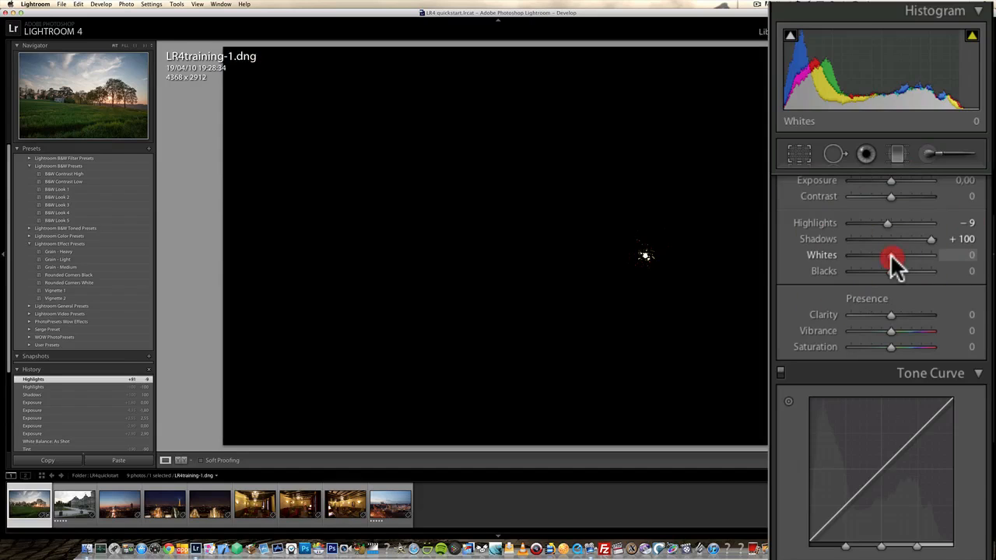
pyautogui.moveTo(891, 255); pyautogui.dragTo(900, 256)
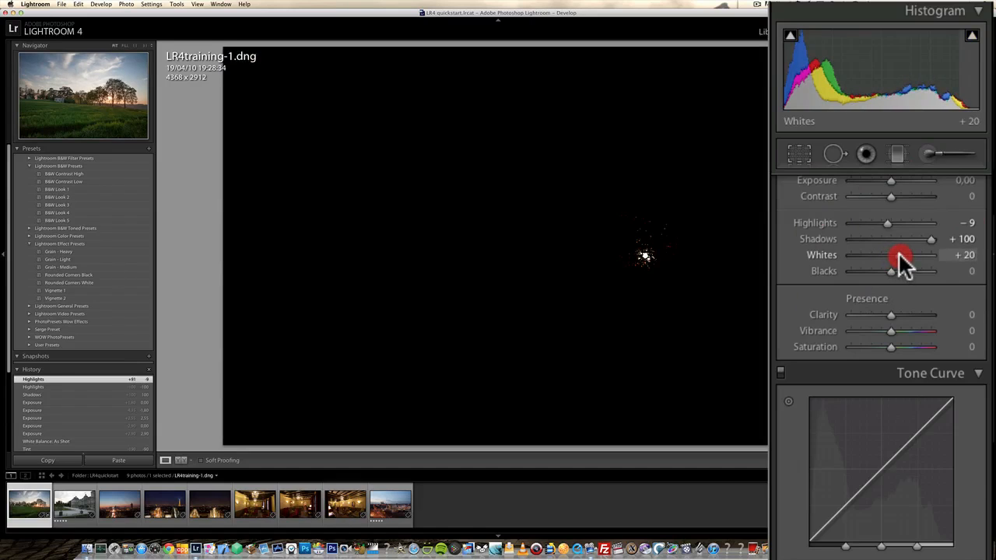
pyautogui.moveTo(899, 257); pyautogui.dragTo(900, 257)
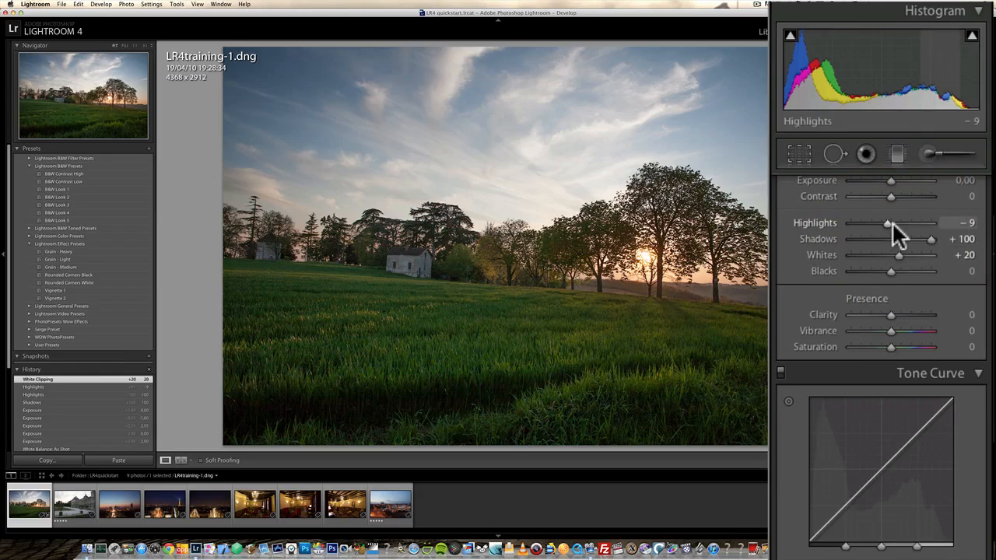
# Lower Highlights to −60, then try Whites at +47 and settle on +42 using the highlight clipping preview
pyautogui.moveTo(888, 225); pyautogui.dragTo(867, 225)
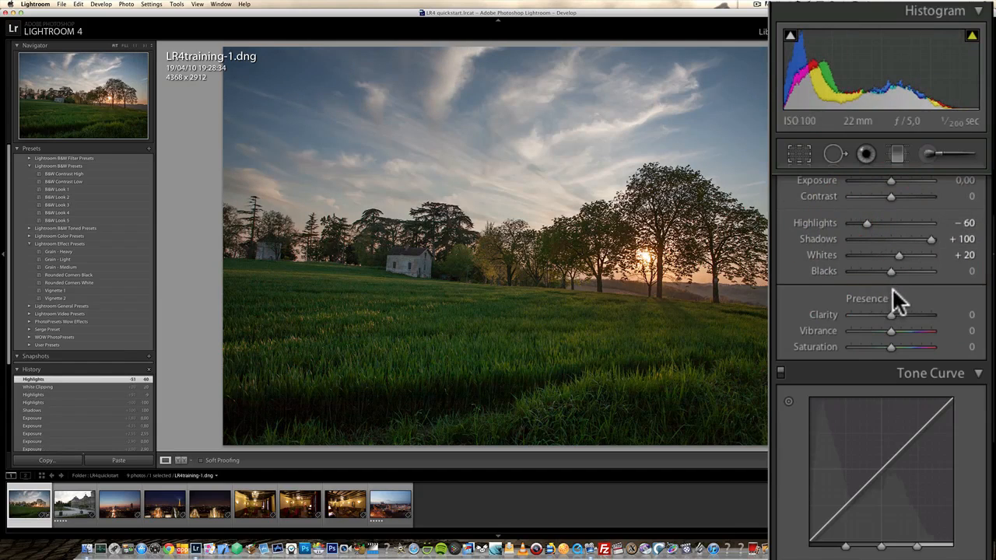
pyautogui.moveTo(897, 252); pyautogui.dragTo(909, 255)
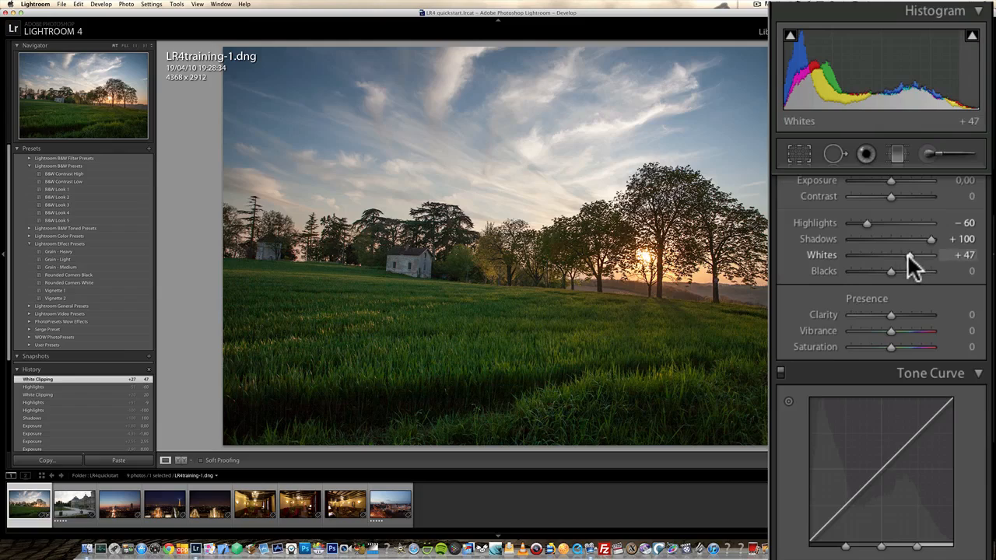
pyautogui.press('alt')
pyautogui.keyDown('alt'); pyautogui.click(909, 254); pyautogui.keyUp('alt')
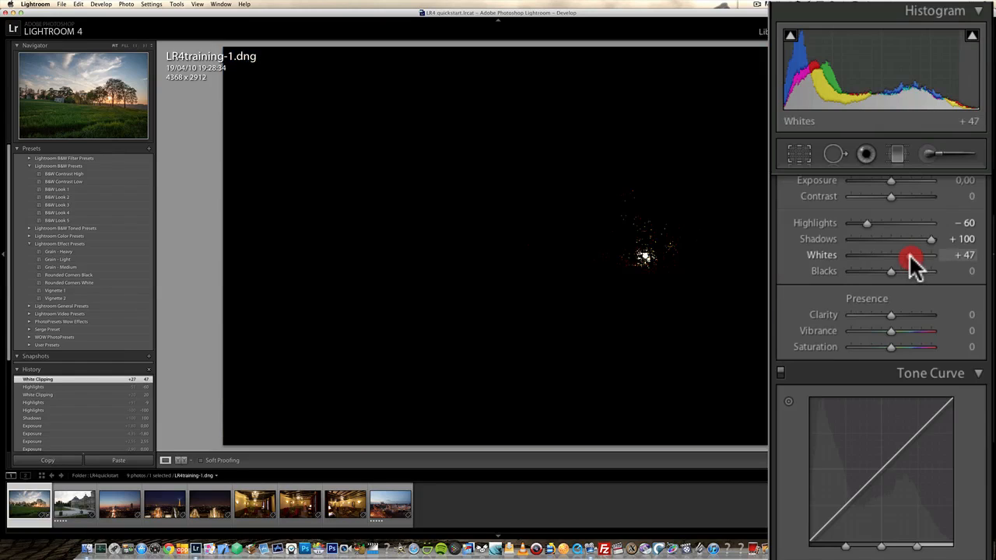
pyautogui.moveTo(917, 266); pyautogui.dragTo(907, 256)
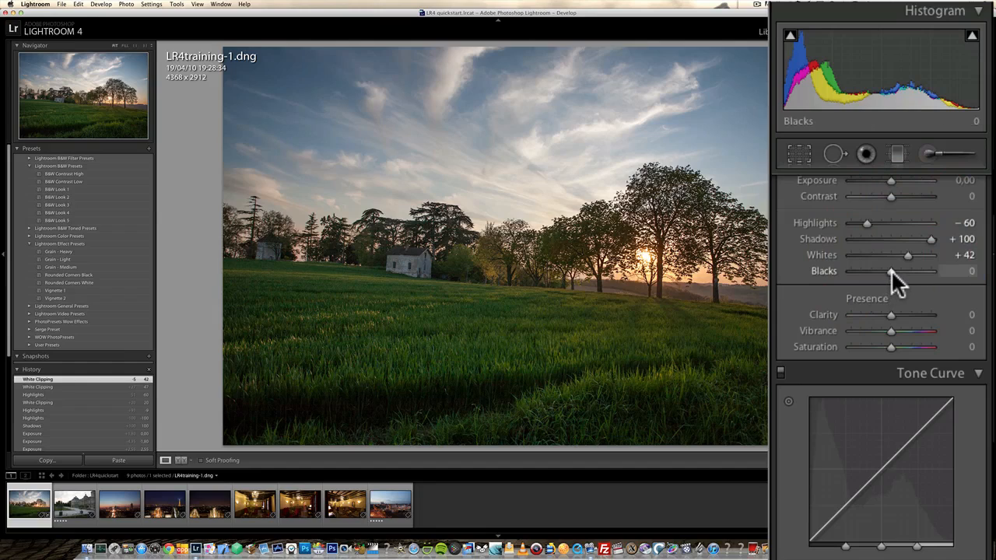
# Lower the photo's Blacks to −22 while checking the shadow clipping preview
pyautogui.press('alt')
pyautogui.keyDown('alt'); pyautogui.click(891, 272); pyautogui.keyUp('alt')
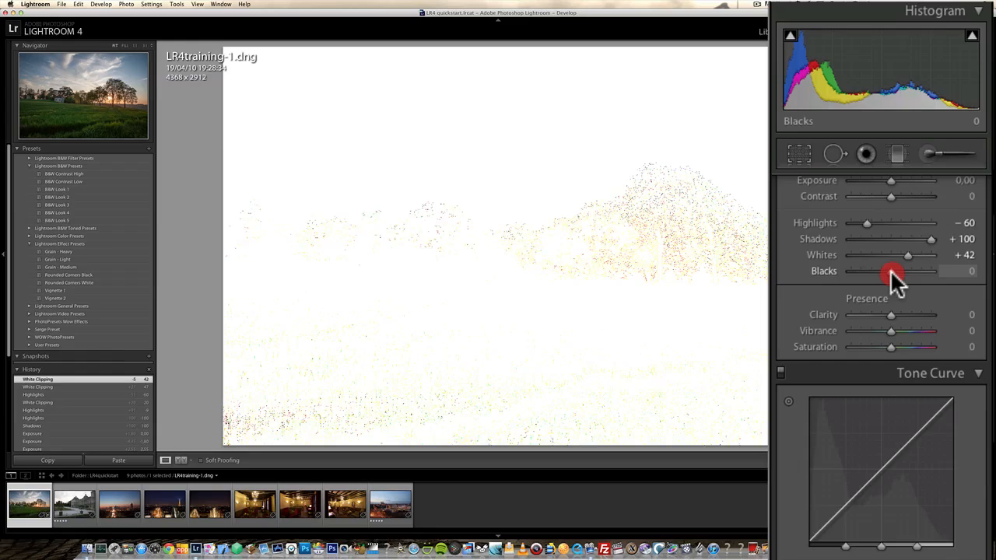
pyautogui.moveTo(891, 271); pyautogui.dragTo(883, 271)
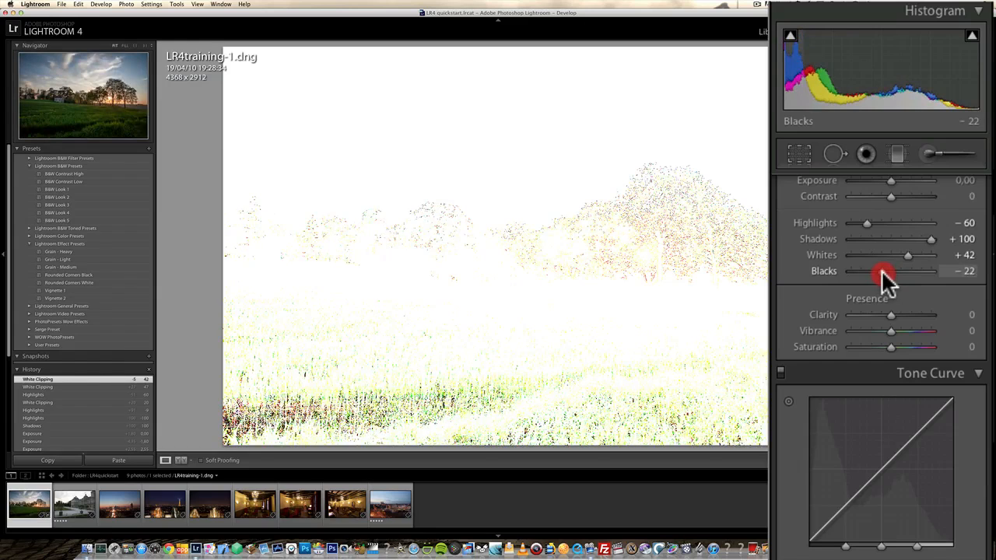
pyautogui.moveTo(882, 270); pyautogui.dragTo(883, 270)
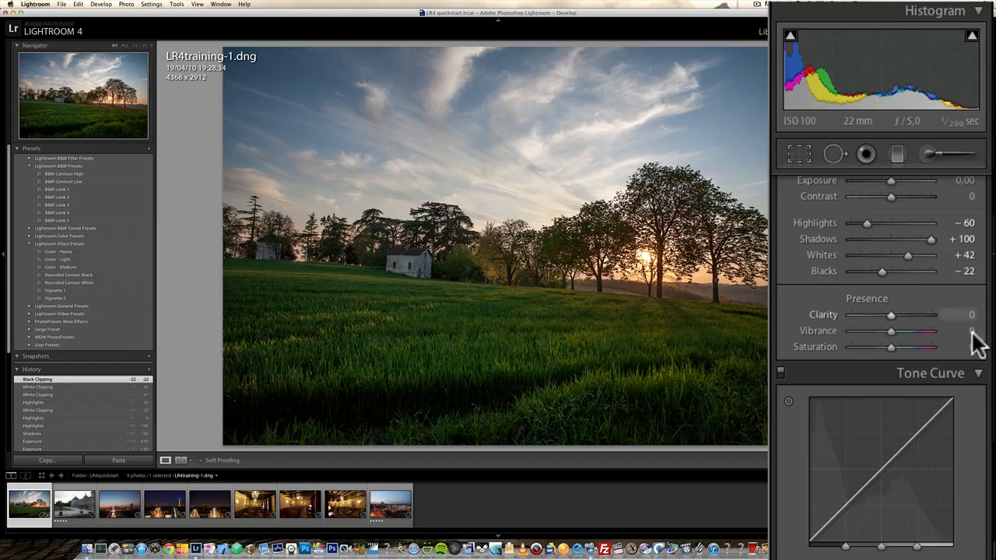
# Raise the photo's Exposure to +0.35 and set a custom white balance with Temp 4444 and Tint +30
pyautogui.scroll(5, 980, 296)
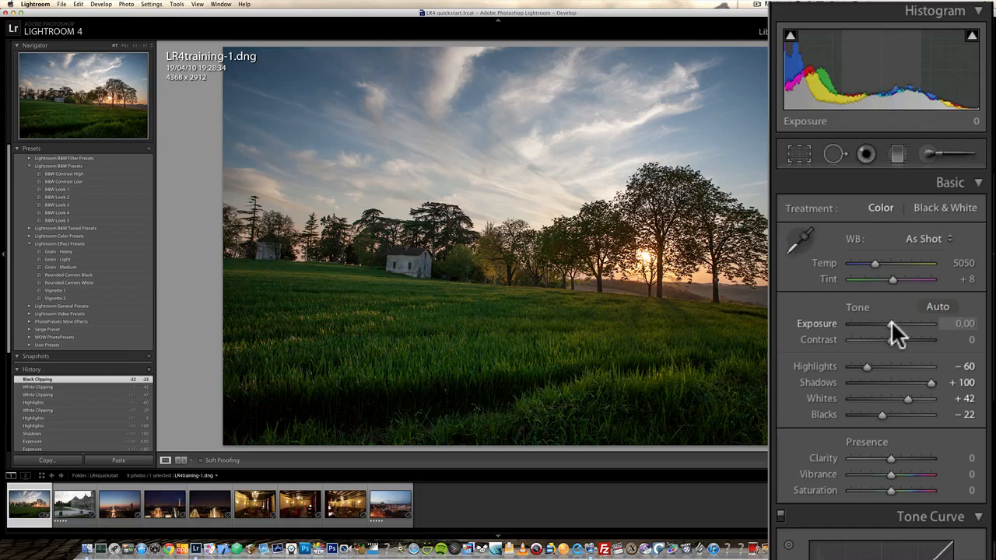
pyautogui.moveTo(891, 324); pyautogui.dragTo(895, 323)
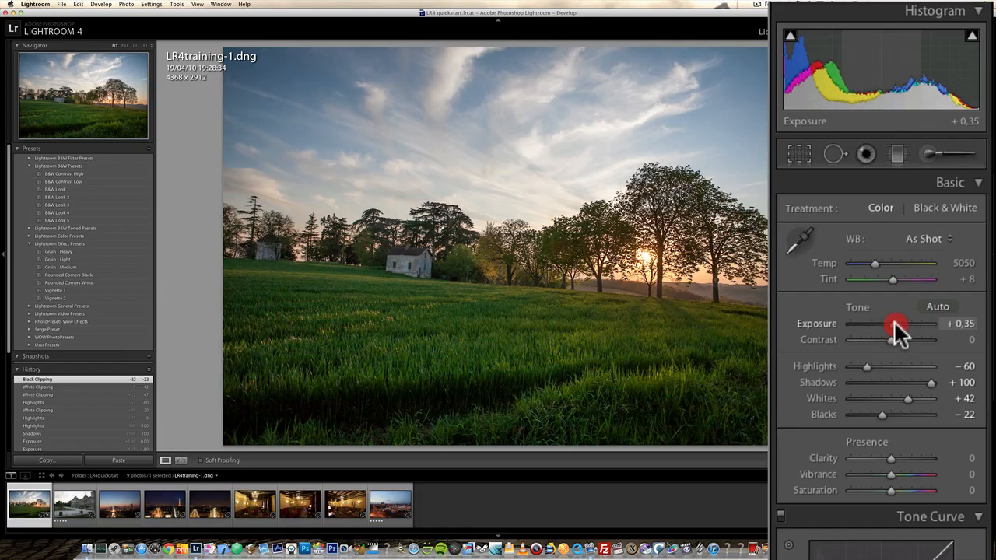
pyautogui.moveTo(894, 323); pyautogui.dragTo(895, 323)
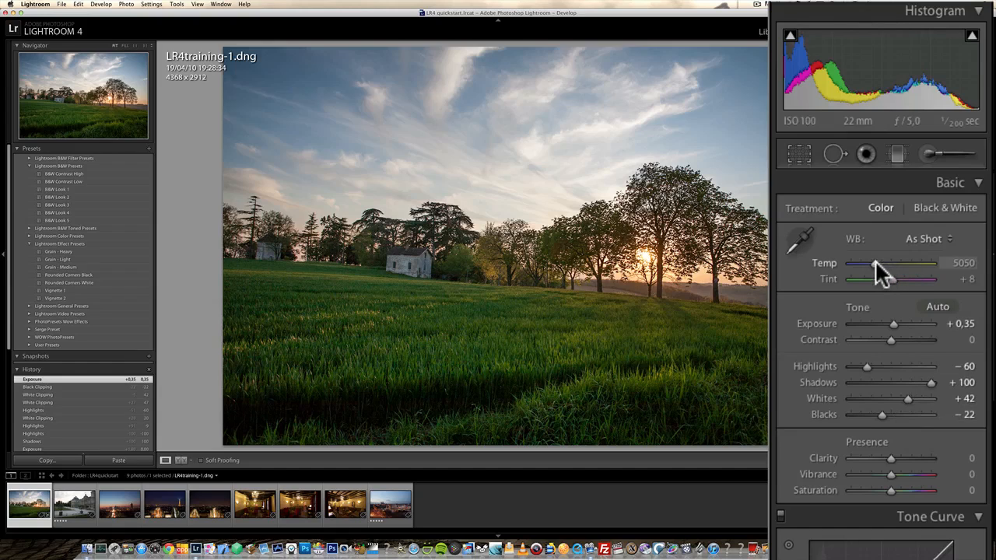
pyautogui.moveTo(877, 263)
pyautogui.mouseDown()
pyautogui.moveTo(888, 263)
pyautogui.moveTo(870, 262)
pyautogui.mouseUp()
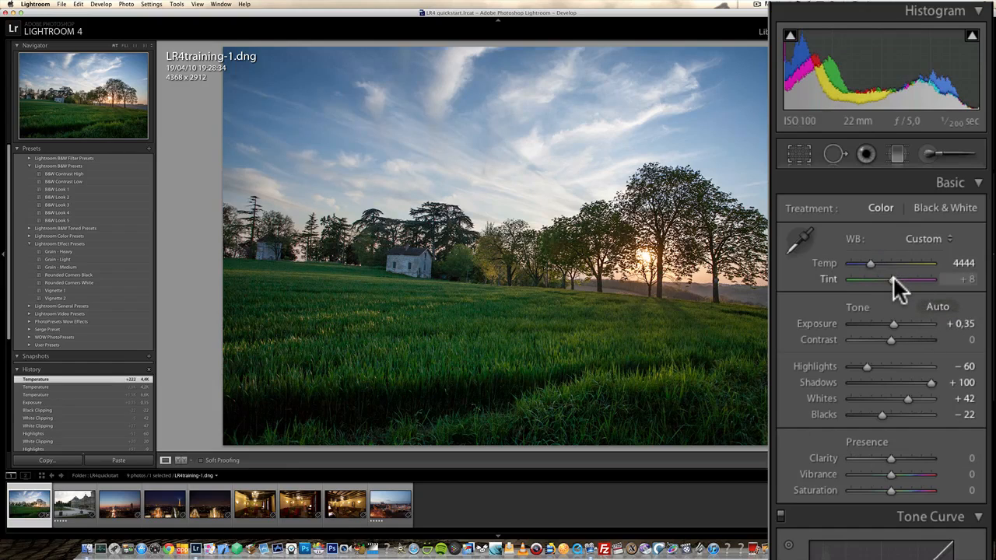
pyautogui.moveTo(893, 281); pyautogui.dragTo(899, 278)
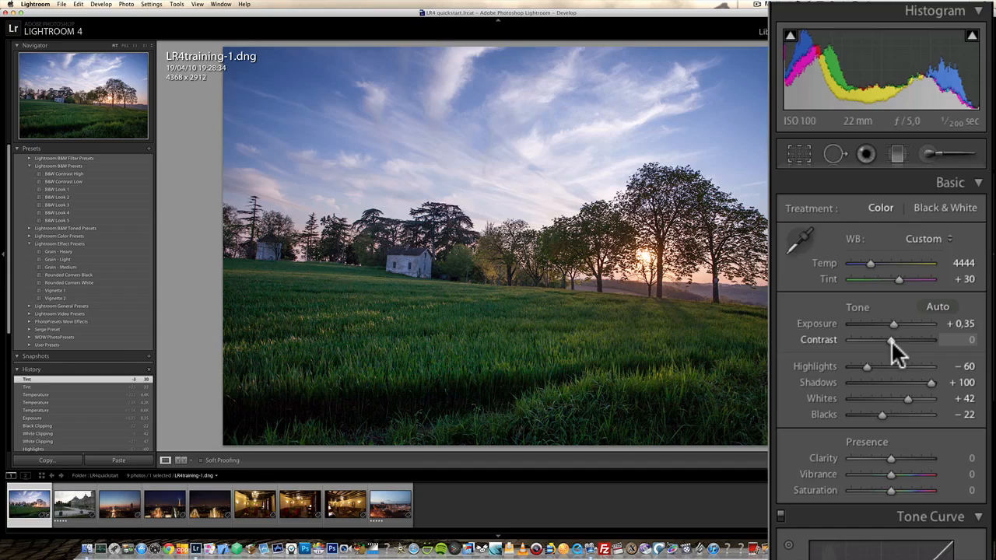
# Adjust the photo's overall tone to Contrast +44, Exposure +0.65 and Highlights −100
pyautogui.moveTo(892, 342); pyautogui.dragTo(909, 342)
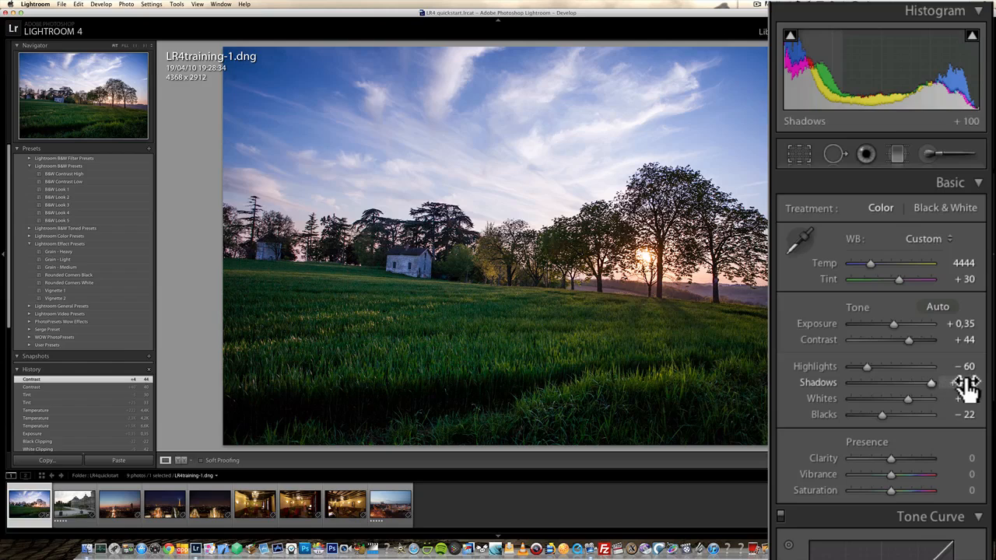
pyautogui.moveTo(893, 324); pyautogui.dragTo(896, 324)
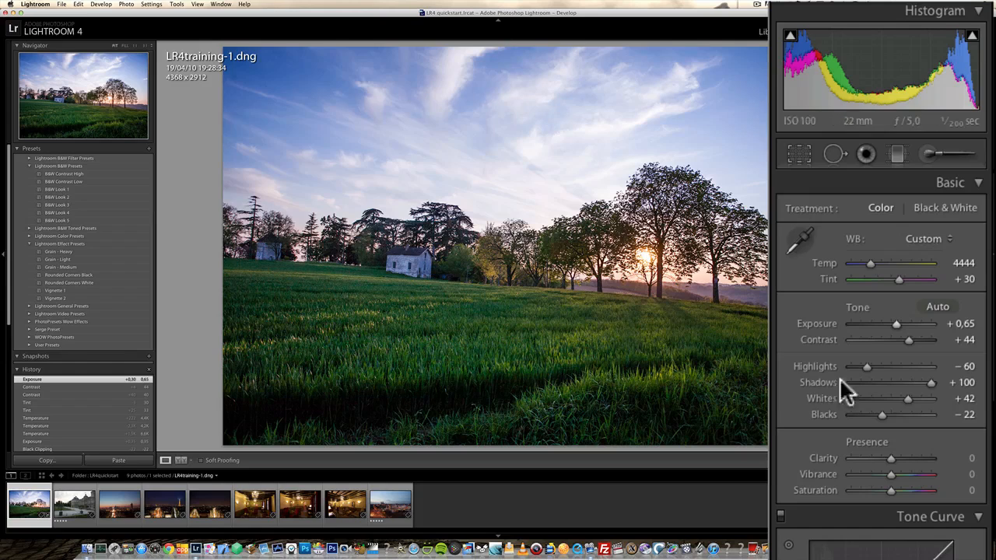
pyautogui.moveTo(867, 367); pyautogui.dragTo(852, 369)
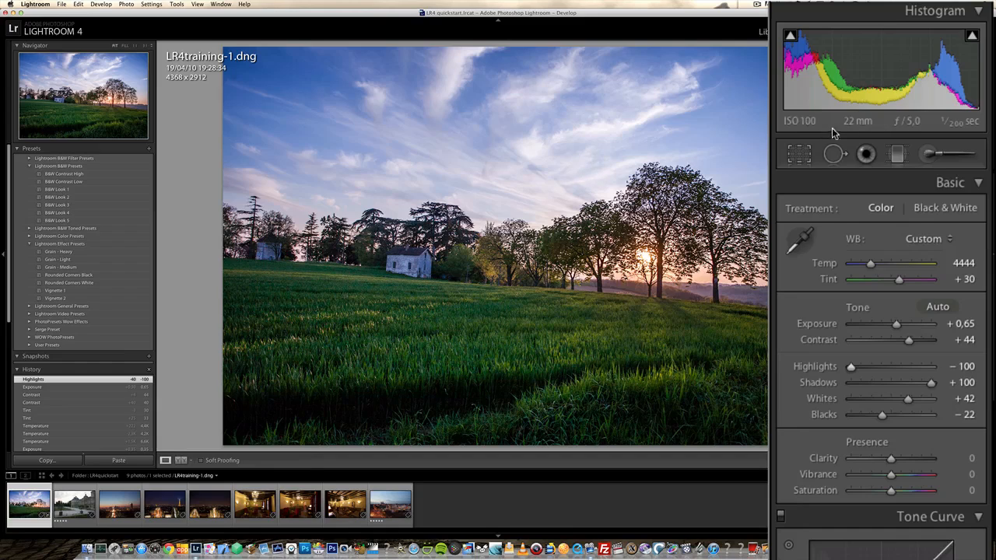
# Reset the Graduated Filter settings and draw a filter with Exposure −0.33 from the upper sky down into the field
pyautogui.click(897, 153)
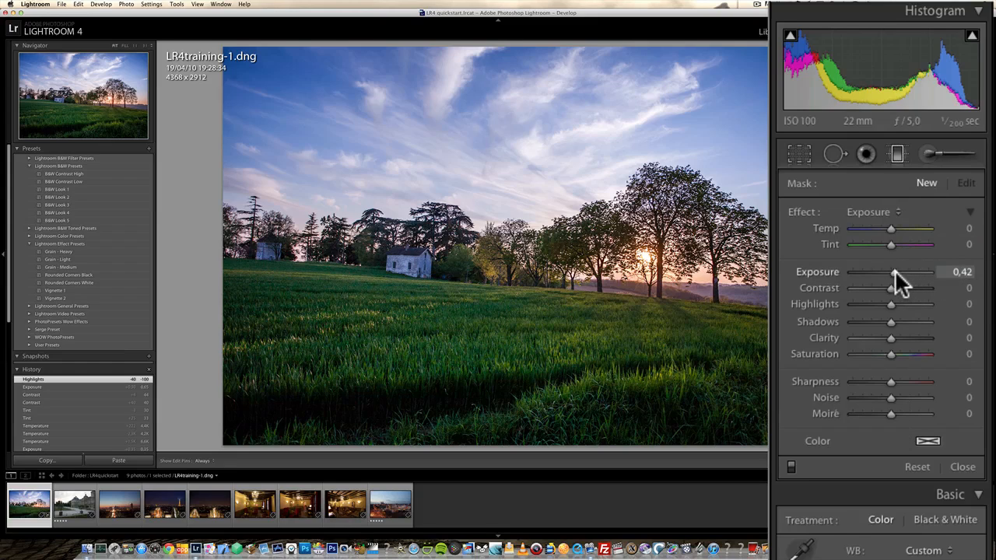
pyautogui.press('alt')
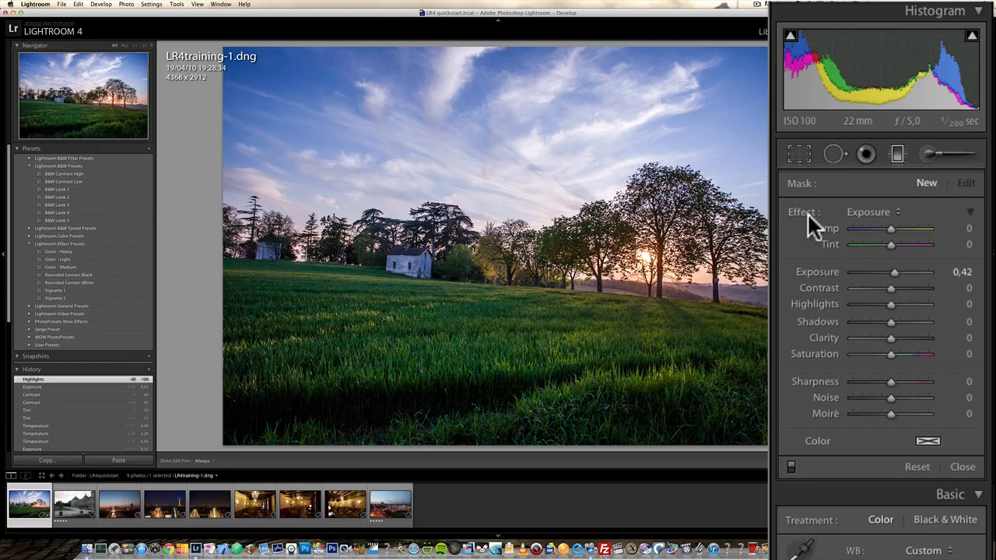
pyautogui.keyDown('alt'); pyautogui.click(800, 212); pyautogui.keyUp('alt')
pyautogui.moveTo(890, 269); pyautogui.dragTo(886, 269)
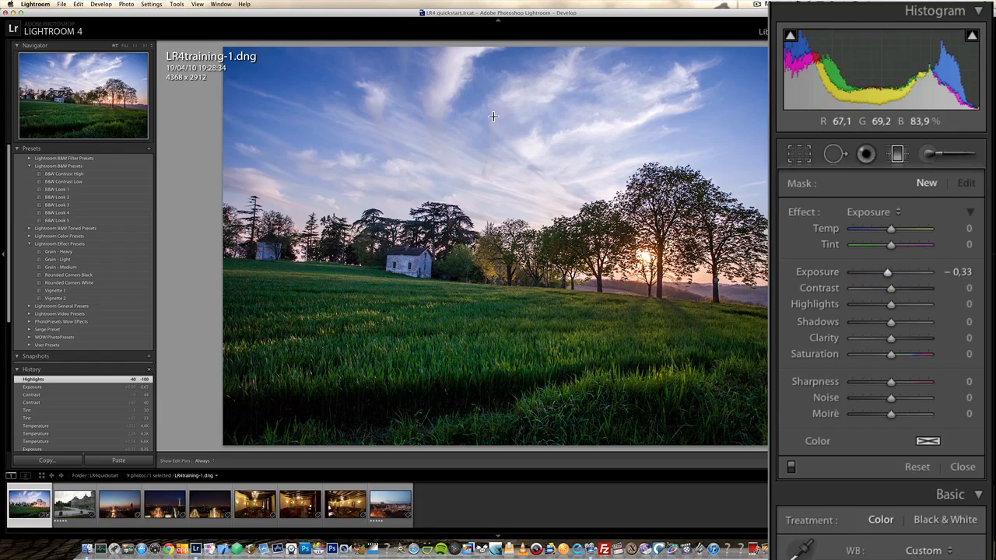
pyautogui.moveTo(494, 116); pyautogui.dragTo(488, 315)
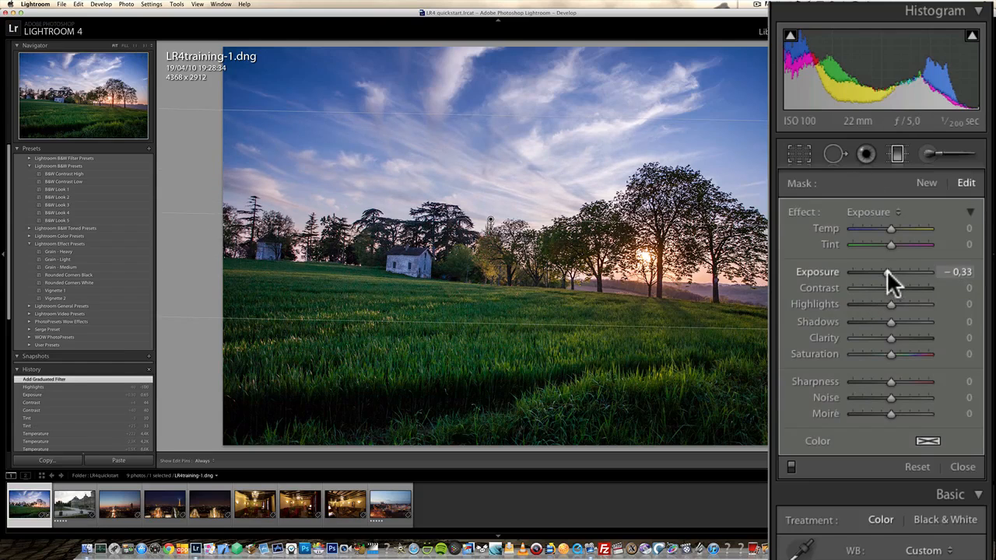
# Lower the graduated filter's Exposure to −0.71 and compare the photo with the filter off and on
pyautogui.moveTo(886, 270); pyautogui.dragTo(883, 270)
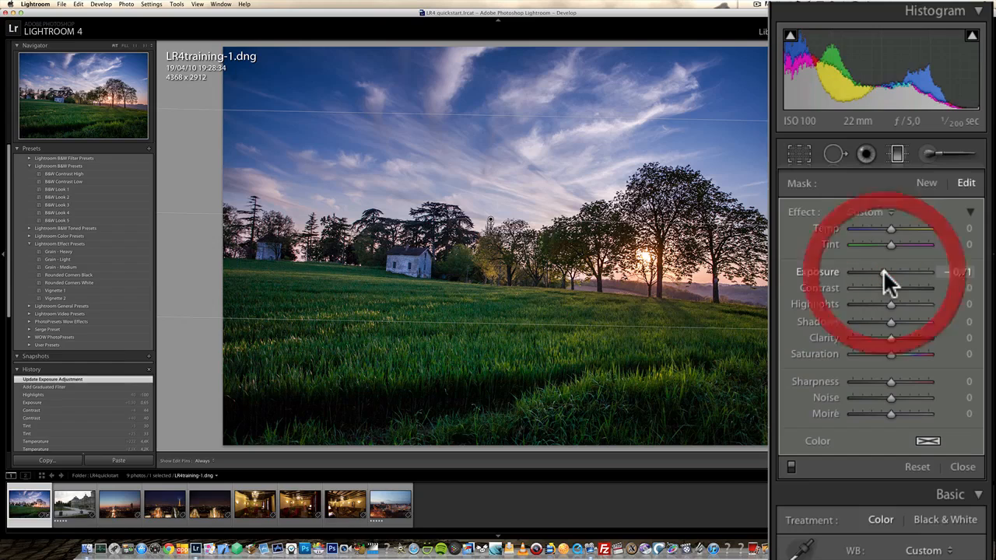
pyautogui.click(793, 467)
pyautogui.click(792, 467)
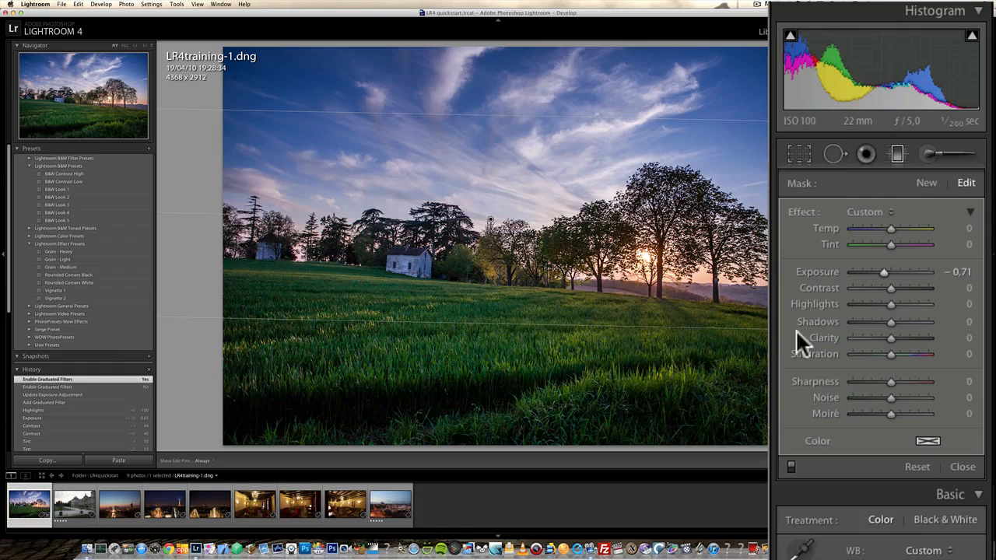
# Set the graduated filter's Contrast to 39, Clarity to 46 and Temp to 15, and compare the photo with the filter off and on
pyautogui.click(903, 287)
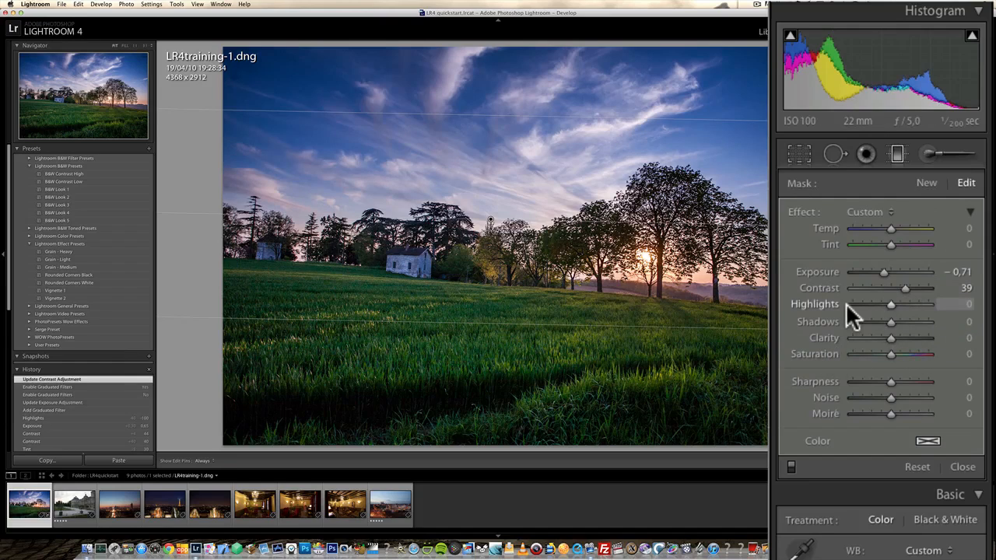
pyautogui.click(907, 337)
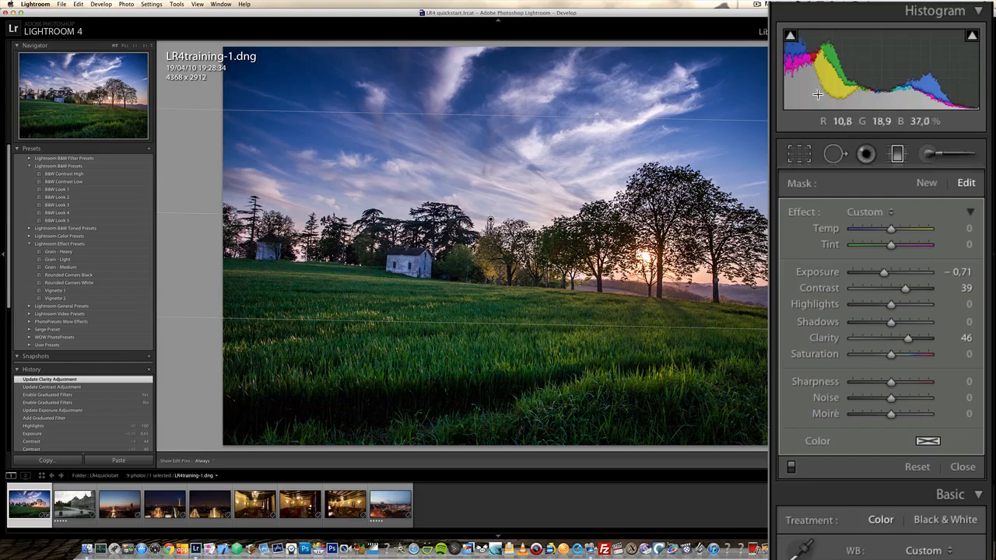
pyautogui.moveTo(889, 229); pyautogui.dragTo(893, 226)
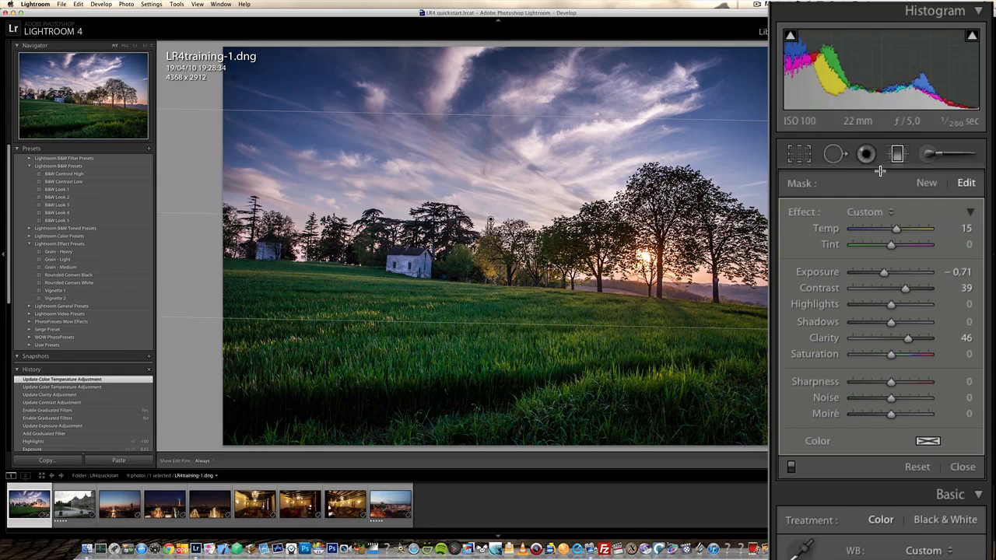
pyautogui.click(793, 464)
pyautogui.click(793, 465)
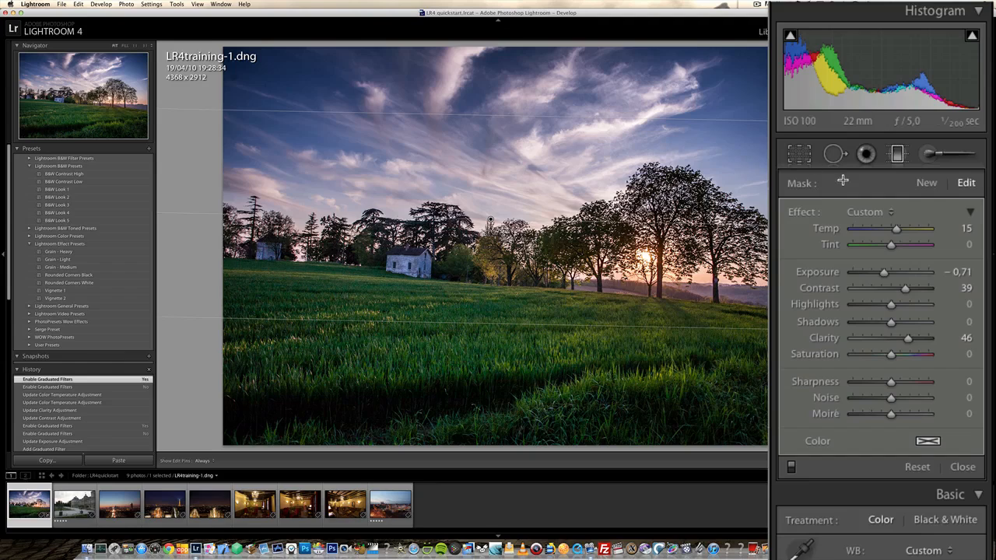
# Set the graduated filter's Saturation to 39 and Exposure to −0.52, and switch the filter off to compare the photo without it
pyautogui.click(908, 354)
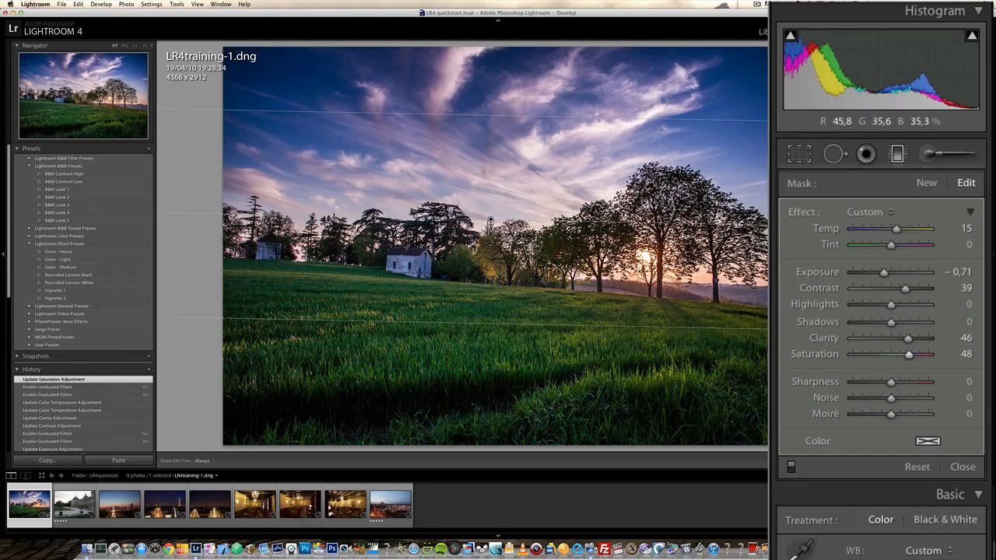
pyautogui.click(906, 353)
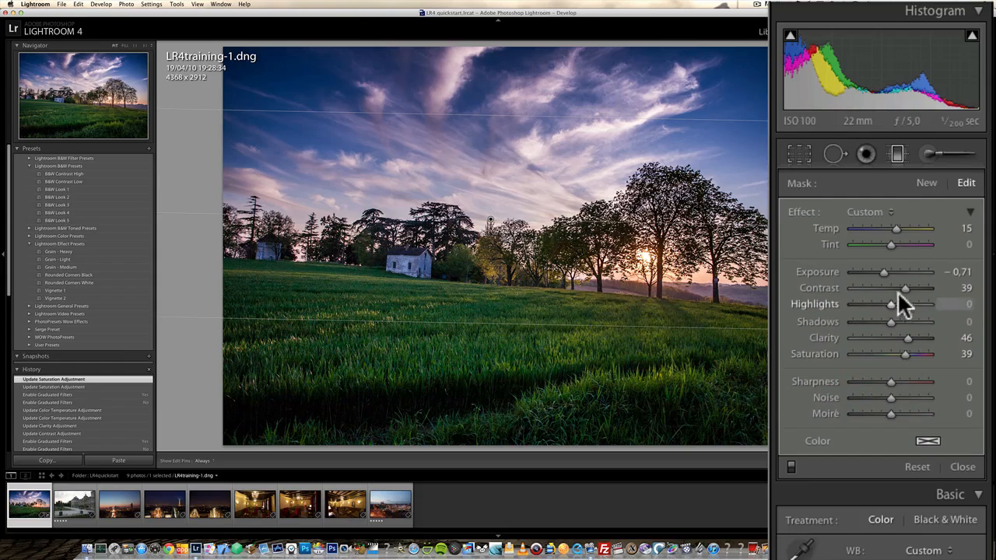
pyautogui.moveTo(884, 272); pyautogui.dragTo(887, 278)
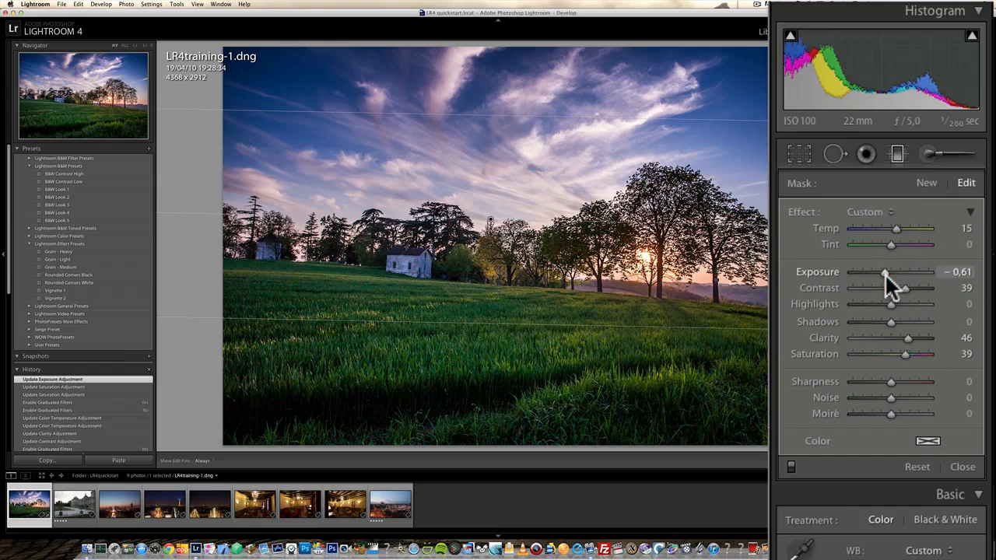
pyautogui.moveTo(885, 273); pyautogui.dragTo(885, 273)
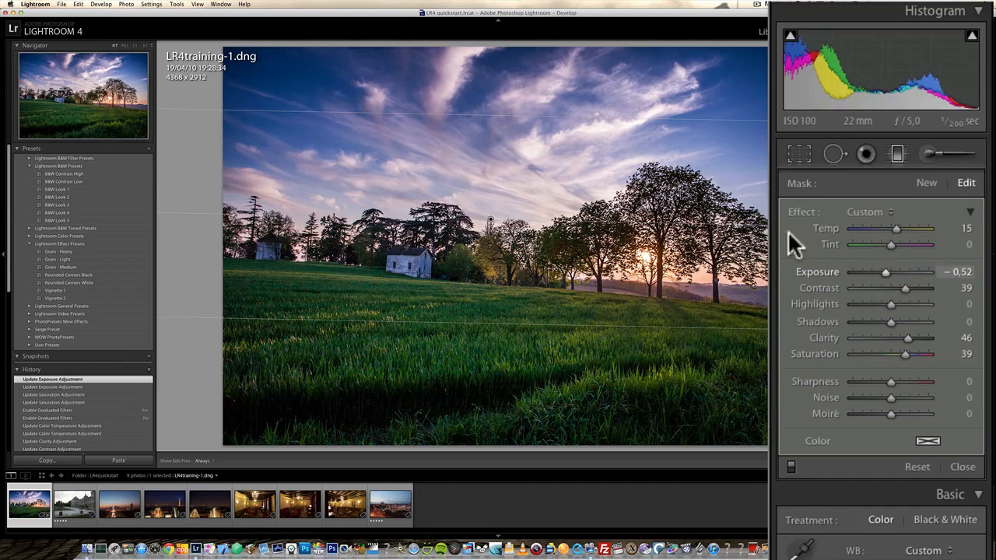
pyautogui.click(789, 465)
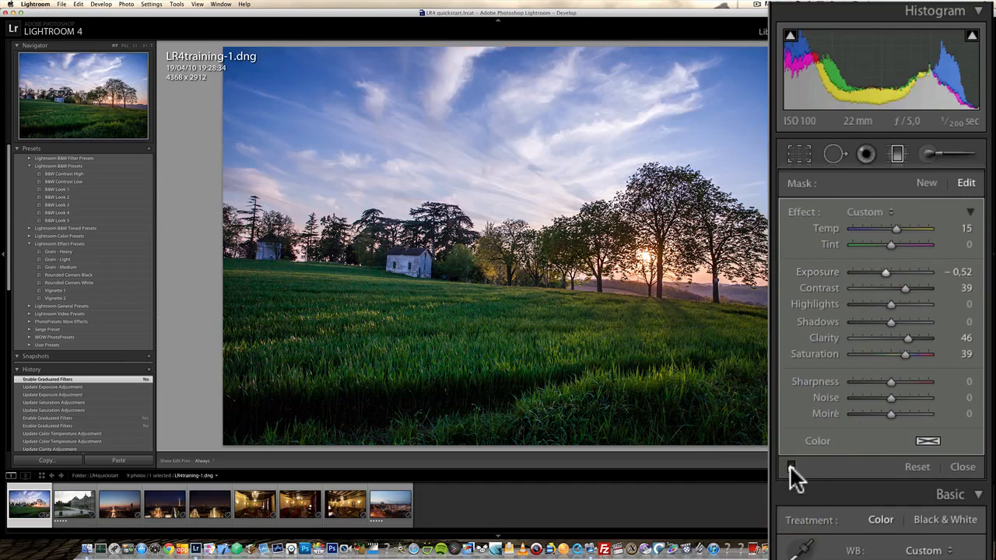
# Switch the graduated filter back on and finish editing it
pyautogui.click(789, 465)
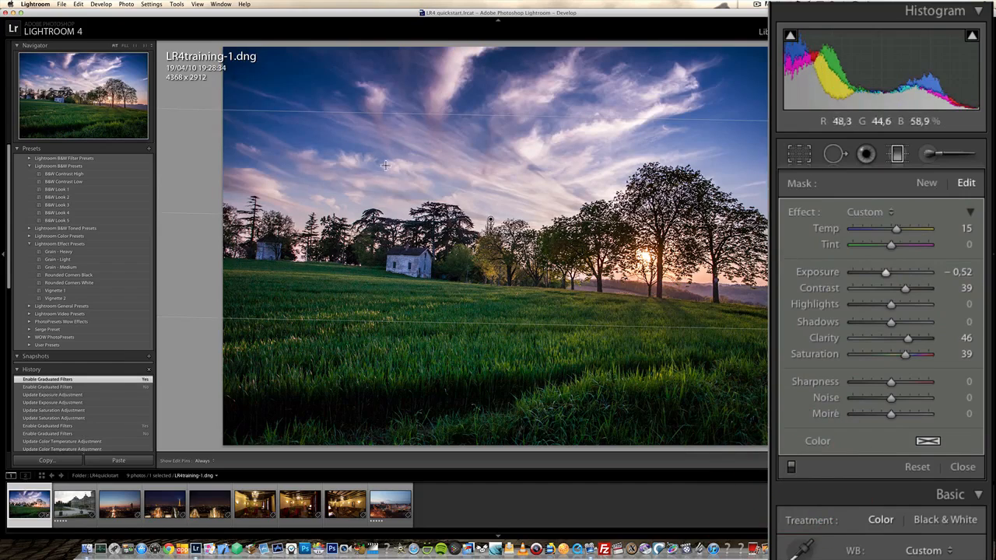
pyautogui.click(962, 467)
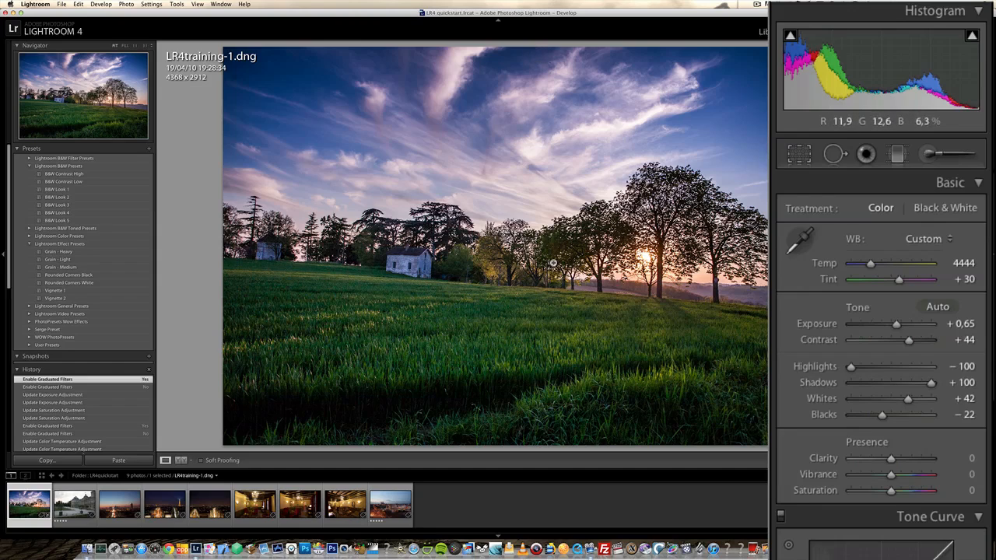
# Start a new Adjustment Brush mask, reset its effect settings, and set Exposure to −0.05, Temp to 22 and Tint to 20
pyautogui.click(928, 153)
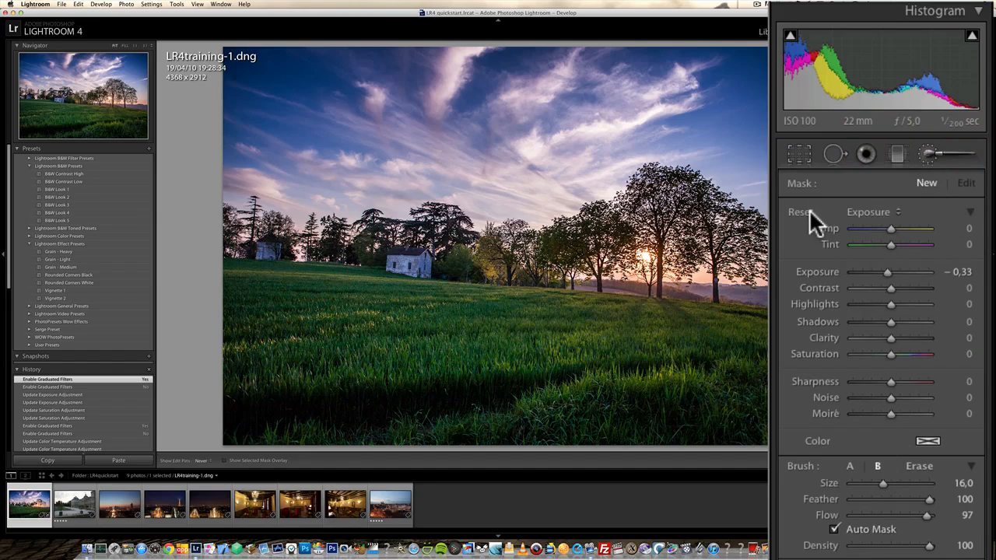
pyautogui.keyDown('alt'); pyautogui.click(806, 211); pyautogui.keyUp('alt')
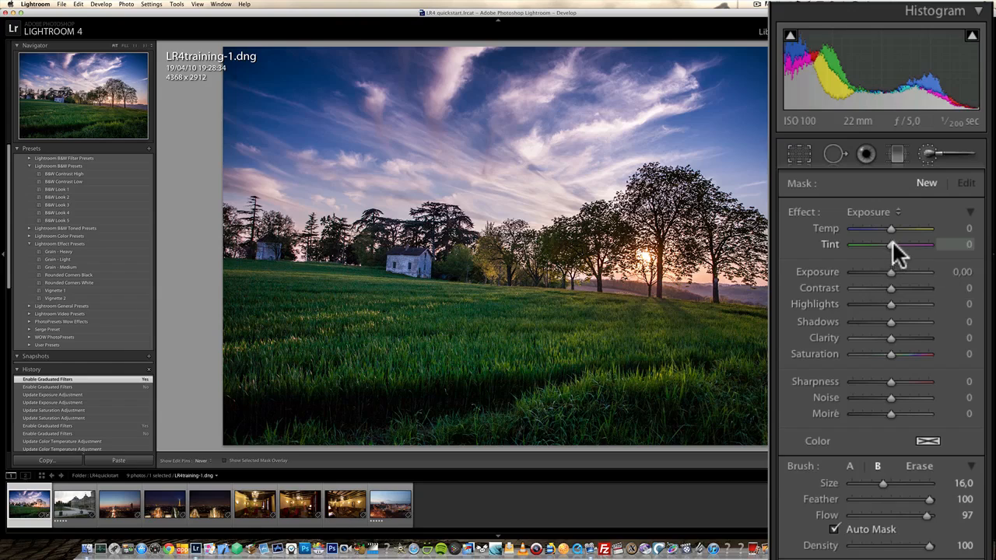
pyautogui.moveTo(890, 270); pyautogui.dragTo(888, 270)
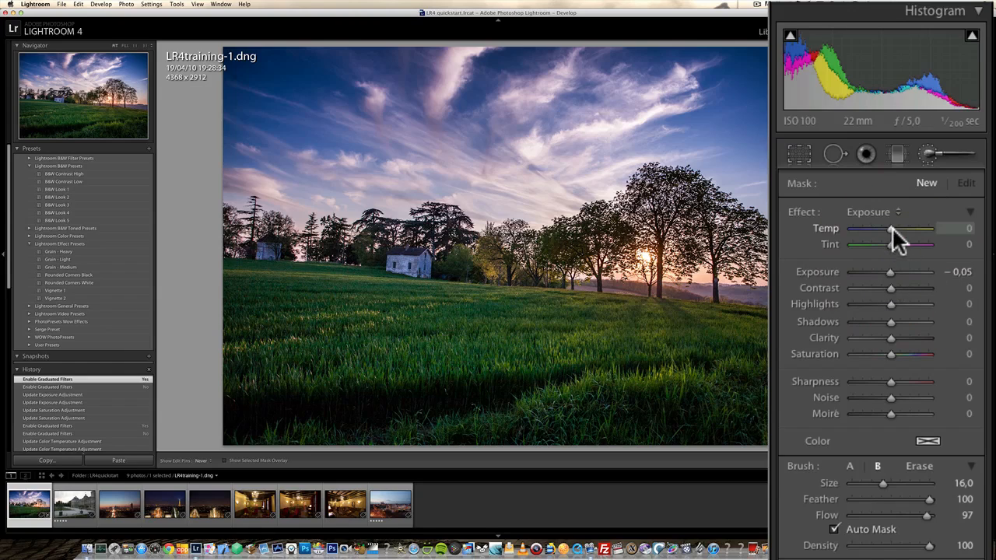
pyautogui.moveTo(891, 228); pyautogui.dragTo(896, 247)
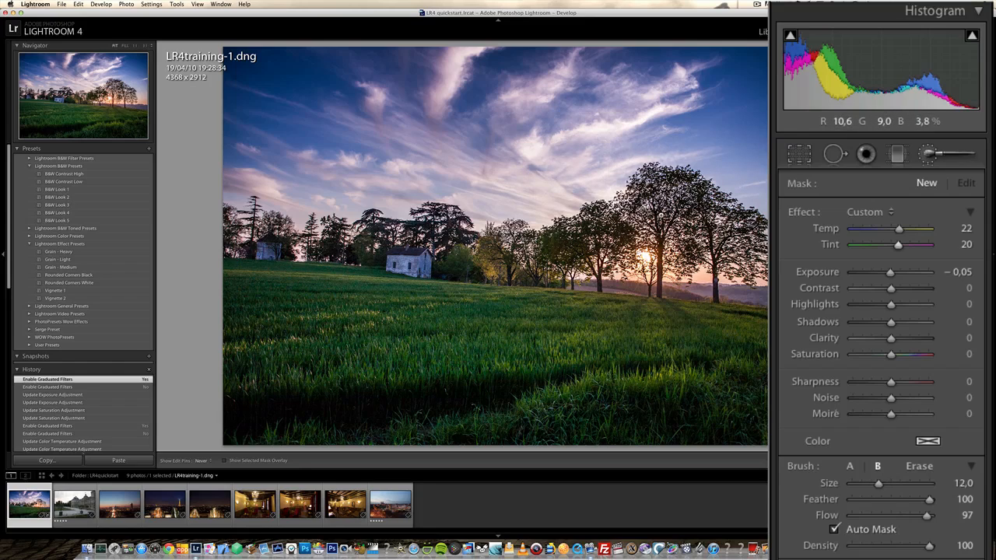
# Set the adjustment brush's Size to 11.2 and Flow to 100, and turn Auto Mask off
pyautogui.scroll(4, 662, 212)
pyautogui.scroll(-1, 663, 212)
pyautogui.scroll(1, 662, 212)
pyautogui.scroll(-5, 662, 212)
pyautogui.scroll(7, 661, 213)
pyautogui.scroll(-8, 662, 213)
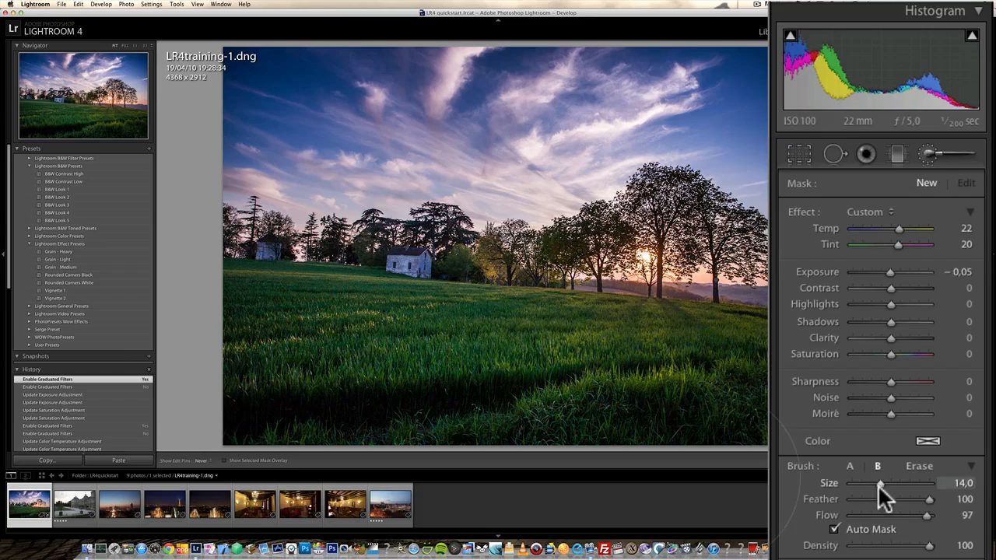
pyautogui.moveTo(880, 483)
pyautogui.mouseDown()
pyautogui.moveTo(894, 481)
pyautogui.moveTo(877, 481)
pyautogui.mouseUp()
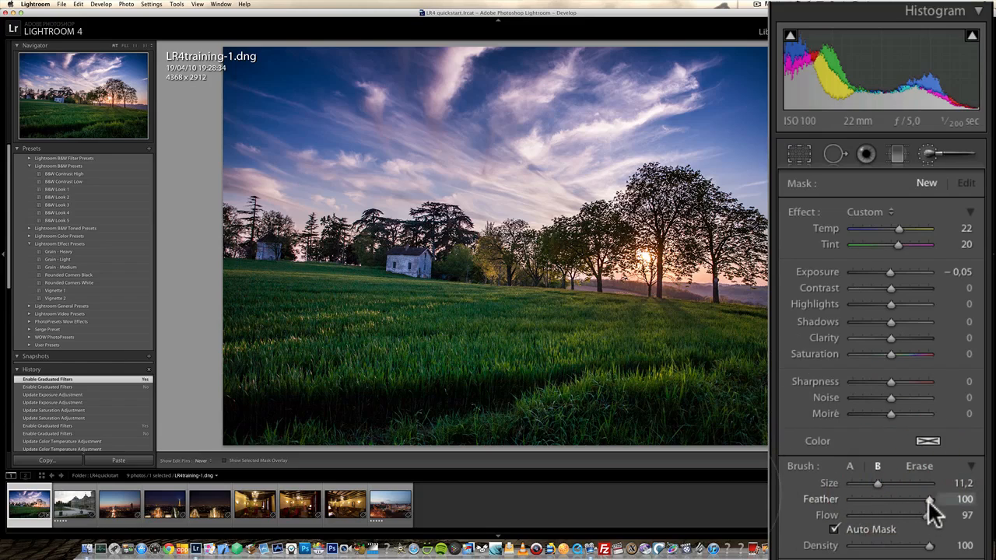
pyautogui.moveTo(927, 515); pyautogui.dragTo(936, 506)
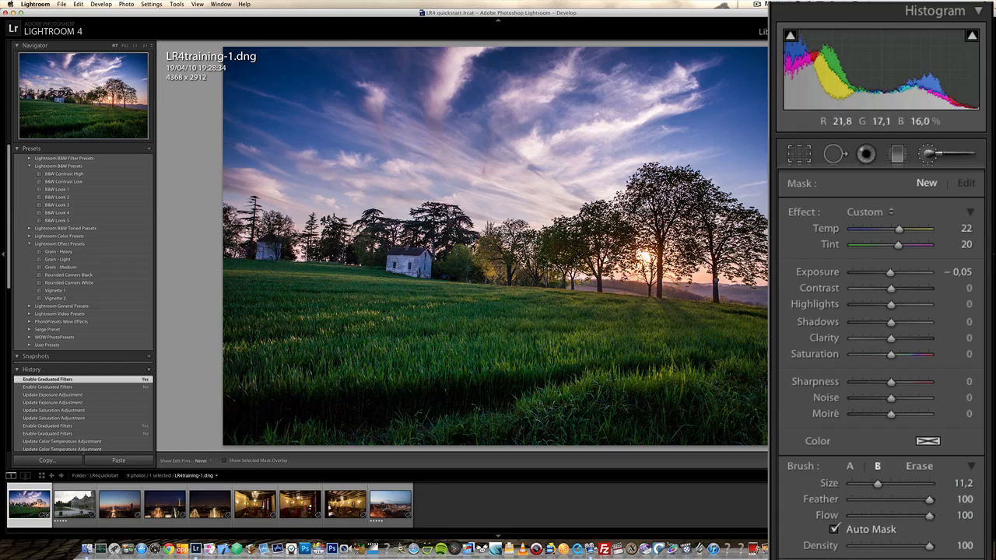
pyautogui.click(835, 530)
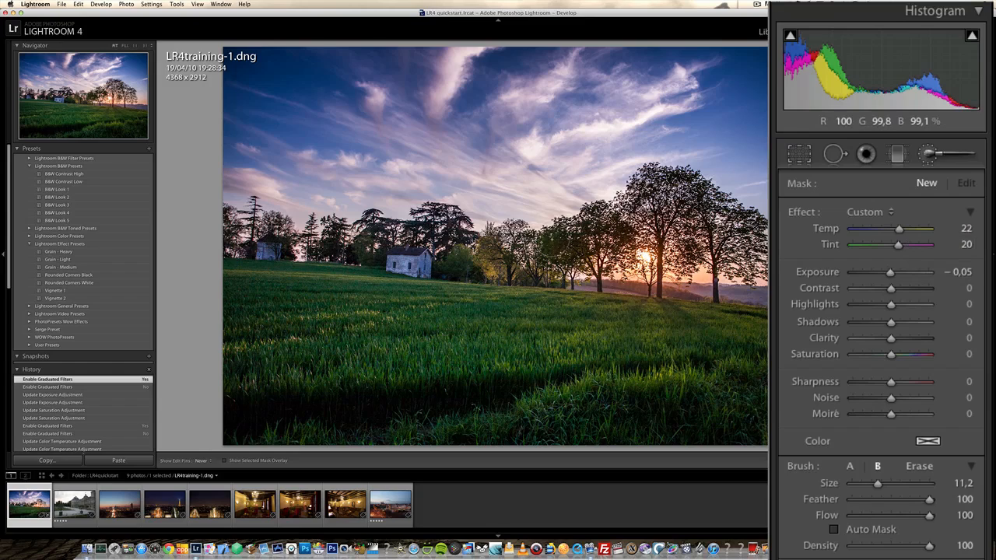
# Paint the warm adjustment over the low sky and around the sun with brush size 14, and compare with the brush off and on
pyautogui.moveTo(554, 249); pyautogui.dragTo(565, 245)
pyautogui.press(']')
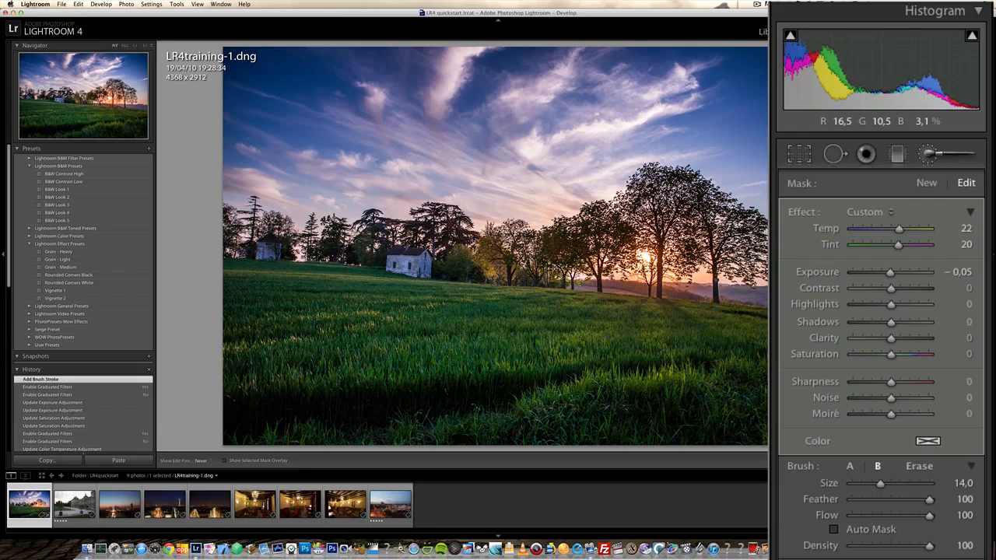
pyautogui.click(377, 194)
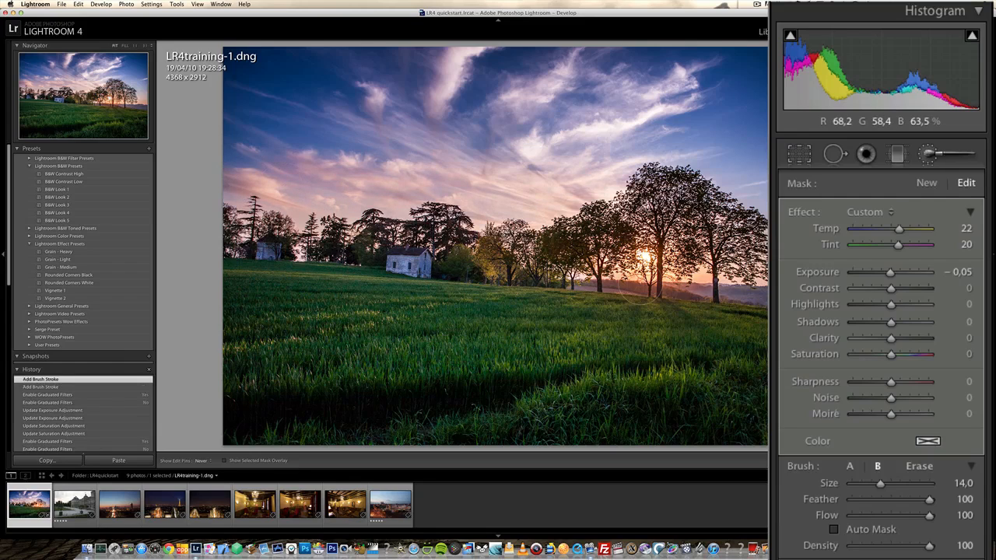
pyautogui.click(646, 260)
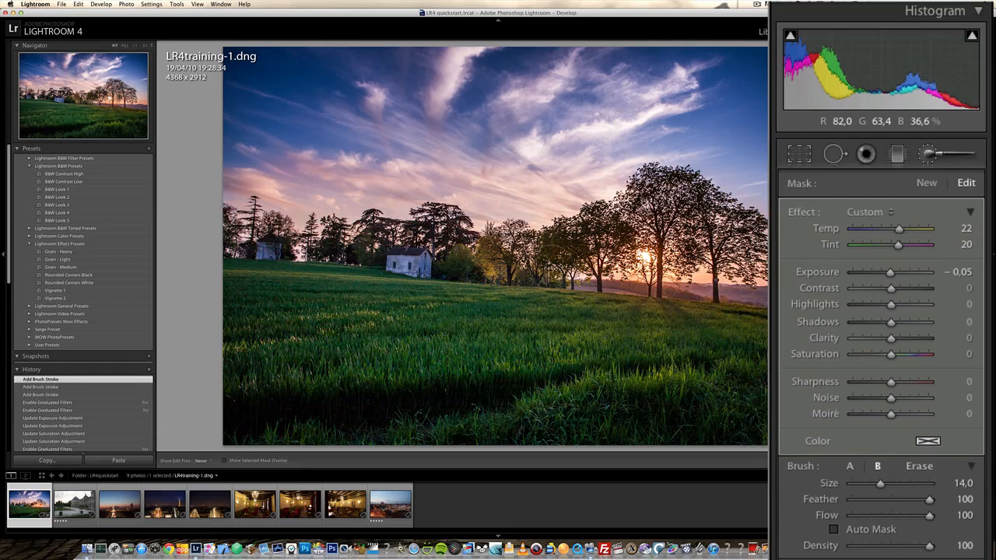
pyautogui.moveTo(993, 445); pyautogui.dragTo(993, 467)
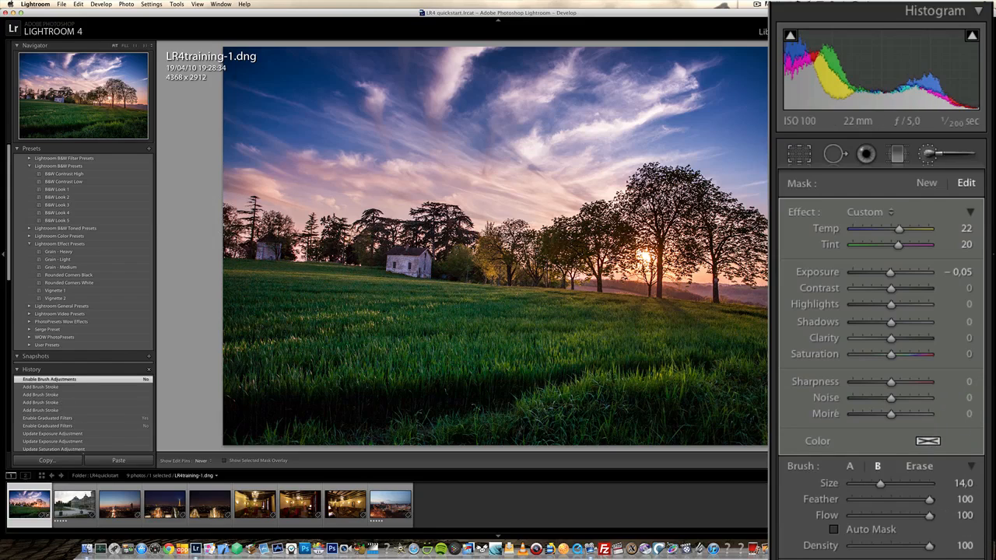
# Set the brush adjustment's Saturation to 48, Exposure to −0.24, Tint to 15 and Temp to 15
pyautogui.click(909, 354)
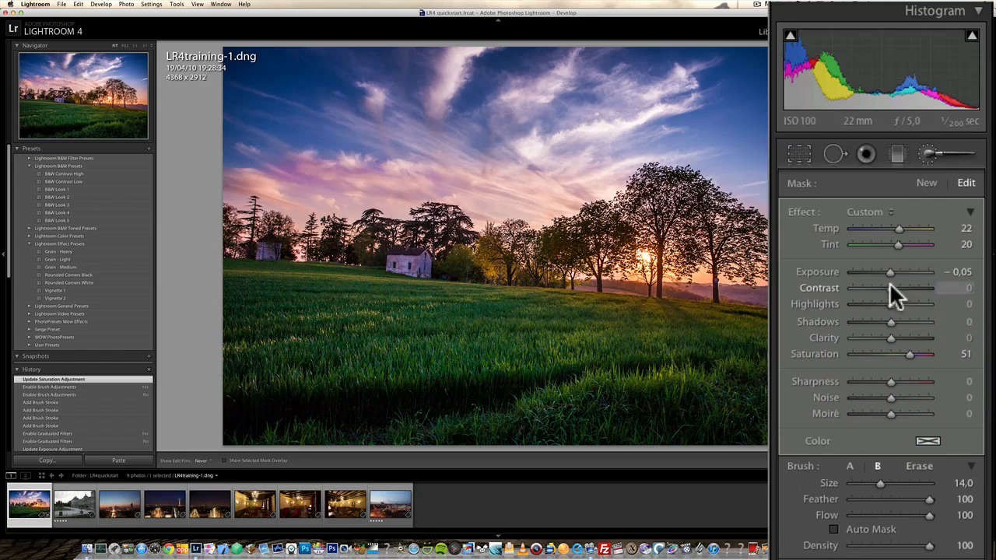
pyautogui.moveTo(892, 272); pyautogui.dragTo(888, 273)
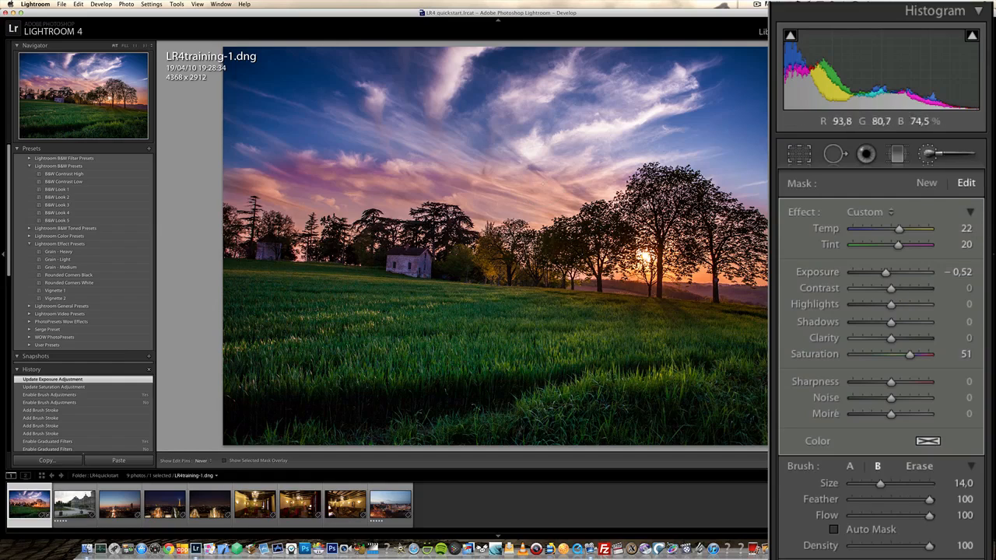
pyautogui.moveTo(888, 269); pyautogui.dragTo(889, 270)
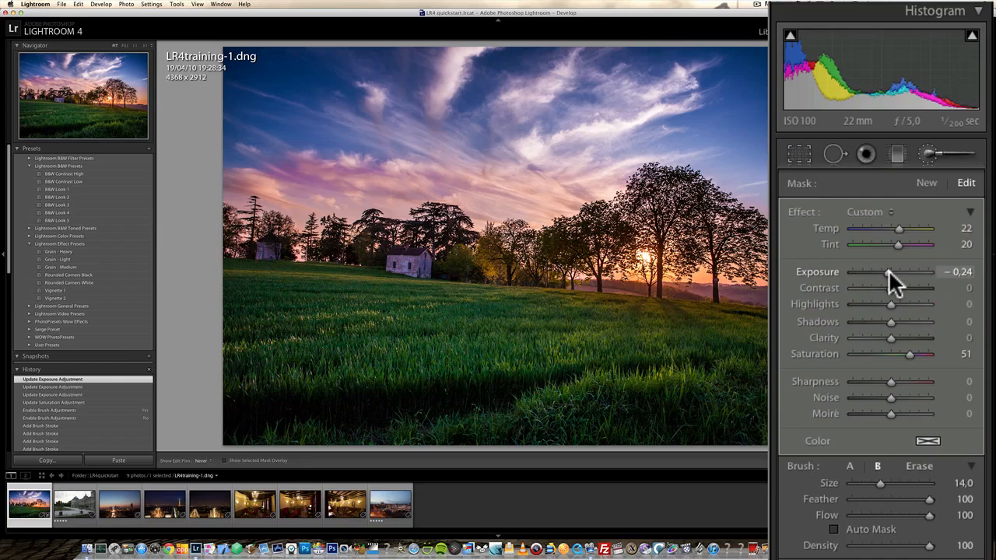
pyautogui.moveTo(889, 270); pyautogui.dragTo(889, 270)
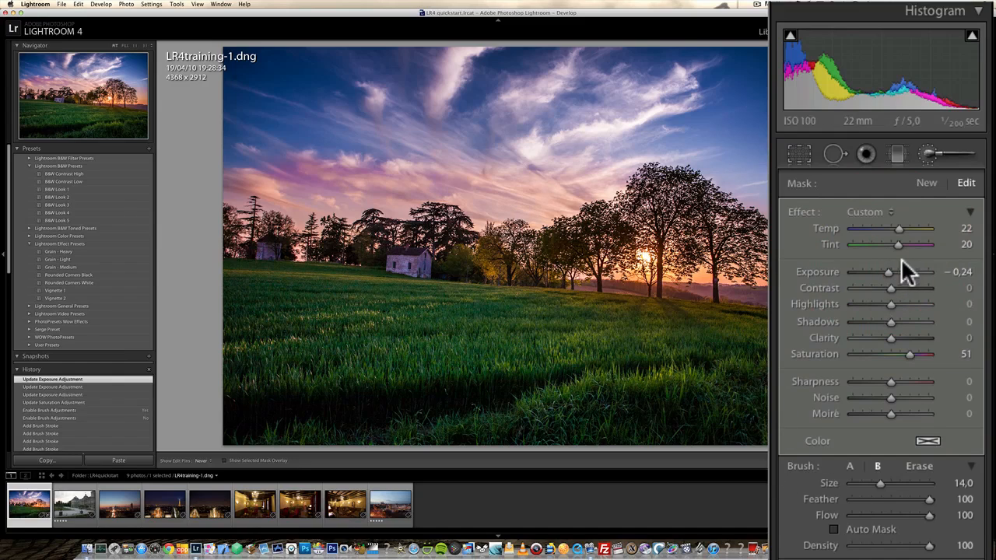
pyautogui.moveTo(899, 243); pyautogui.dragTo(900, 246)
pyautogui.moveTo(899, 228); pyautogui.dragTo(896, 228)
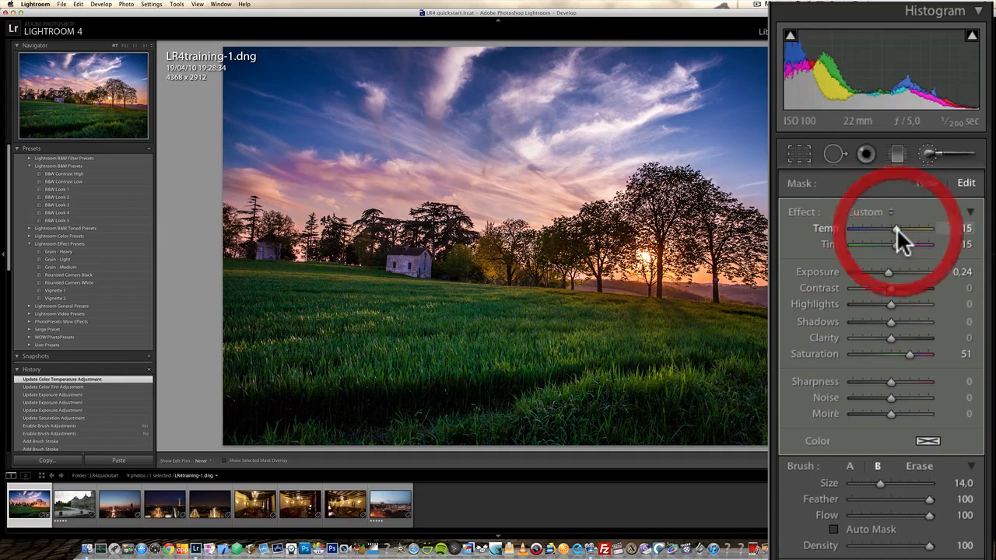
pyautogui.moveTo(909, 352); pyautogui.dragTo(911, 352)
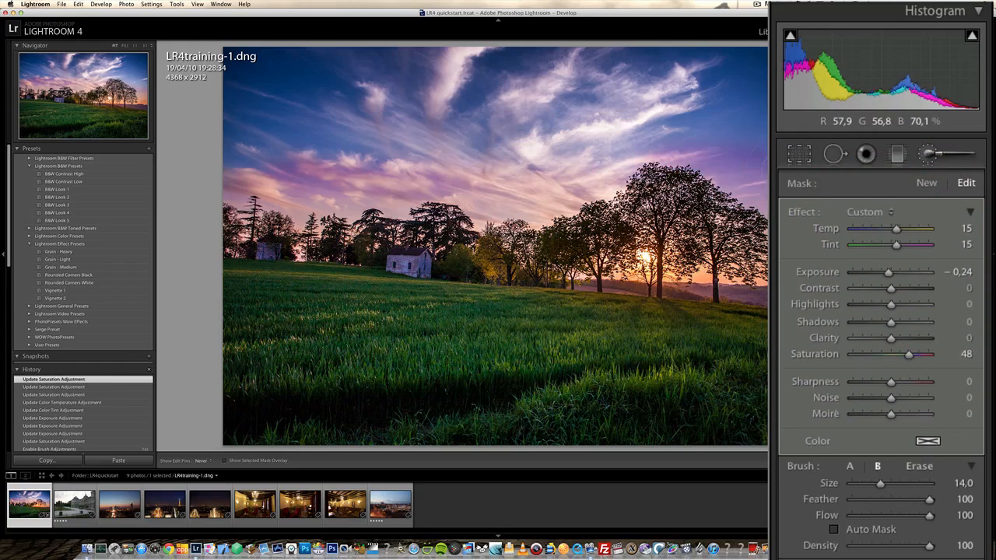
# Add a brush stroke above the large trees, and erase the adjustment from the mid-sky clouds with brush size 14
pyautogui.click(728, 168)
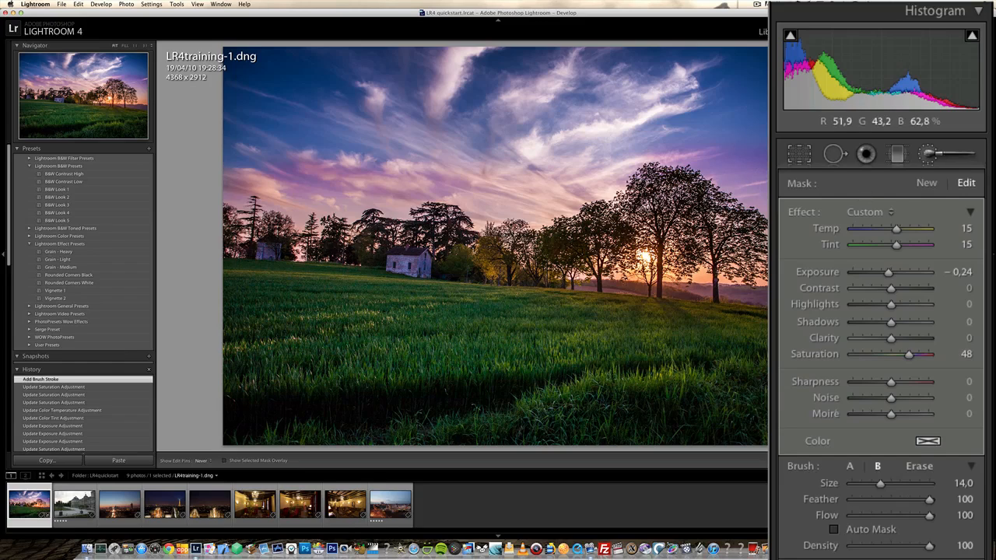
pyautogui.press('alt')
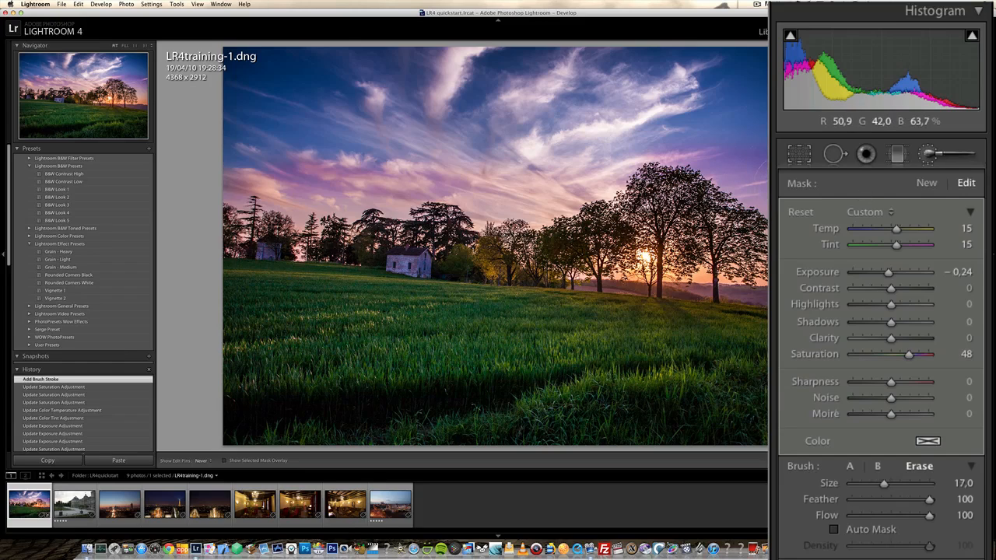
pyautogui.scroll(-2, 645, 147)
pyautogui.moveTo(645, 147)
pyautogui.mouseDown()
pyautogui.moveTo(751, 165)
pyautogui.moveTo(656, 185)
pyautogui.moveTo(755, 188)
pyautogui.mouseUp()
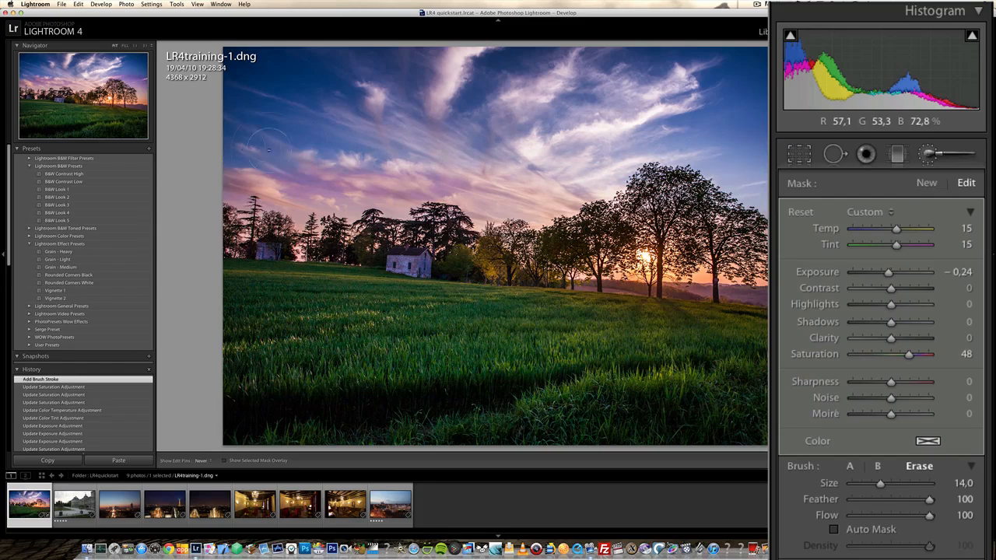
pyautogui.moveTo(338, 167)
pyautogui.mouseDown()
pyautogui.moveTo(365, 182)
pyautogui.moveTo(467, 182)
pyautogui.mouseUp()
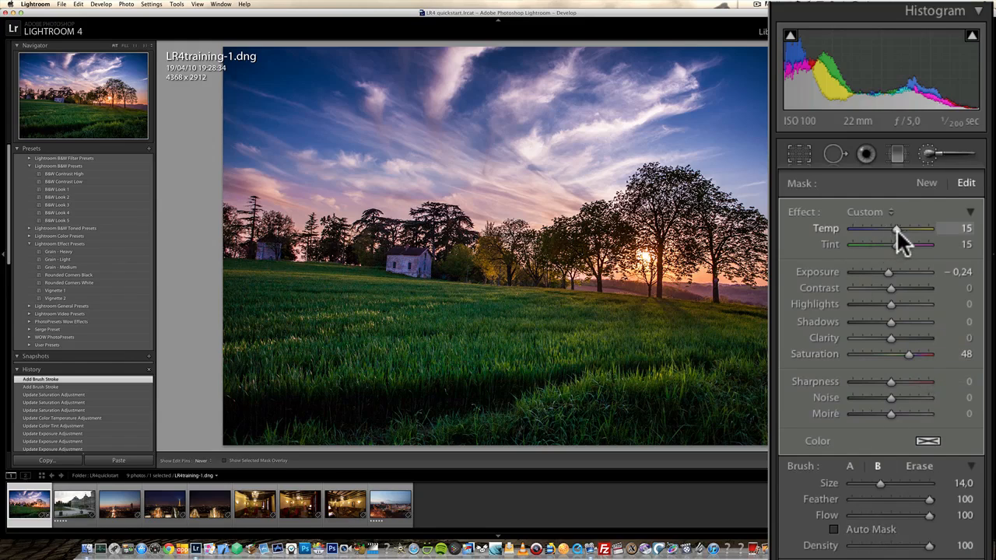
# Raise the brush adjustment's Temp to 27 and finish the Adjustment Brush edit
pyautogui.moveTo(897, 228); pyautogui.dragTo(901, 229)
pyautogui.scroll(-3, 901, 230)
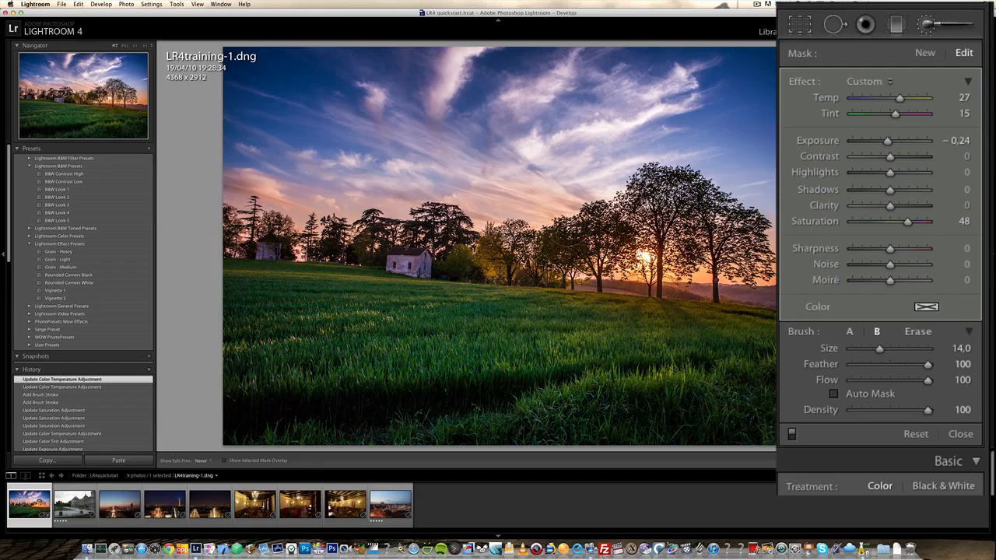
pyautogui.click(961, 434)
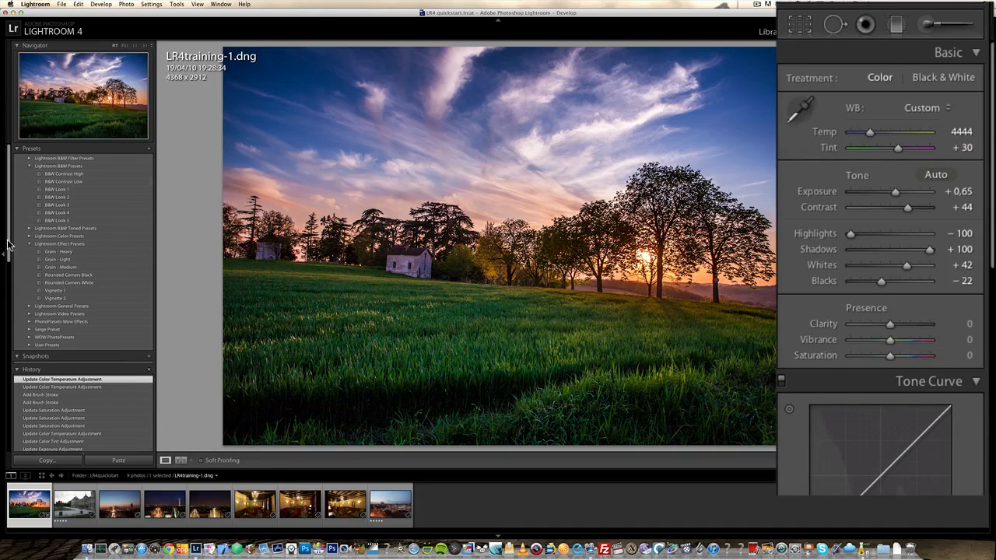
# Compare the developed photo with its original import state in the history and in the side-by-side Before/After view
pyautogui.moveTo(8, 244); pyautogui.dragTo(2, 322)
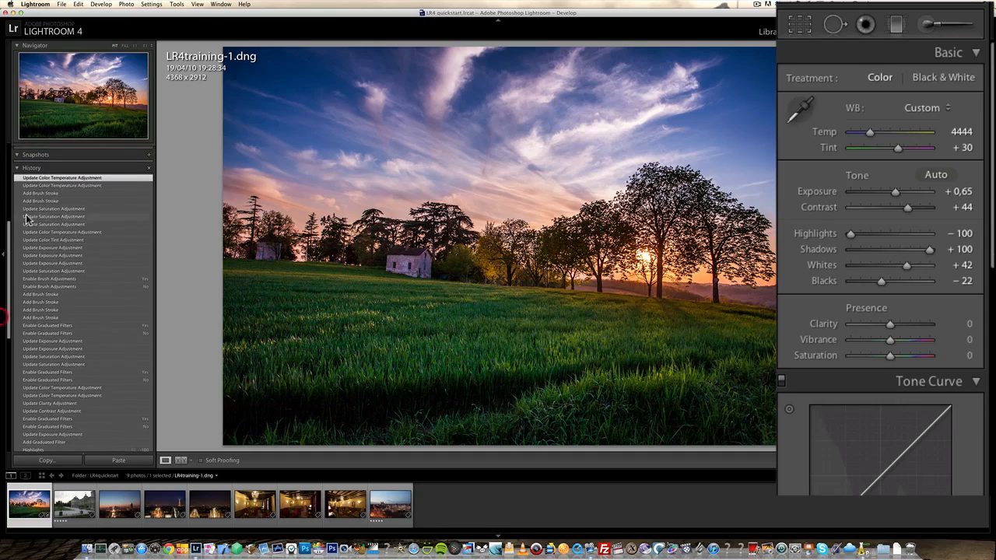
pyautogui.moveTo(10, 274); pyautogui.dragTo(9, 386)
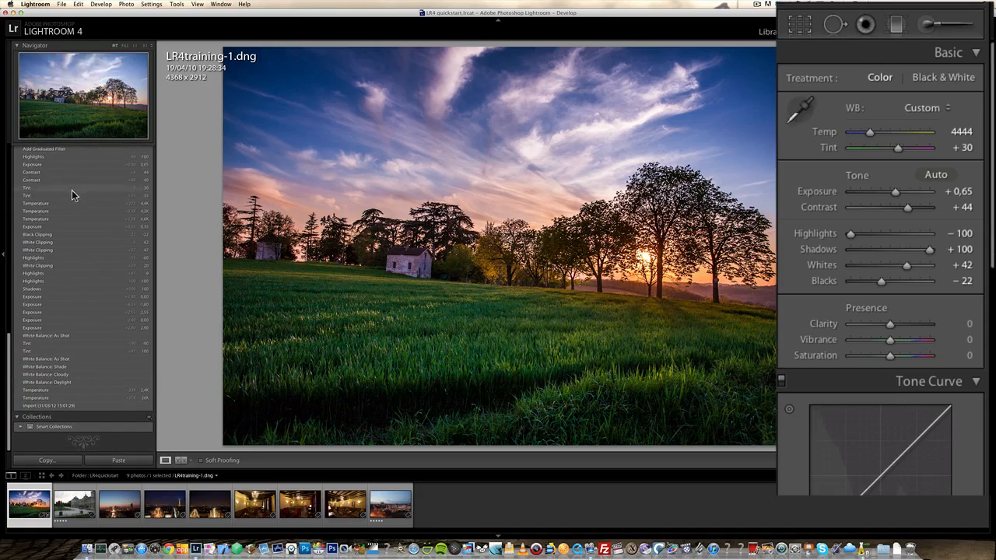
pyautogui.click(39, 406)
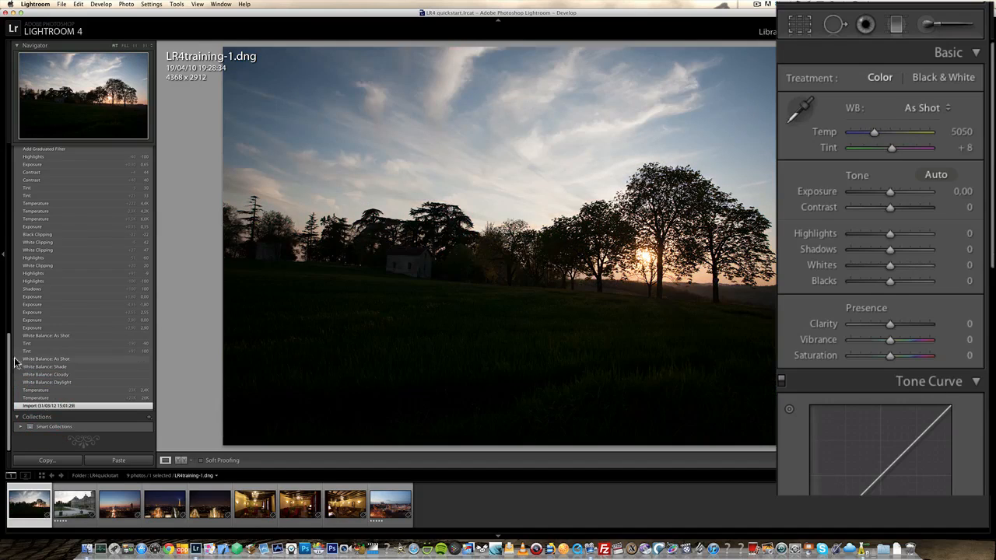
pyautogui.scroll(5, 16, 342)
pyautogui.scroll(5, 17, 319)
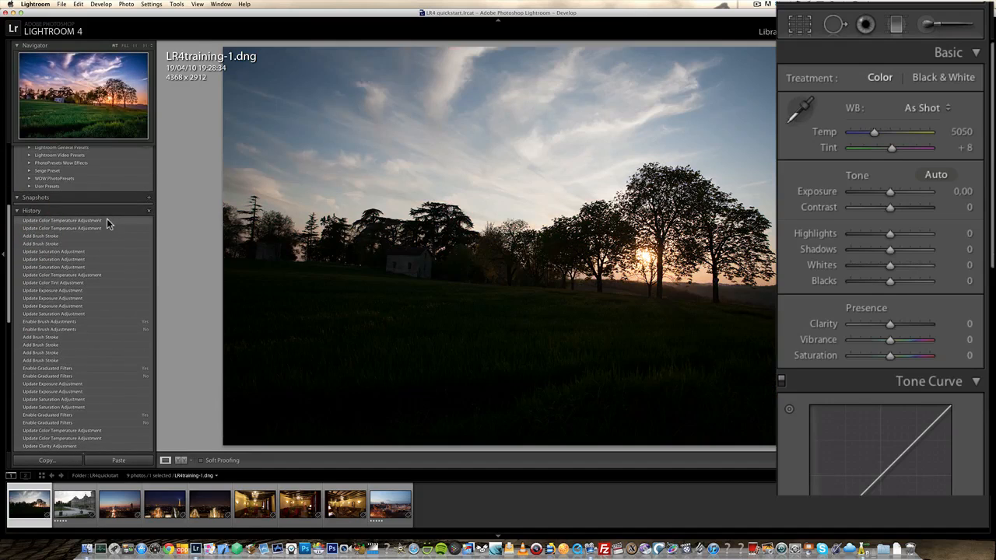
pyautogui.click(106, 220)
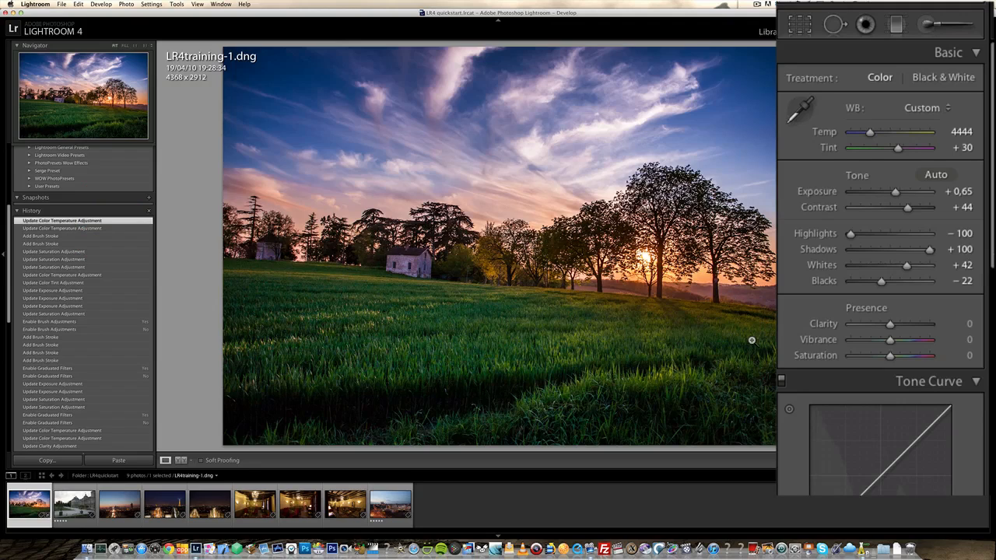
pyautogui.press('y')
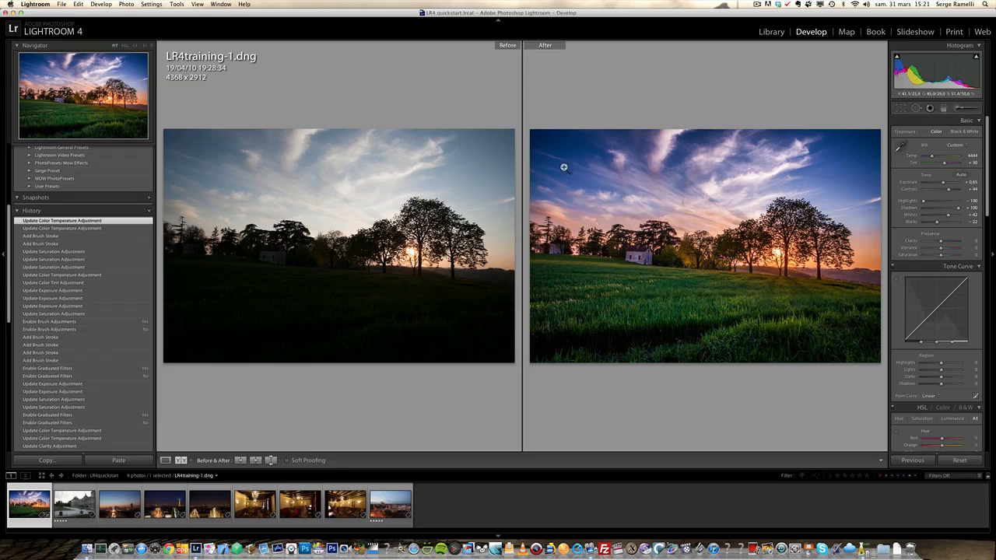
pyautogui.press('y')
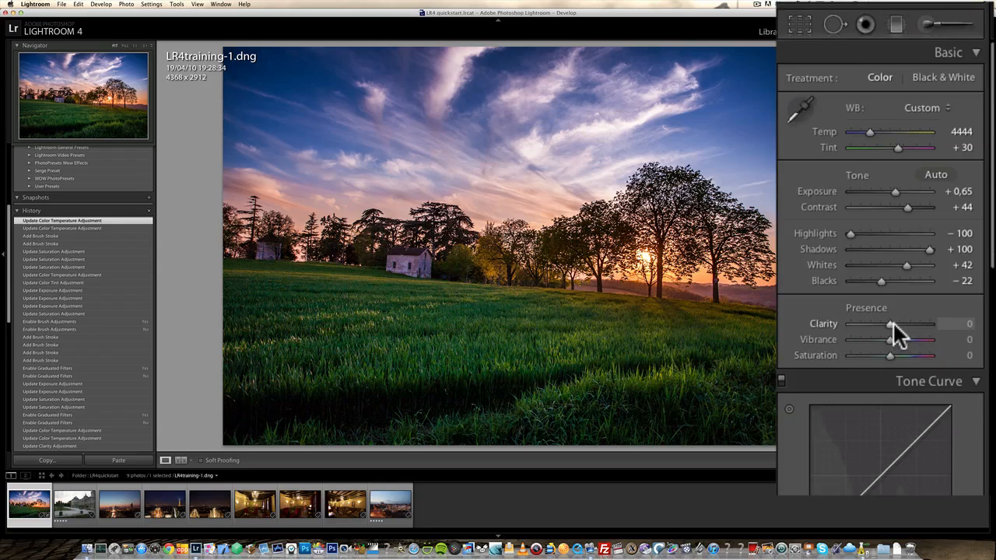
# Try the whole photo's Clarity at +93, and settle on +20
pyautogui.moveTo(890, 323); pyautogui.dragTo(927, 320)
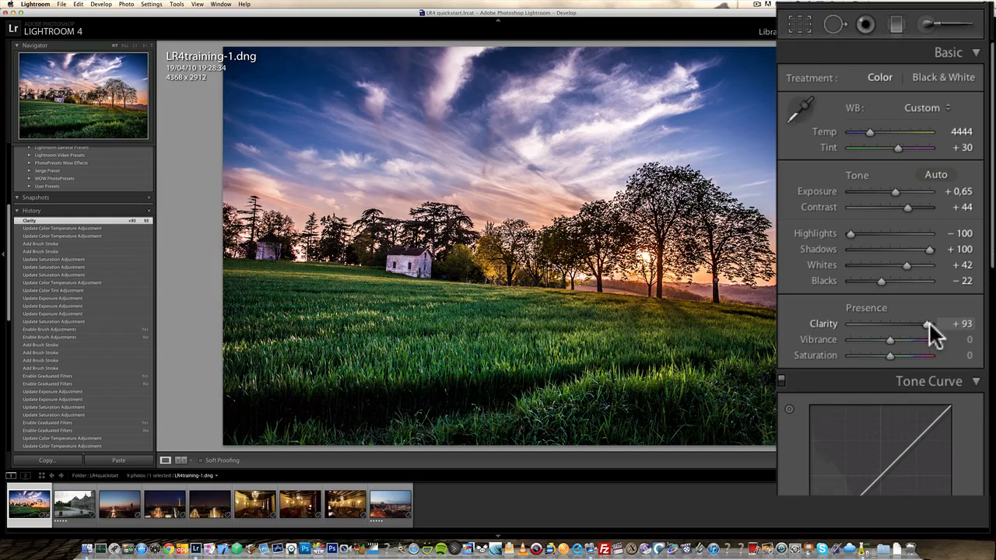
pyautogui.moveTo(929, 321); pyautogui.dragTo(896, 320)
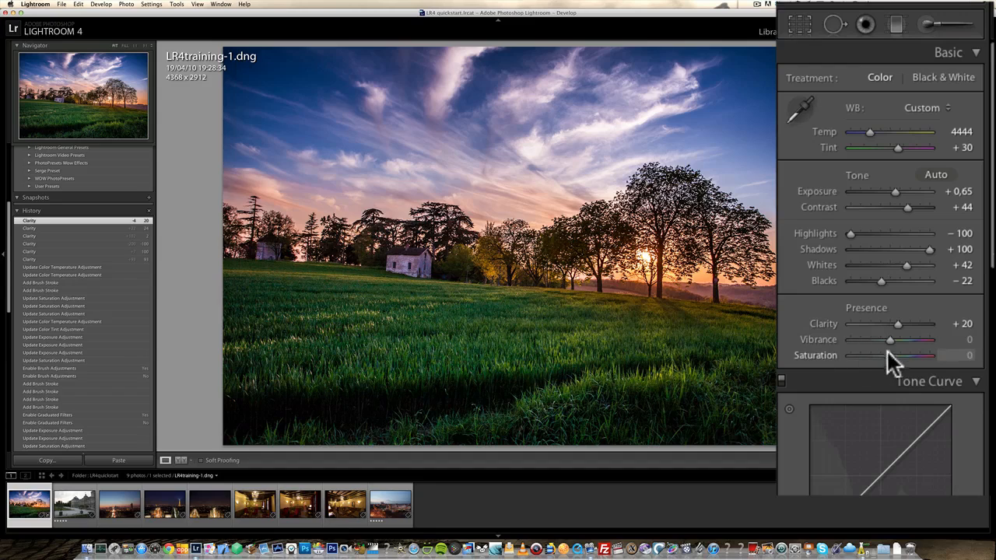
# Try the photo's Saturation at +69 and −80, reset it to 0, and set Vibrance to +33
pyautogui.moveTo(890, 355); pyautogui.dragTo(917, 353)
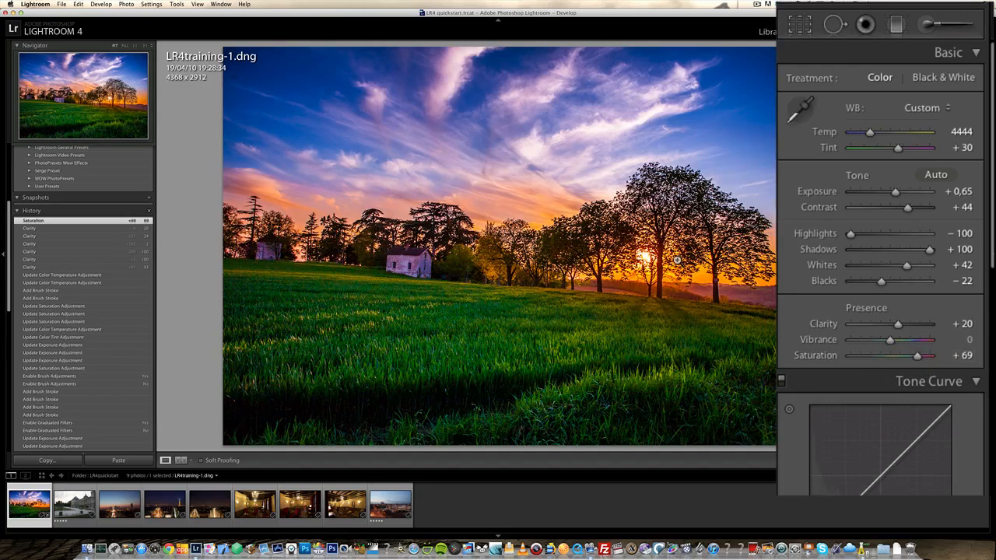
pyautogui.moveTo(917, 355); pyautogui.dragTo(857, 354)
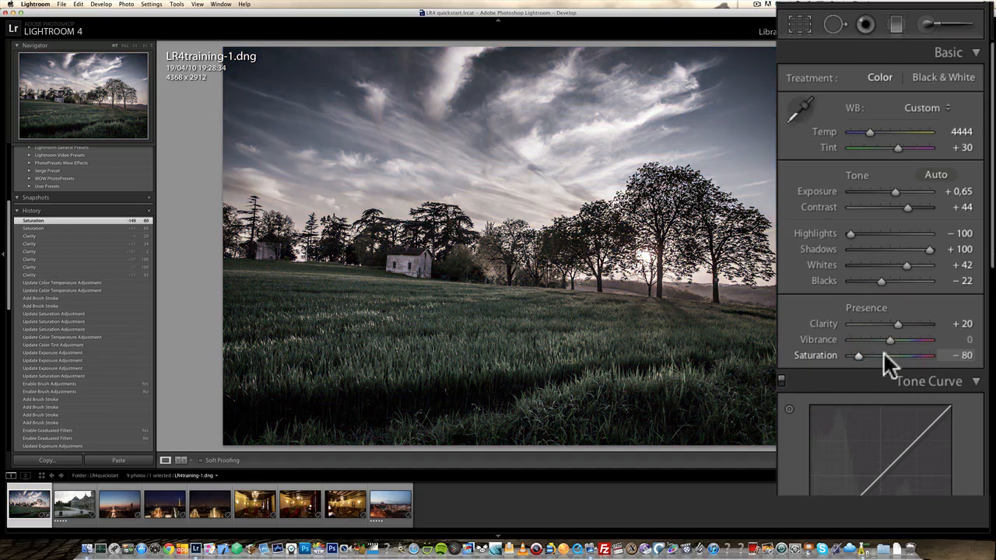
pyautogui.doubleClick(862, 357)
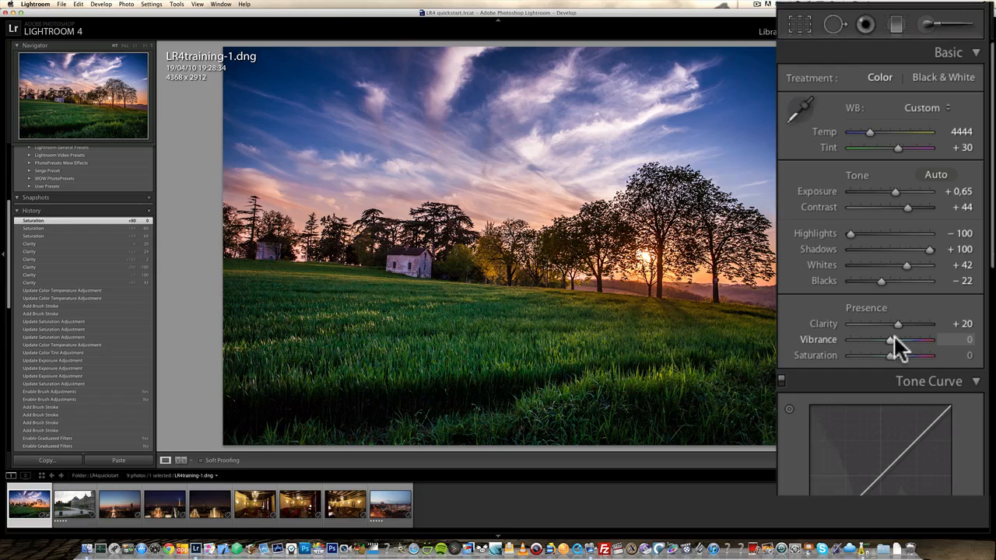
pyautogui.moveTo(890, 340); pyautogui.dragTo(904, 340)
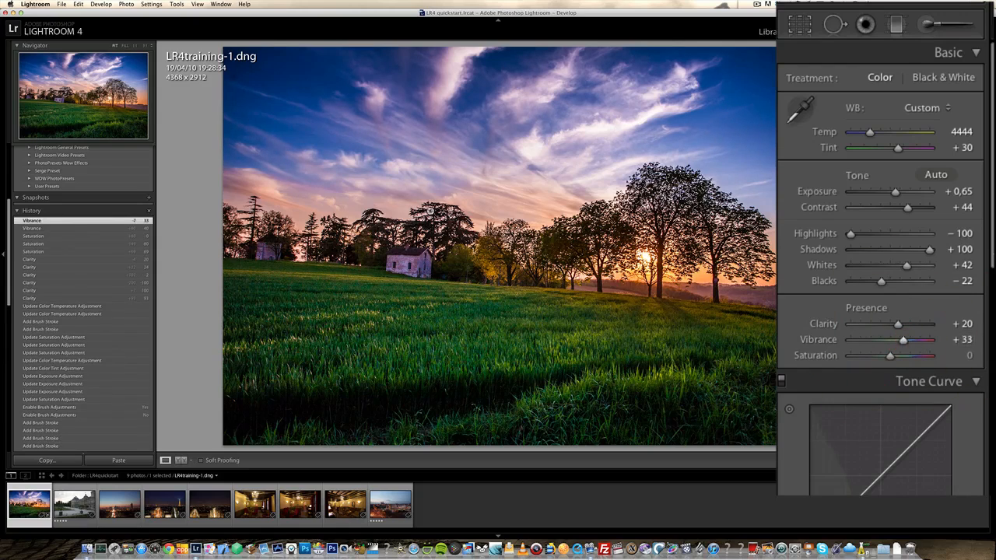
# Cycle the photo's info overlay through the exposure and date/dimension displays, and leave it hidden
pyautogui.press('i')
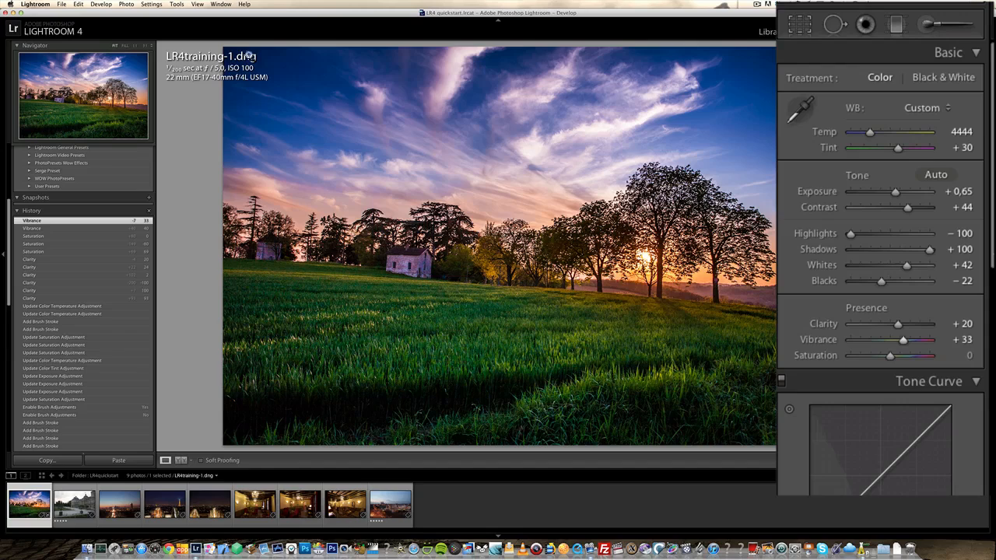
pyautogui.press('i')
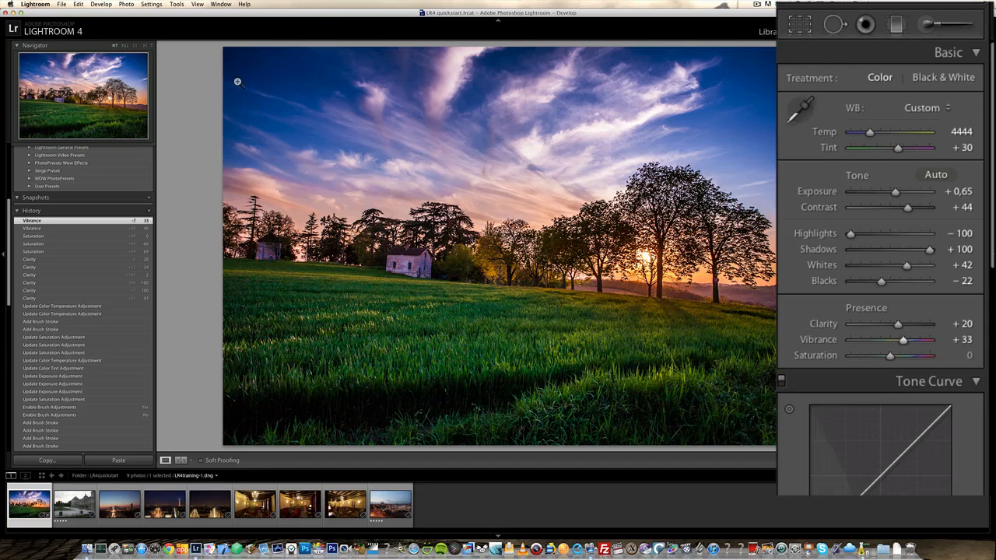
pyautogui.press('i')
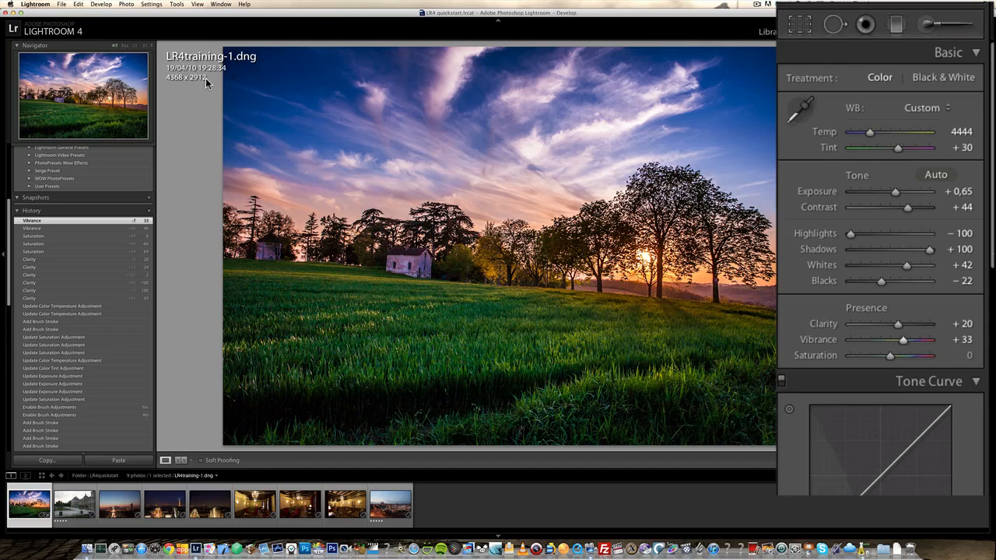
pyautogui.press('i')
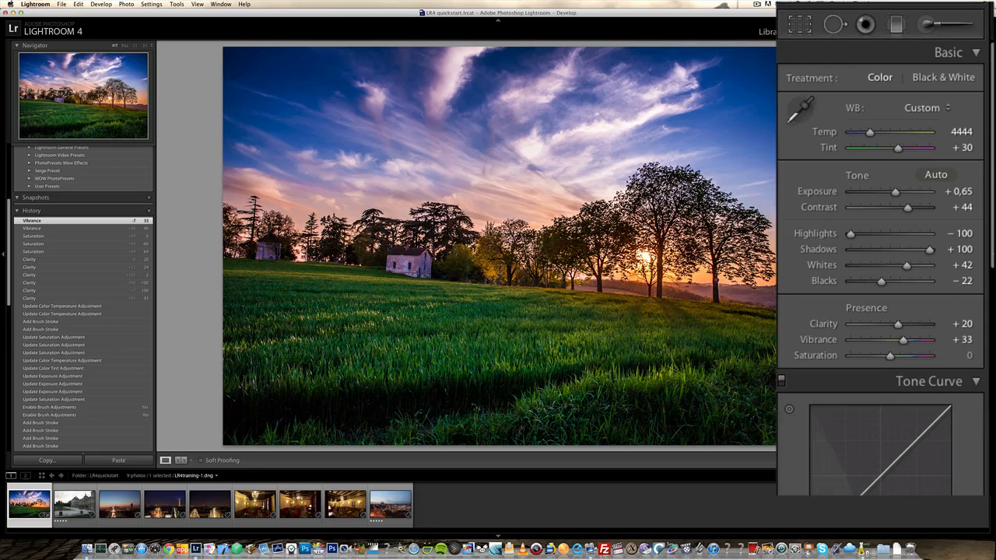
# Raise the whole photo's Exposure to +0,80
pyautogui.click(897, 188)
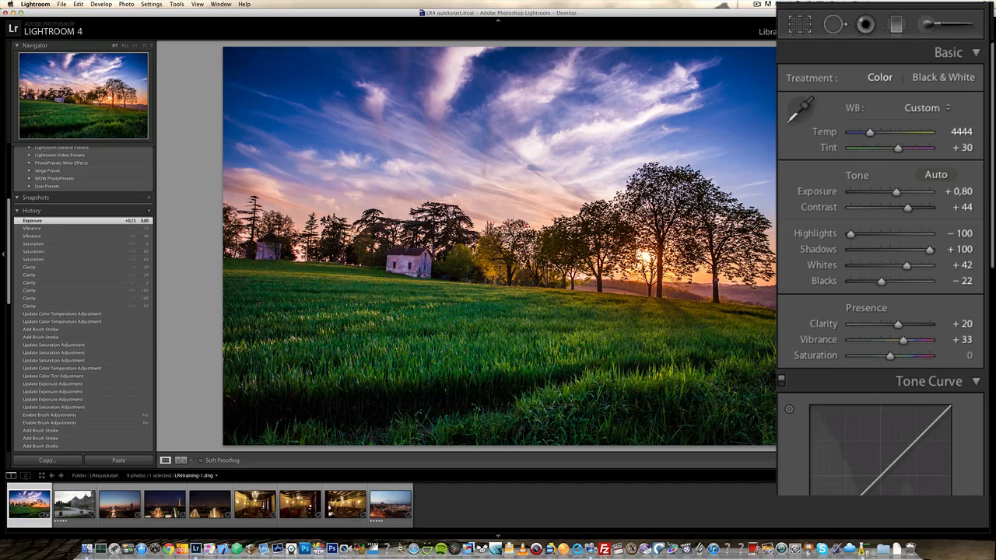
pyautogui.moveTo(991, 104)
pyautogui.mouseDown()
pyautogui.moveTo(991, 133)
pyautogui.moveTo(992, 99)
pyautogui.mouseUp()
pyautogui.scroll(-5, 992, 263)
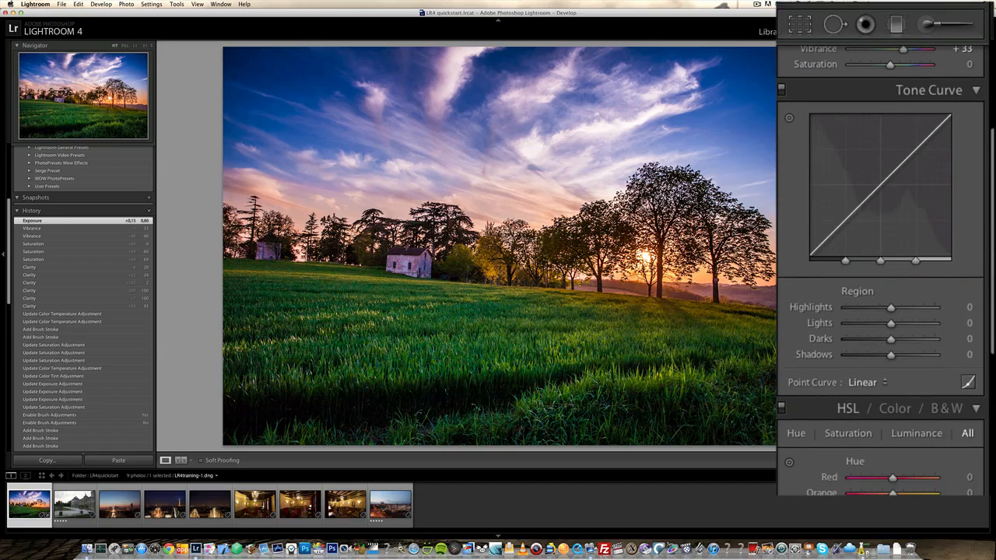
pyautogui.scroll(3, 986, 229)
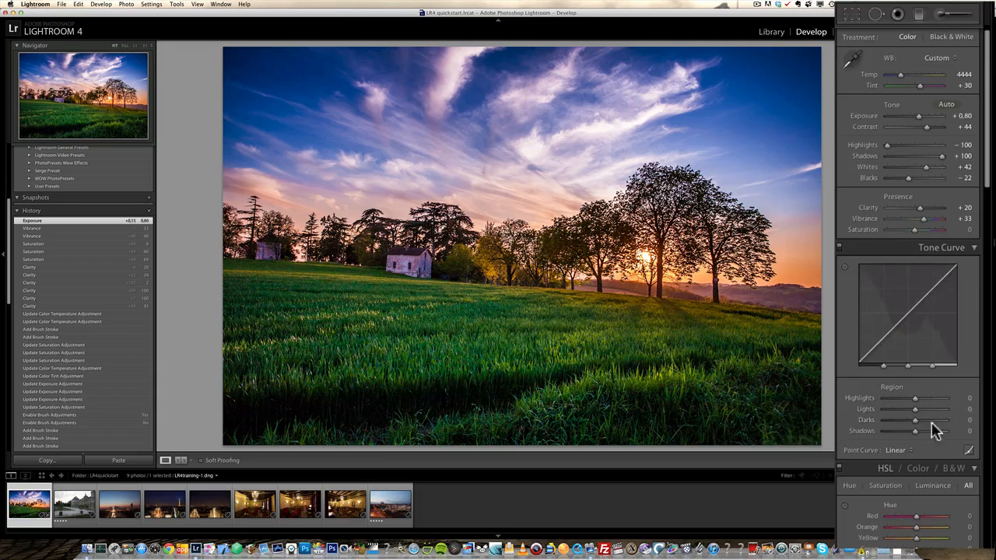
# Try the HSL Red hue at +75, and settle on −100
pyautogui.moveTo(990, 162); pyautogui.dragTo(989, 272)
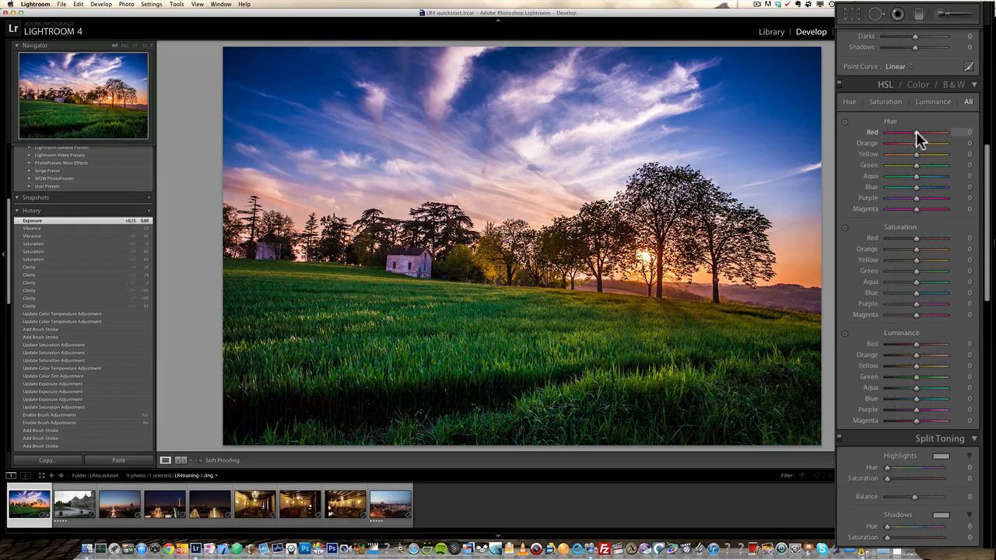
pyautogui.moveTo(916, 132); pyautogui.dragTo(937, 132)
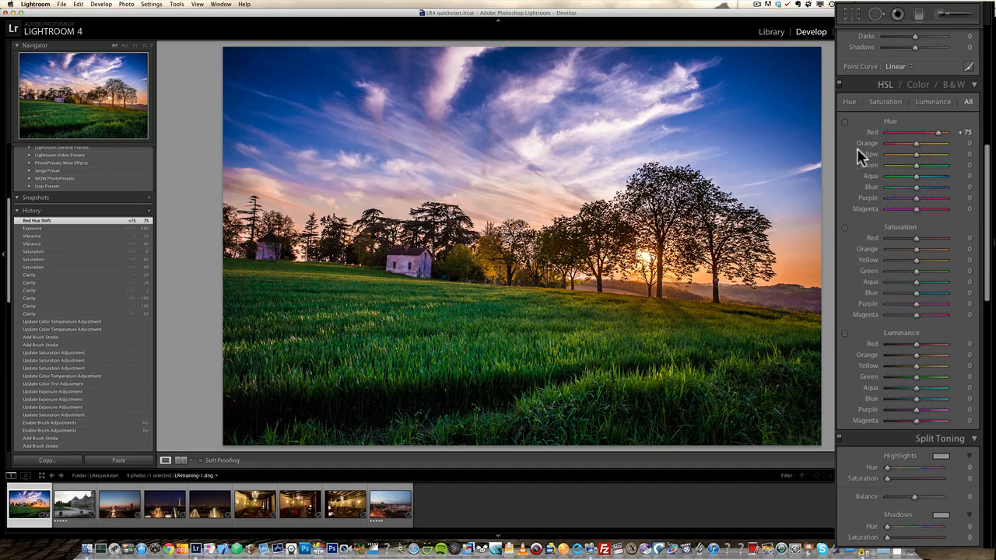
pyautogui.moveTo(937, 132); pyautogui.dragTo(887, 133)
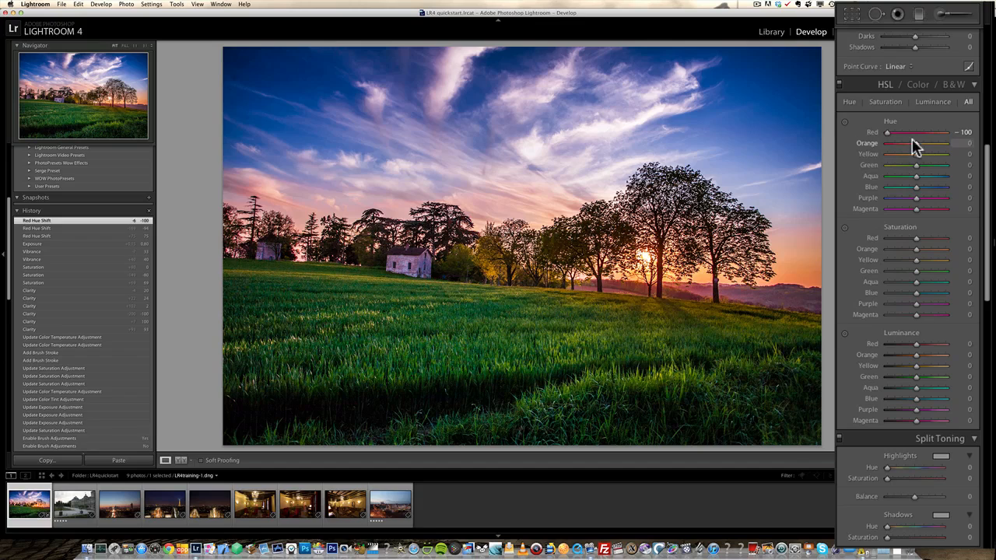
# Try the HSL Orange hue at +81 and −71, reset it to 0, and set the Yellow hue to −53
pyautogui.moveTo(916, 143); pyautogui.dragTo(939, 142)
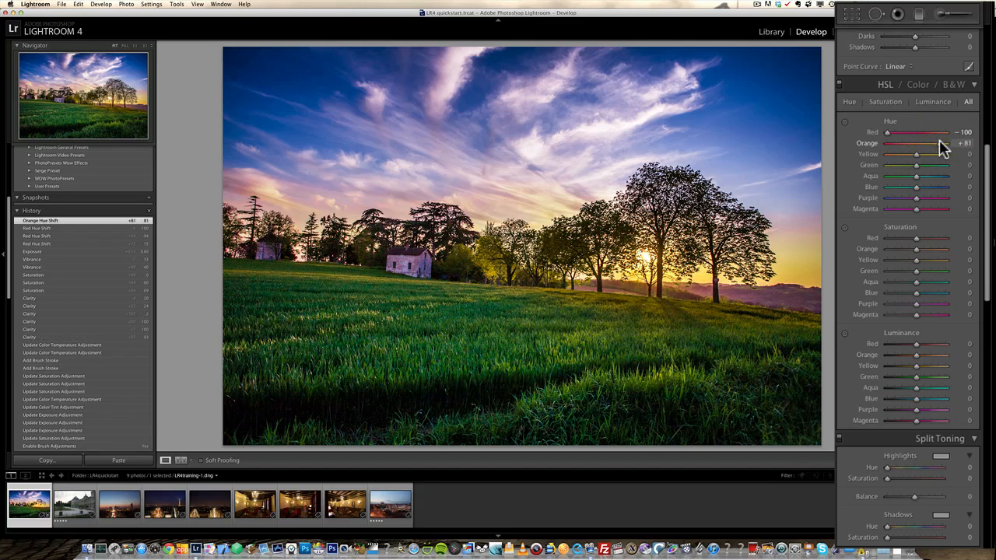
pyautogui.moveTo(939, 143); pyautogui.dragTo(894, 143)
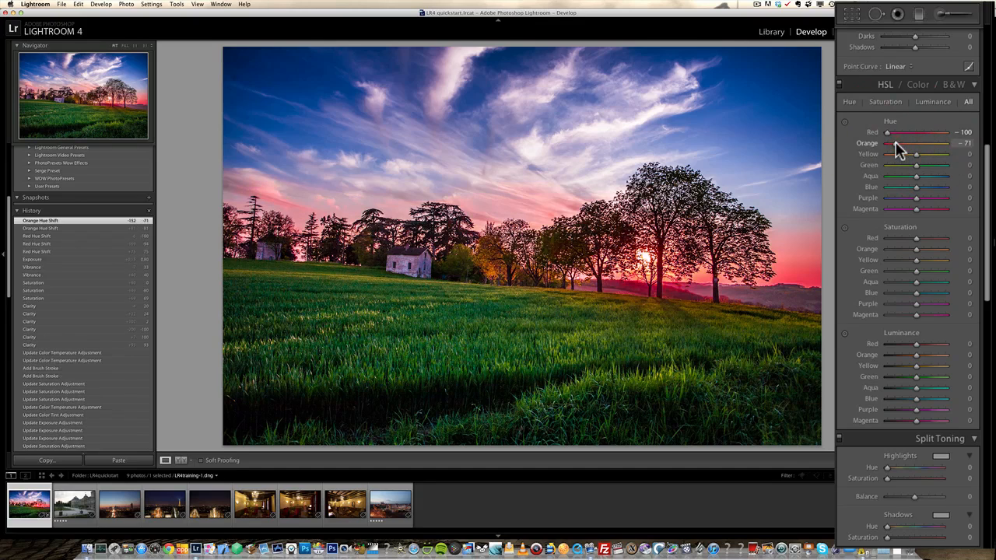
pyautogui.doubleClick(896, 149)
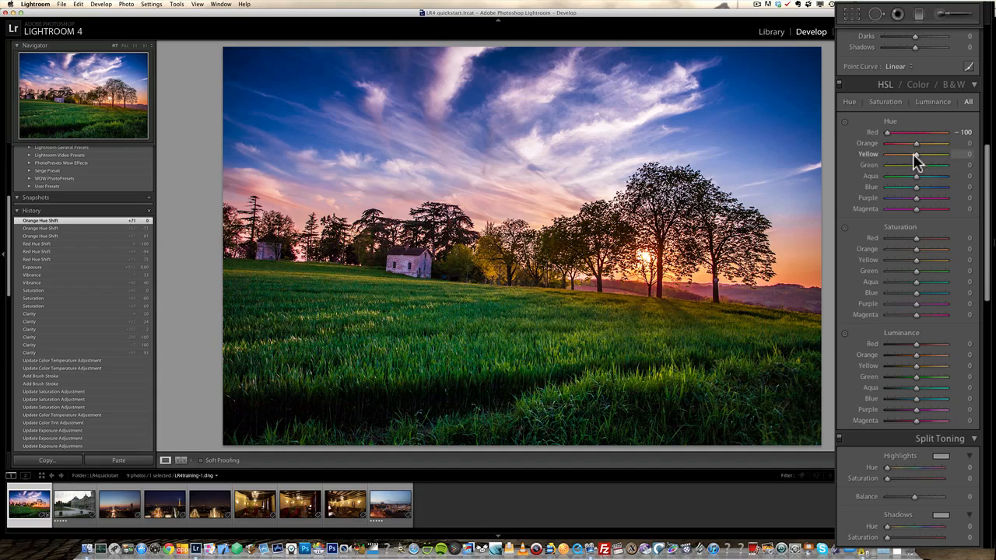
pyautogui.moveTo(917, 153); pyautogui.dragTo(964, 154)
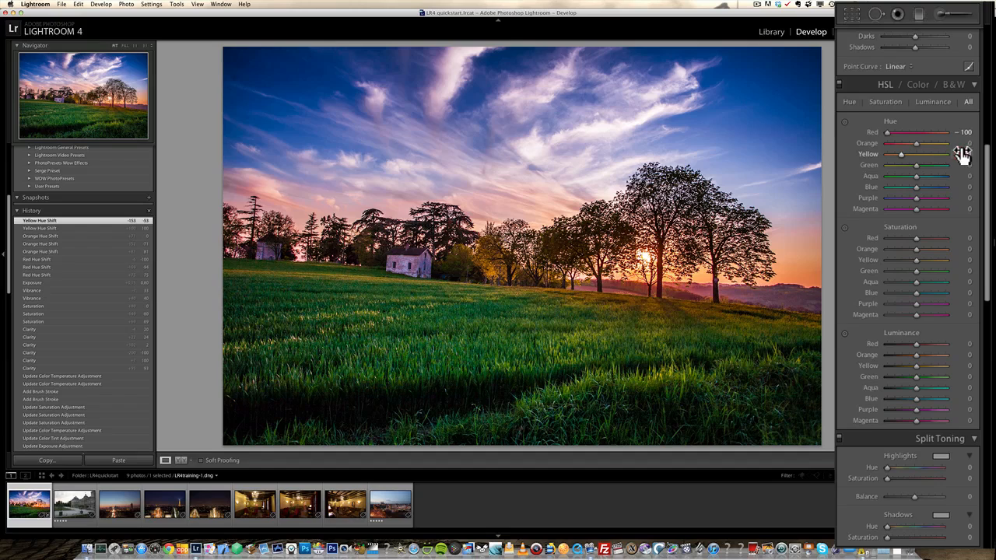
pyautogui.click(963, 154)
# Try the HSL Blue saturation at −50, and settle on −25
pyautogui.moveTo(991, 165)
pyautogui.mouseDown()
pyautogui.moveTo(985, 160)
pyautogui.moveTo(985, 174)
pyautogui.mouseUp()
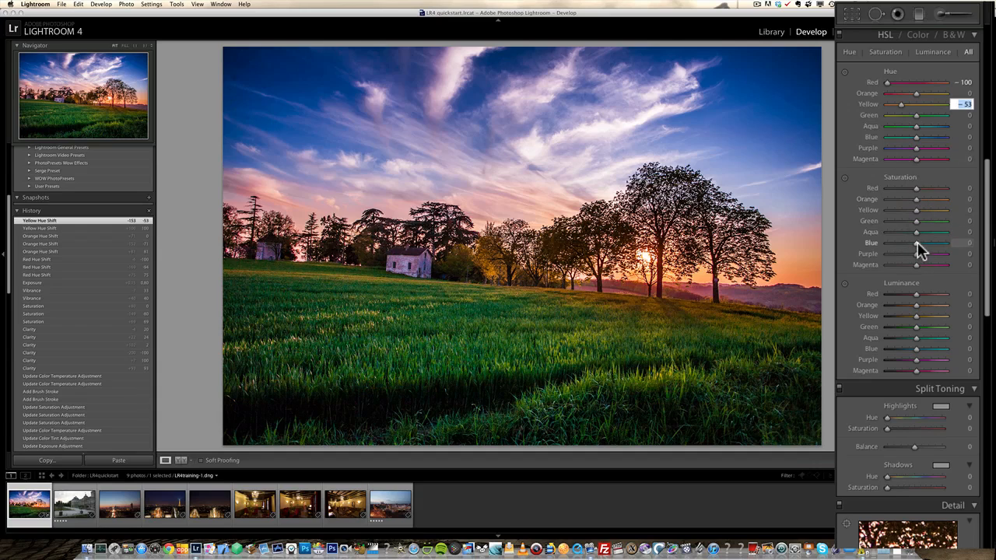
pyautogui.moveTo(917, 243)
pyautogui.mouseDown()
pyautogui.moveTo(935, 243)
pyautogui.moveTo(903, 243)
pyautogui.mouseUp()
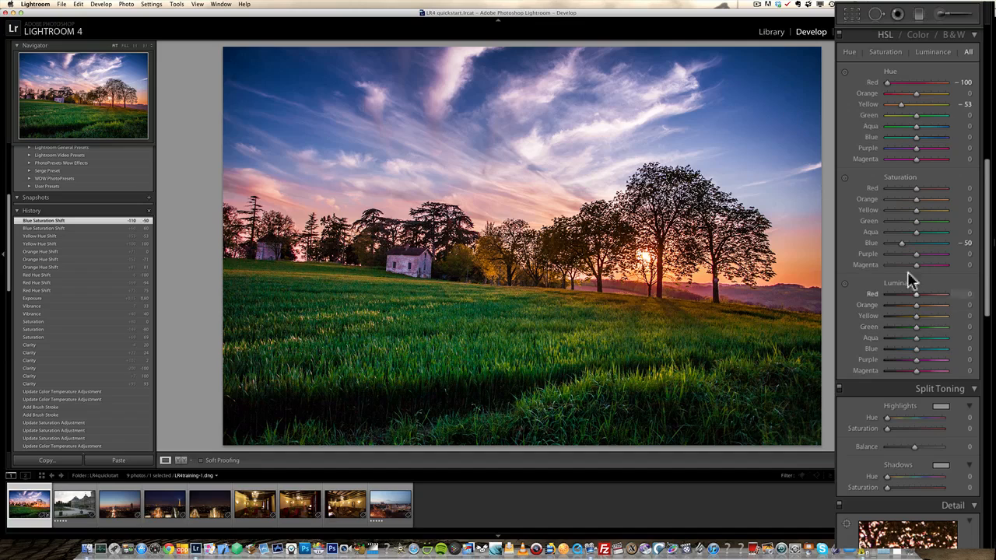
pyautogui.moveTo(908, 245); pyautogui.dragTo(910, 244)
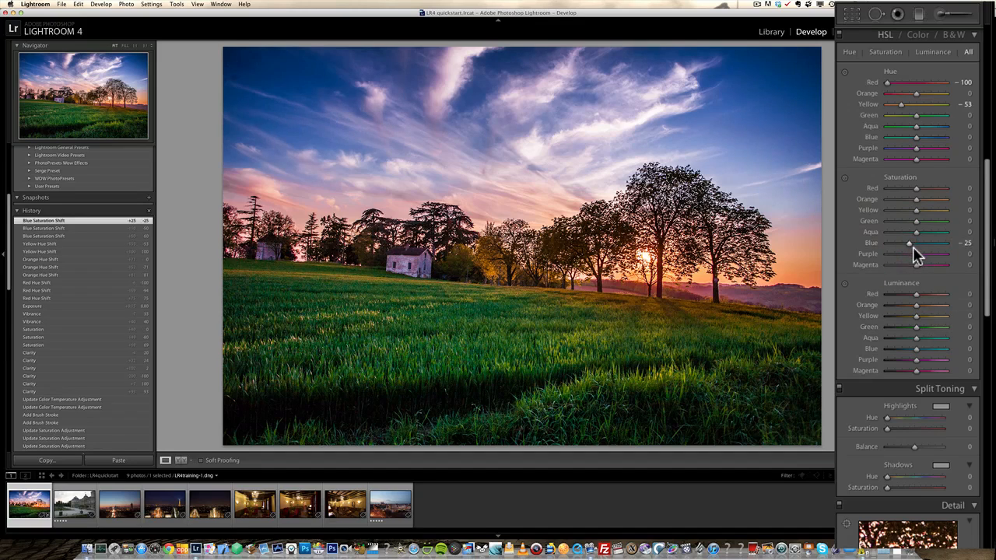
pyautogui.click(913, 246)
pyautogui.moveTo(910, 242); pyautogui.dragTo(905, 251)
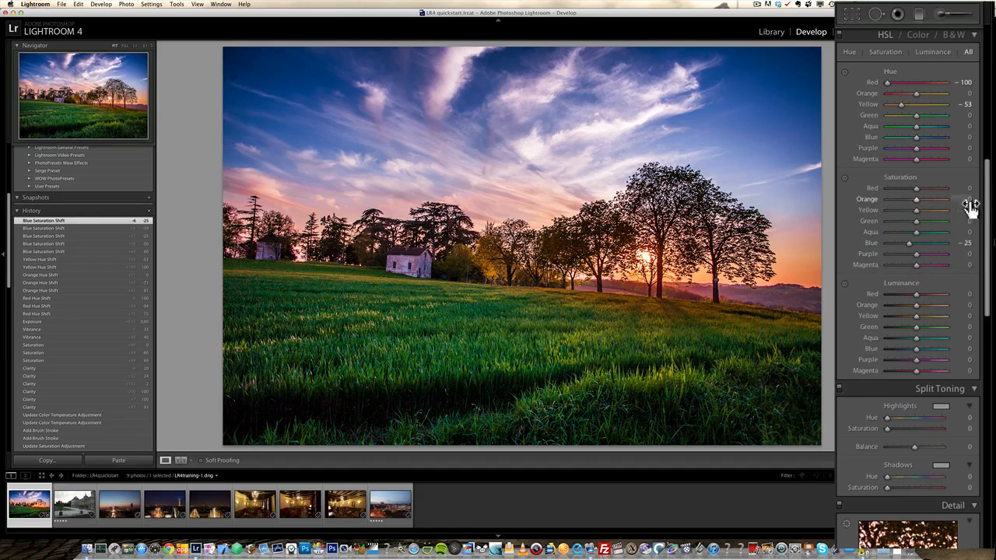
# Raise the HSL Red saturation to +44 and the Orange saturation to +35
pyautogui.moveTo(989, 193); pyautogui.dragTo(986, 219)
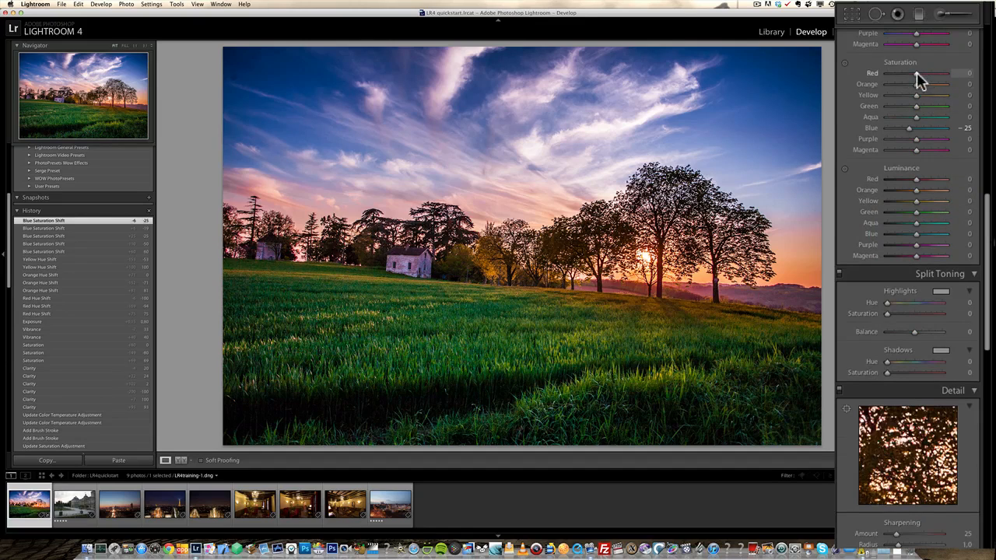
pyautogui.moveTo(916, 73); pyautogui.dragTo(930, 72)
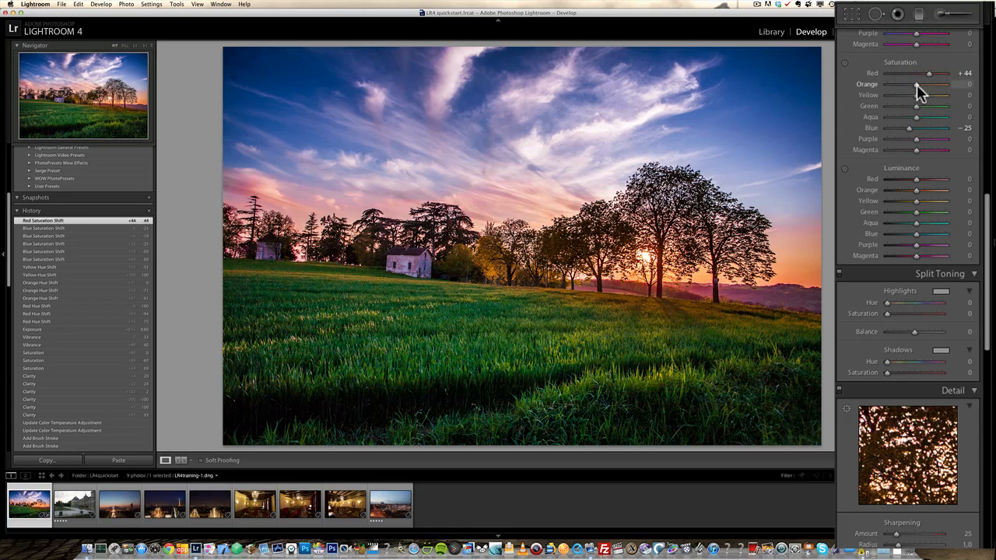
pyautogui.moveTo(927, 85); pyautogui.dragTo(927, 84)
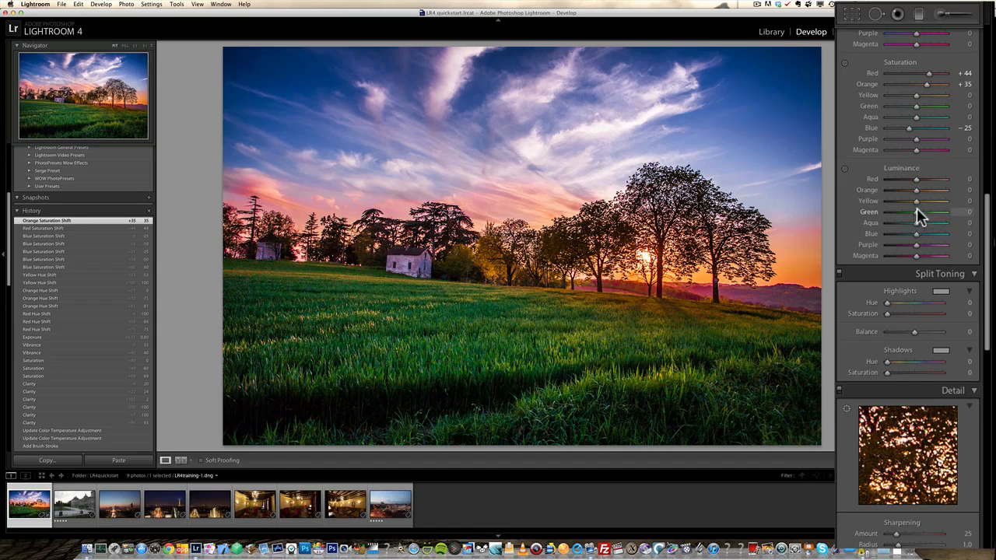
# Try the HSL Green luminance at +67 and −48 for the grass, and settle on +19
pyautogui.moveTo(916, 212); pyautogui.dragTo(937, 211)
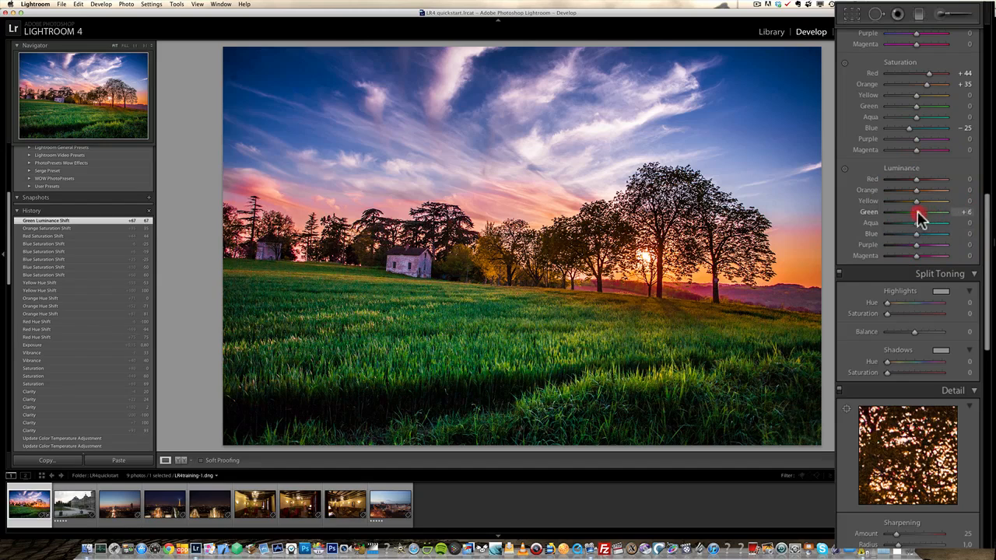
pyautogui.moveTo(918, 218); pyautogui.dragTo(903, 218)
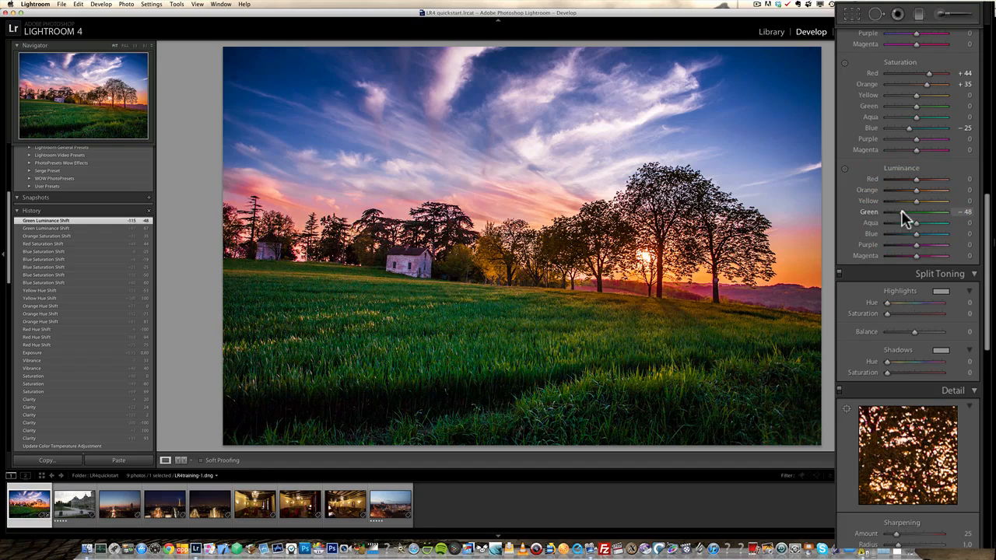
pyautogui.moveTo(901, 213); pyautogui.dragTo(921, 210)
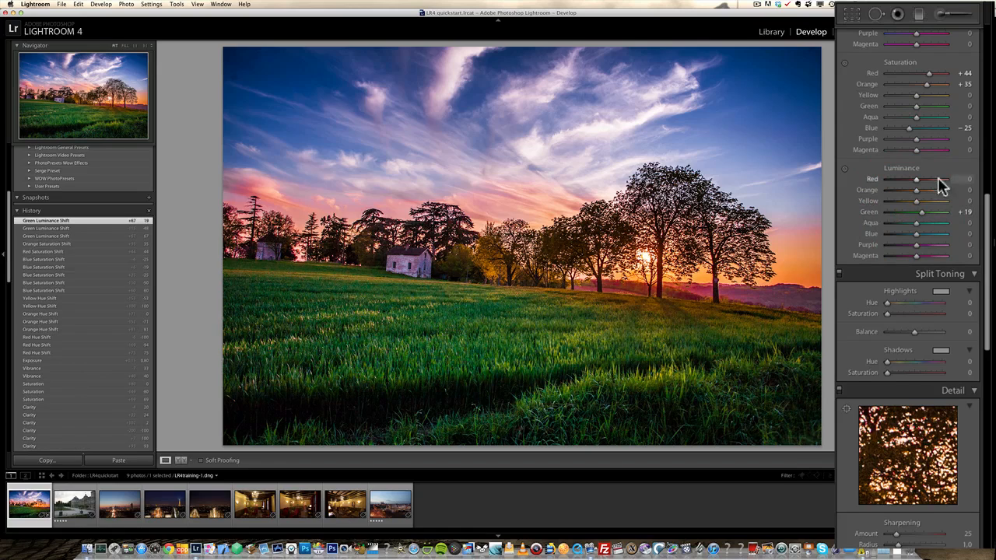
# Reset the HSL Red saturation to 0 and set the Orange saturation to +13
pyautogui.doubleClick(927, 84)
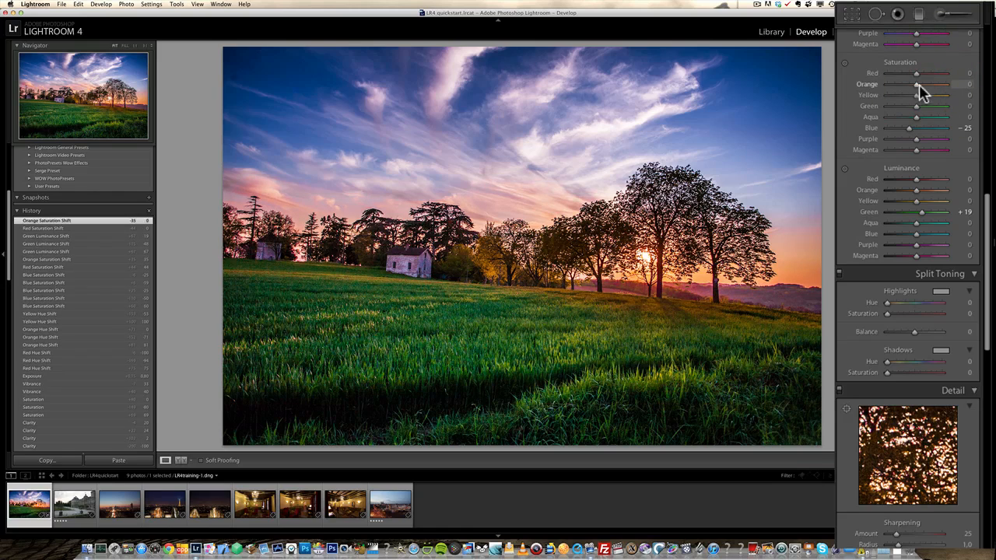
pyautogui.moveTo(917, 84); pyautogui.dragTo(920, 83)
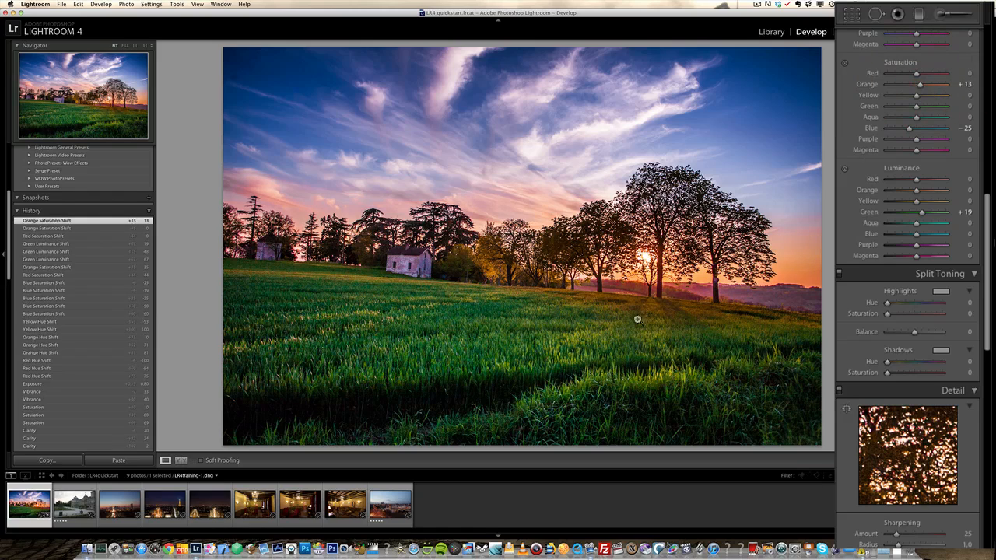
# Turn the HSL color adjustments off and on again to compare the photo without and with them
pyautogui.moveTo(988, 214); pyautogui.dragTo(983, 179)
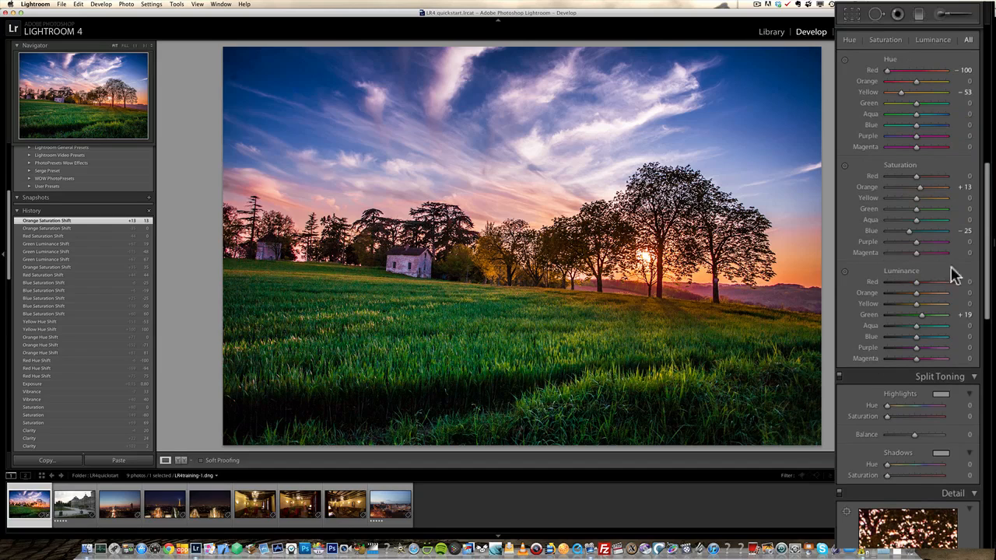
pyautogui.scroll(1, 985, 195)
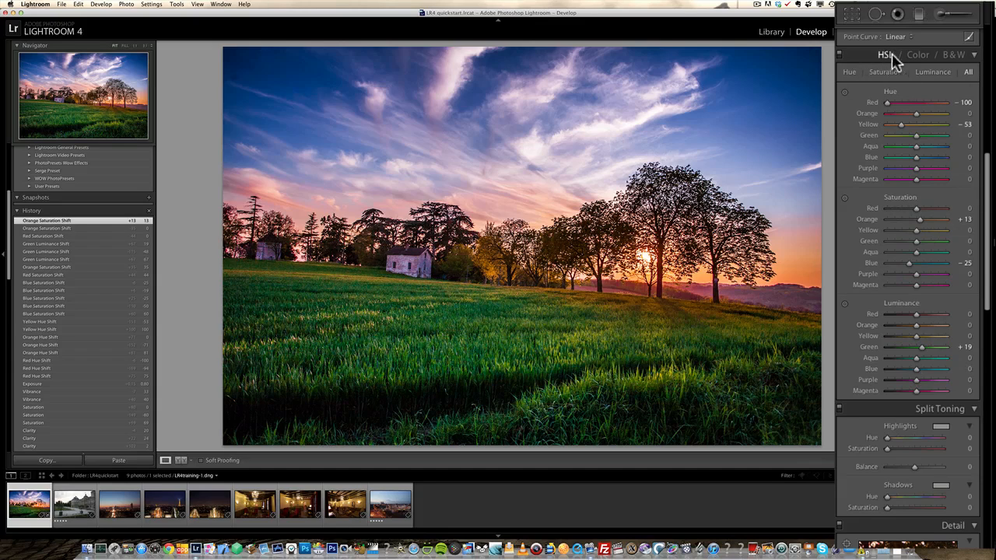
pyautogui.click(840, 55)
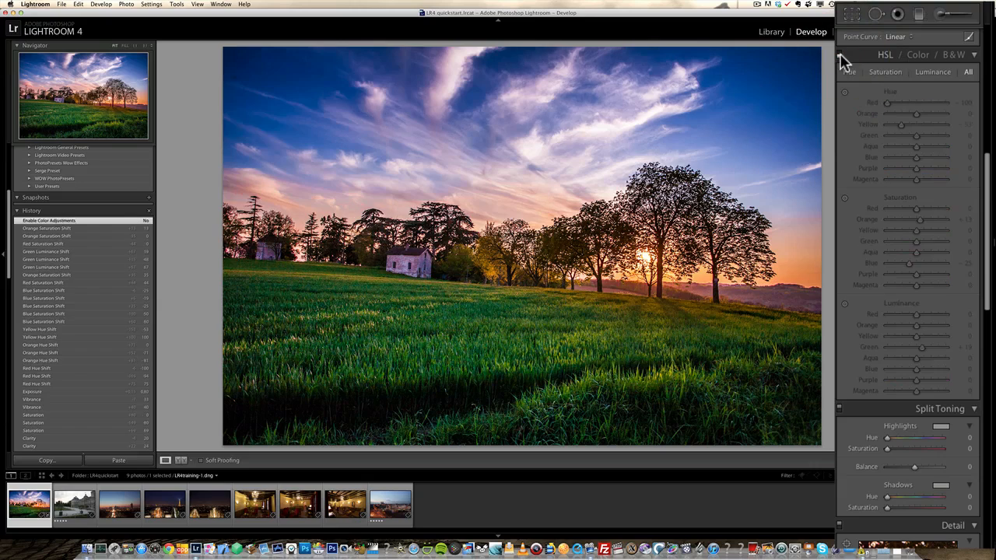
pyautogui.click(839, 55)
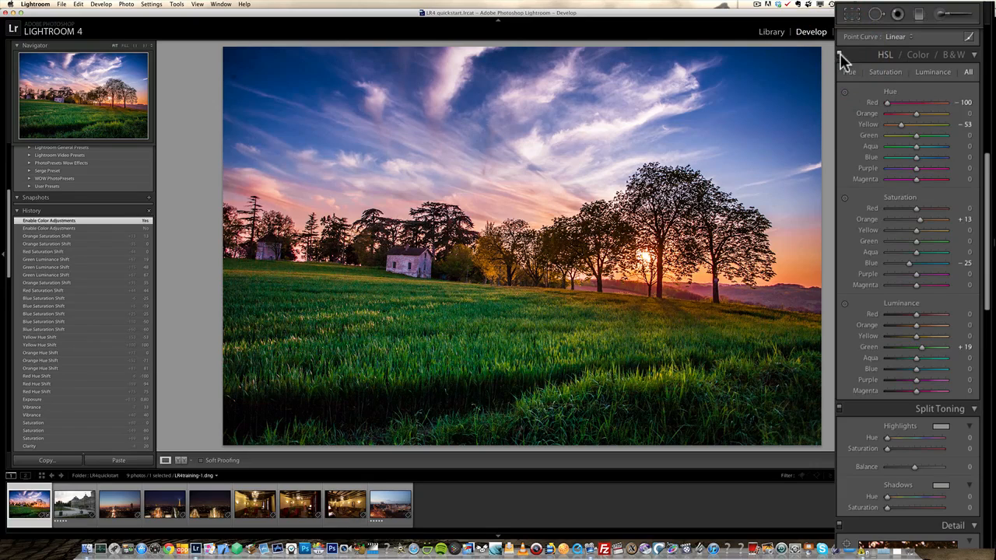
pyautogui.moveTo(986, 160)
pyautogui.mouseDown()
pyautogui.moveTo(989, 214)
pyautogui.moveTo(988, 121)
pyautogui.moveTo(987, 148)
pyautogui.mouseUp()
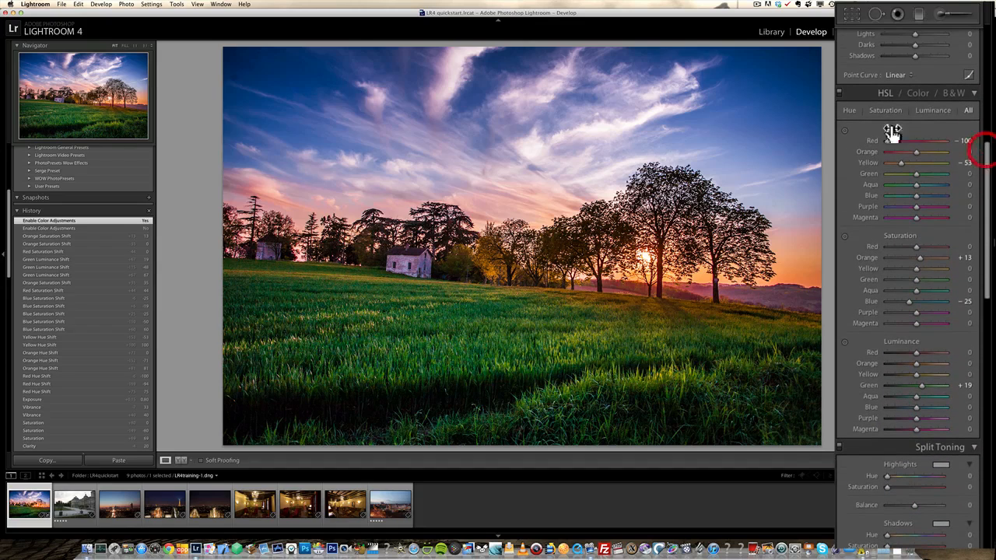
# Use the targeted Saturation adjustment on the sky and grass to set Blue to −51, Aqua to −1, Green to +22 and Yellow to +2
pyautogui.click(844, 237)
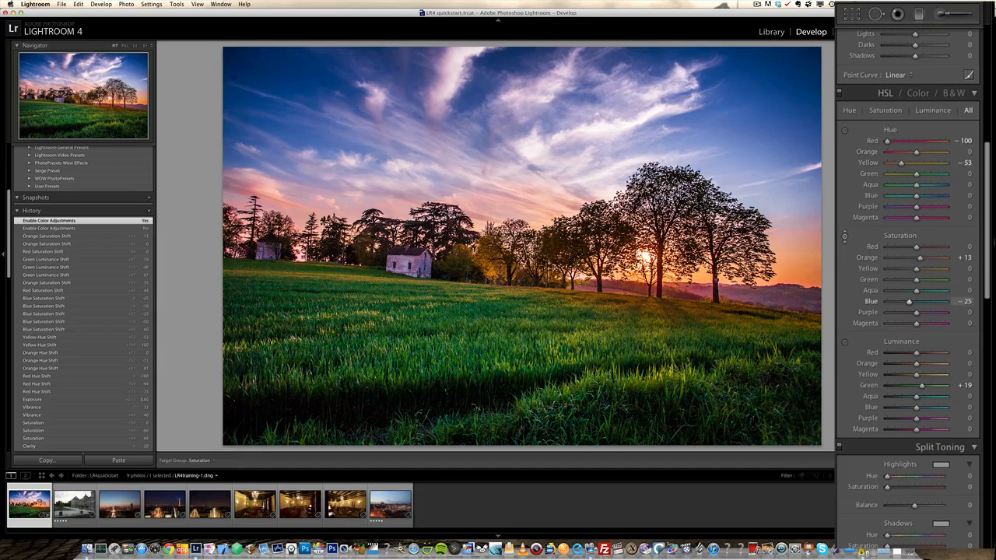
pyautogui.press('Up')
pyautogui.press('Up')
pyautogui.press('Up')
pyautogui.press('Up')
pyautogui.press('Up')
pyautogui.press('Up')
pyautogui.press('Up')
pyautogui.press('Up')
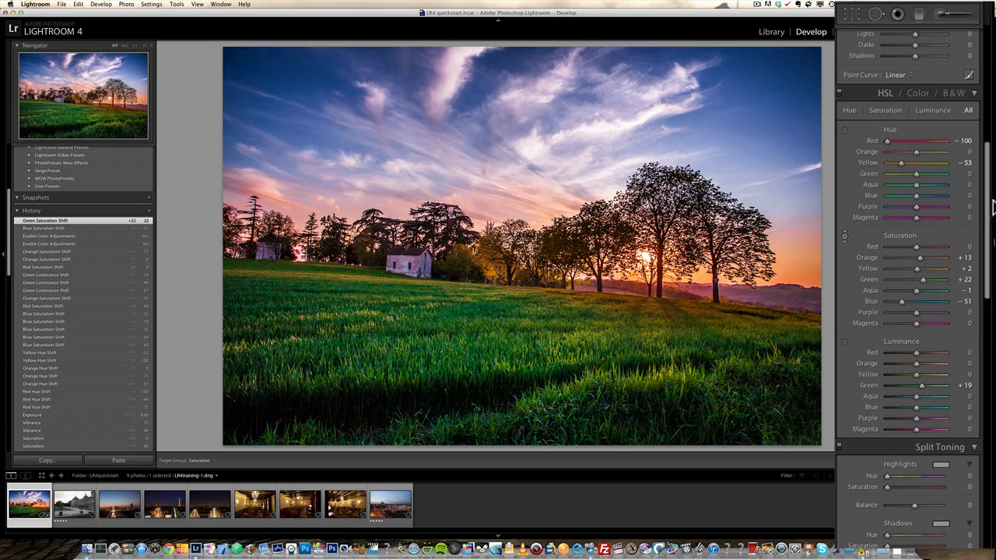
# Set the Luminance noise reduction to 28 while viewing the house and trees at full size
pyautogui.moveTo(987, 203); pyautogui.dragTo(986, 203)
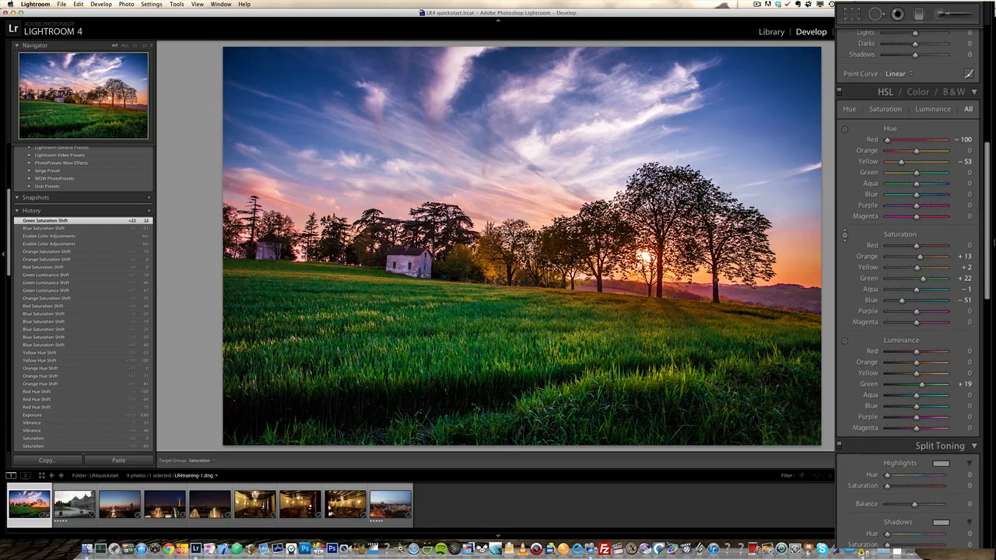
pyautogui.moveTo(990, 261); pyautogui.dragTo(992, 329)
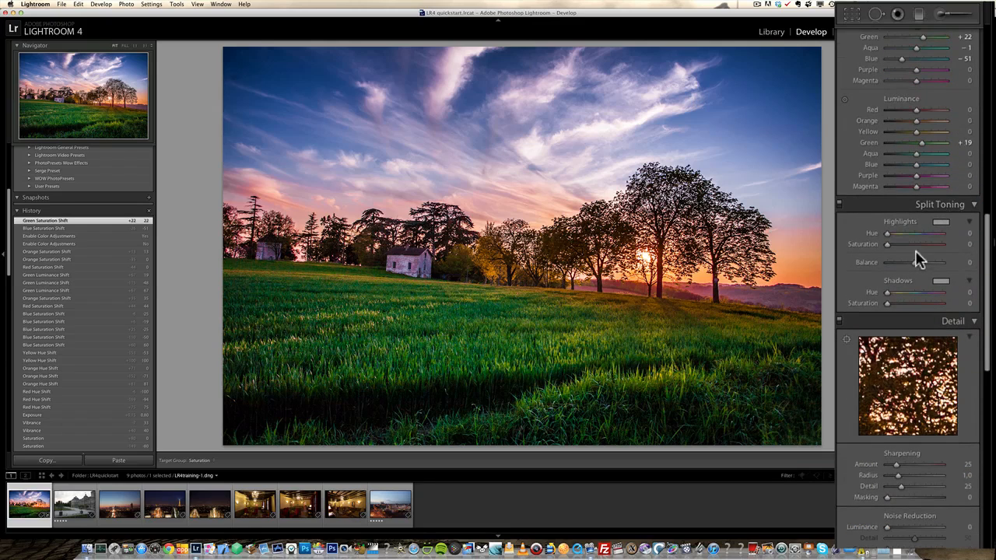
pyautogui.moveTo(985, 276)
pyautogui.mouseDown()
pyautogui.moveTo(987, 340)
pyautogui.moveTo(988, 280)
pyautogui.mouseUp()
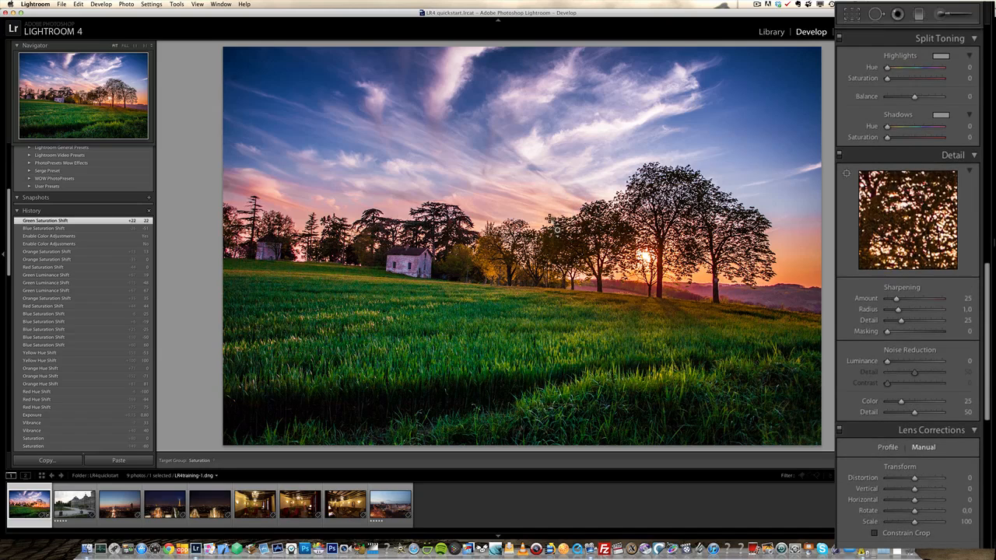
pyautogui.click(449, 256)
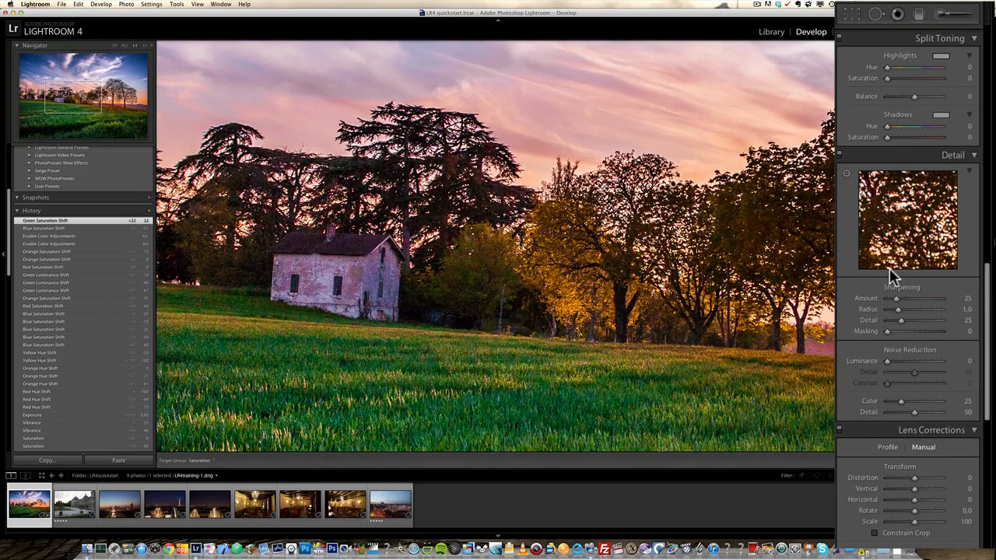
pyautogui.click(973, 286)
pyautogui.moveTo(888, 361); pyautogui.dragTo(906, 368)
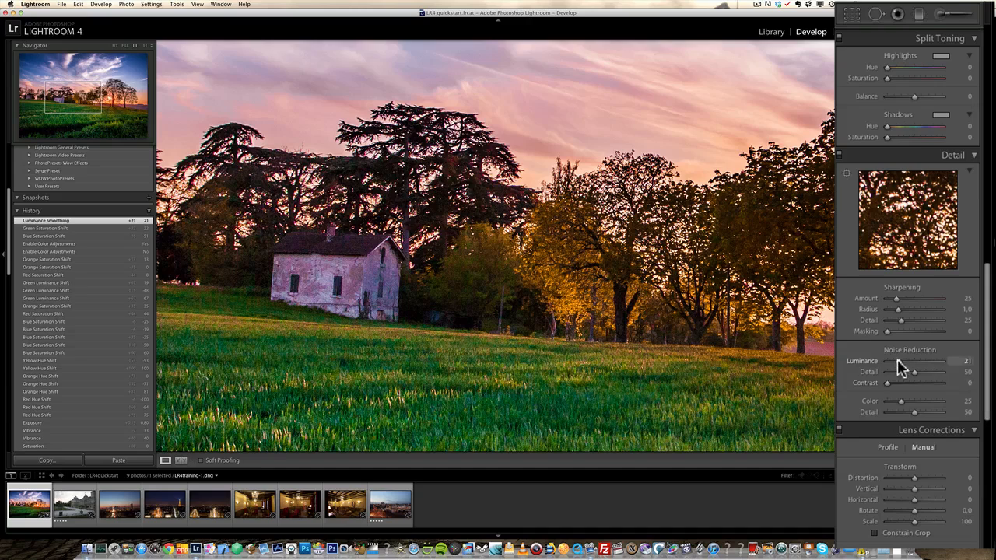
pyautogui.moveTo(898, 366); pyautogui.dragTo(905, 369)
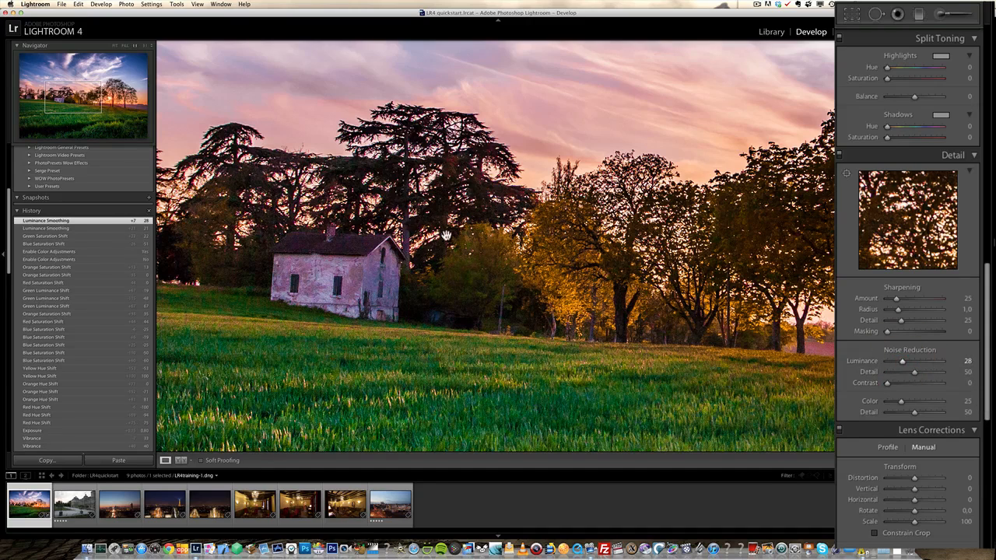
# Examine the dark foreground grass up close for noise, and return to the full view of the photo
pyautogui.click(358, 343)
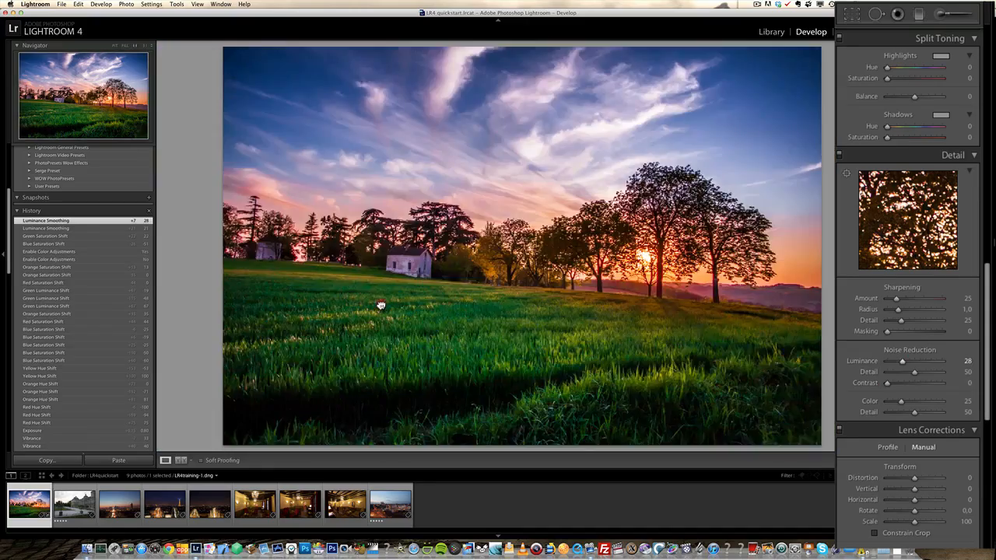
pyautogui.click(382, 303)
pyautogui.click(358, 371)
pyautogui.click(363, 361)
pyautogui.moveTo(379, 300); pyautogui.dragTo(417, 217)
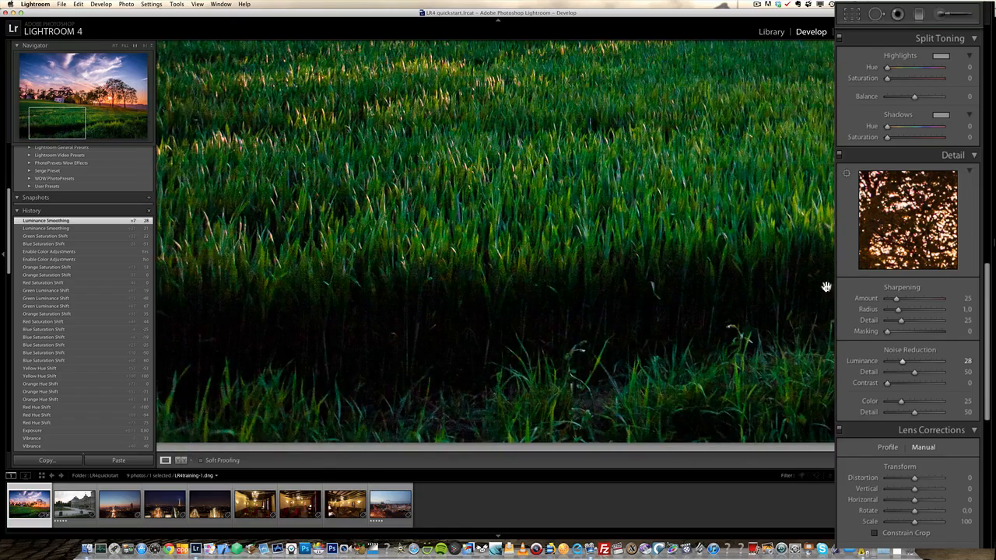
pyautogui.moveTo(826, 287); pyautogui.dragTo(615, 196)
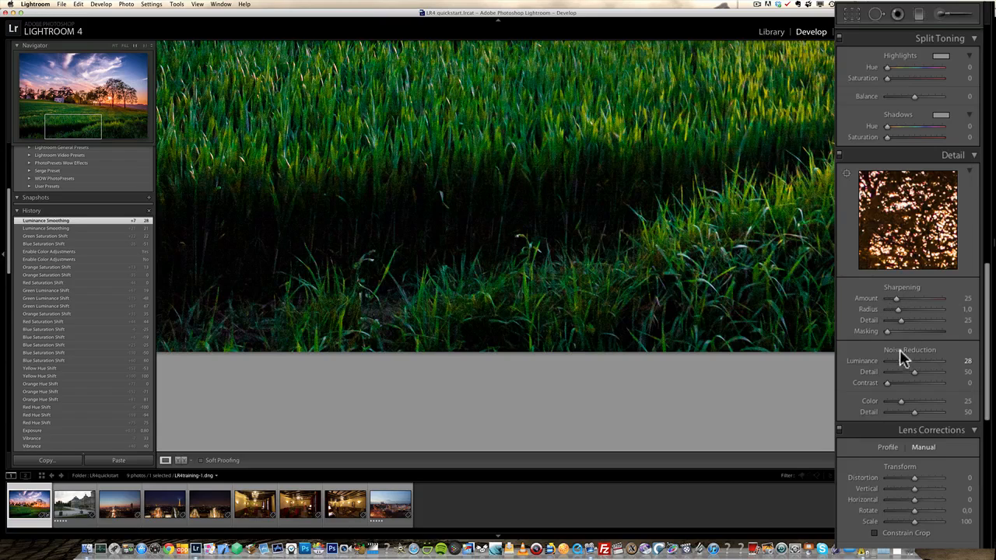
pyautogui.click(551, 174)
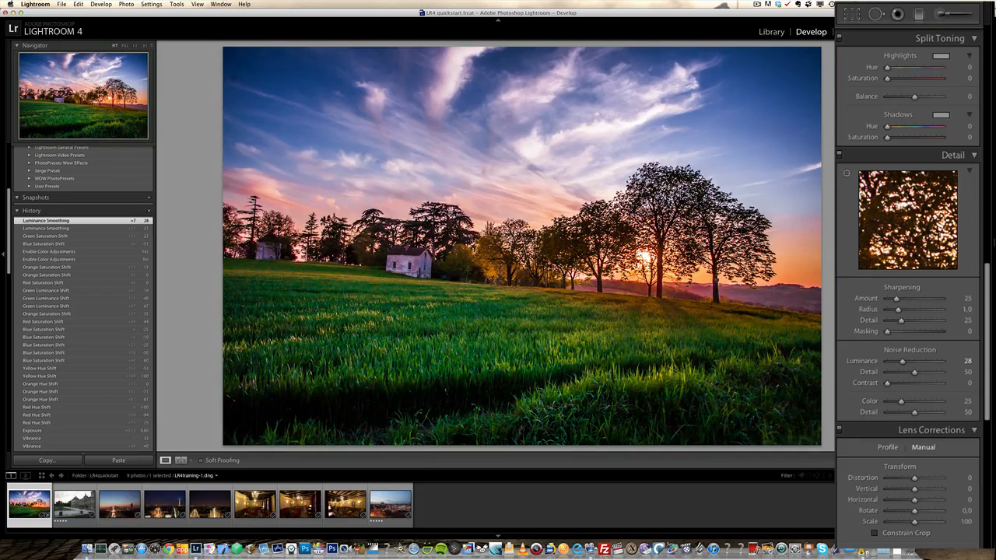
# Try the Sharpening Amount at 60 and 0 on the zoomed-in trees, and settle on 68
pyautogui.moveTo(986, 272); pyautogui.dragTo(987, 285)
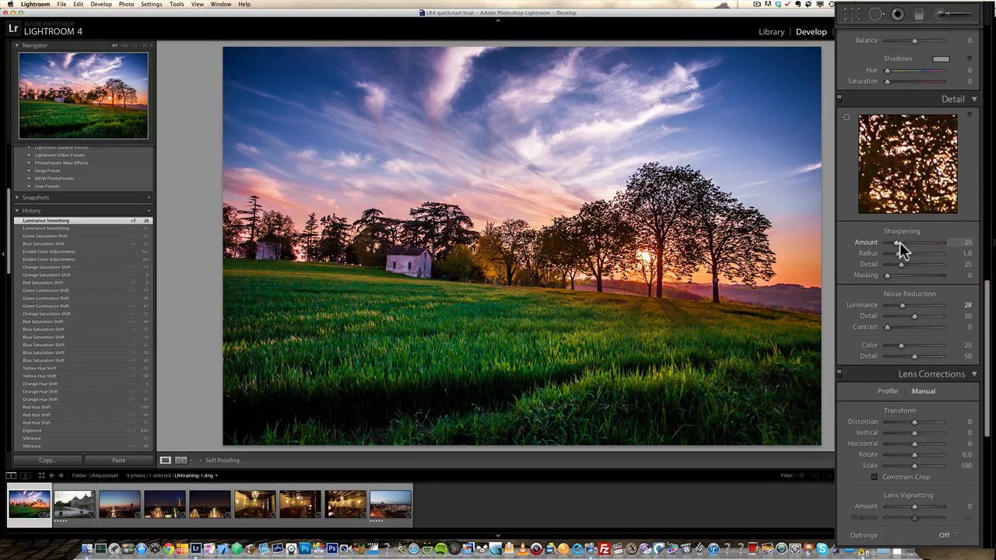
pyautogui.moveTo(897, 242); pyautogui.dragTo(909, 242)
pyautogui.click(537, 284)
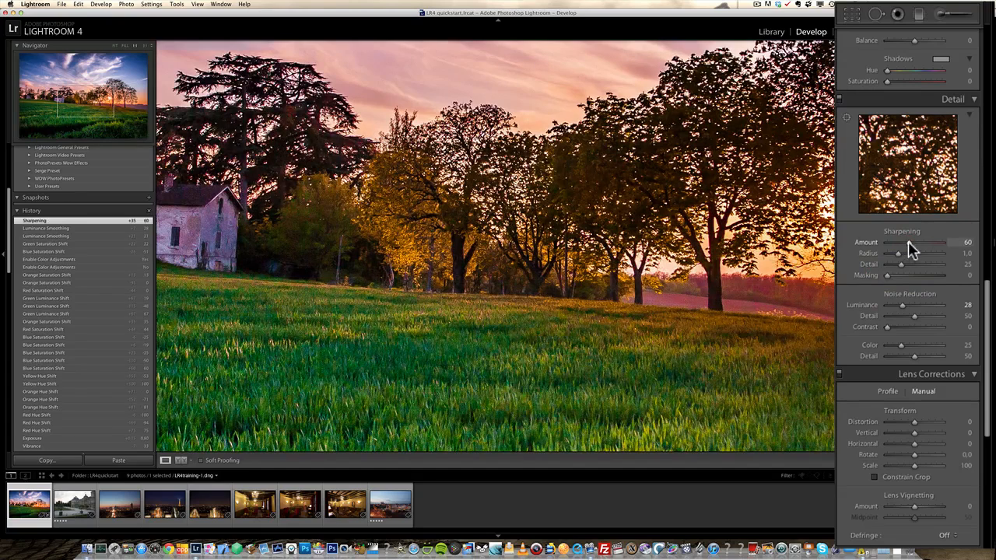
pyautogui.moveTo(908, 241)
pyautogui.mouseDown()
pyautogui.moveTo(864, 233)
pyautogui.moveTo(911, 249)
pyautogui.mouseUp()
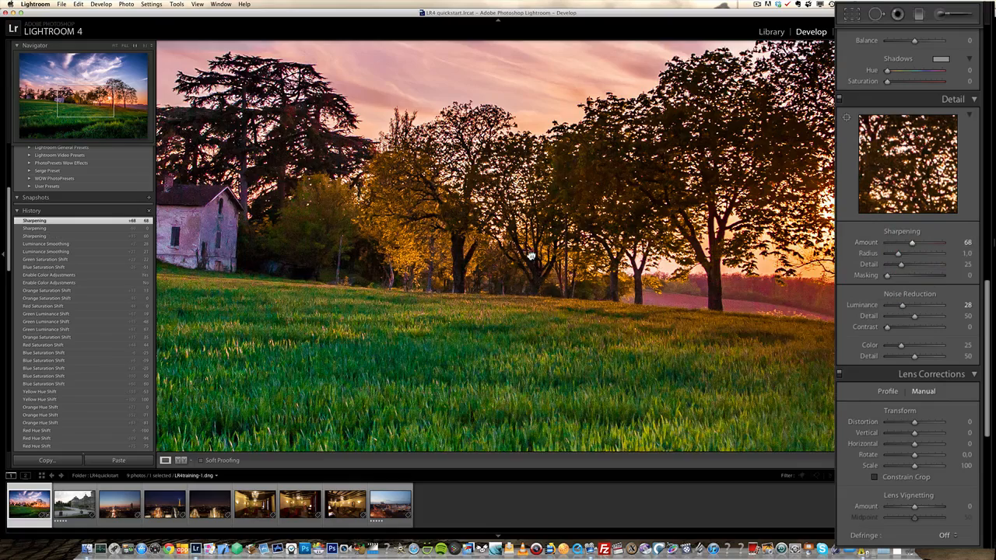
pyautogui.click(529, 255)
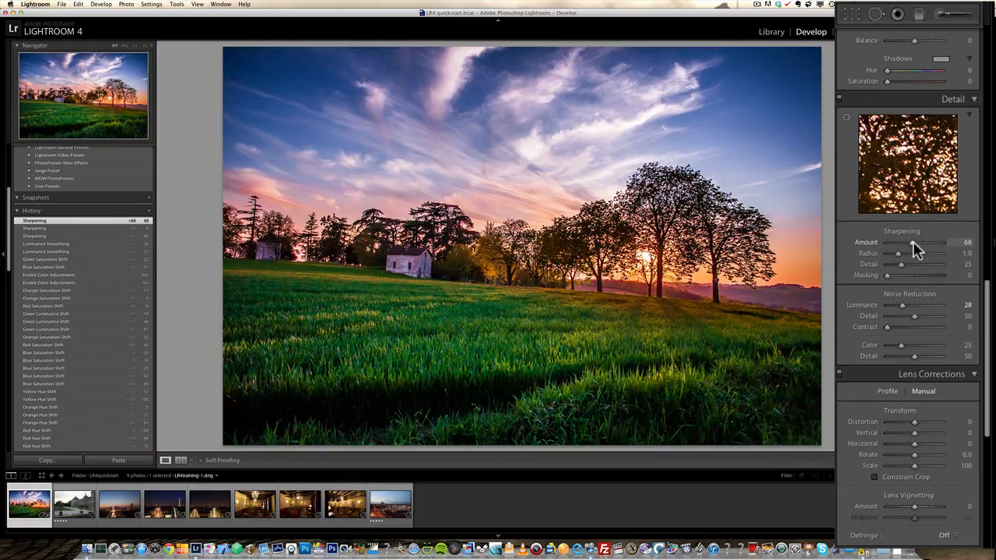
# Enable the lens profile corrections with the Canon EF 17-40mm profile
pyautogui.moveTo(986, 285); pyautogui.dragTo(984, 311)
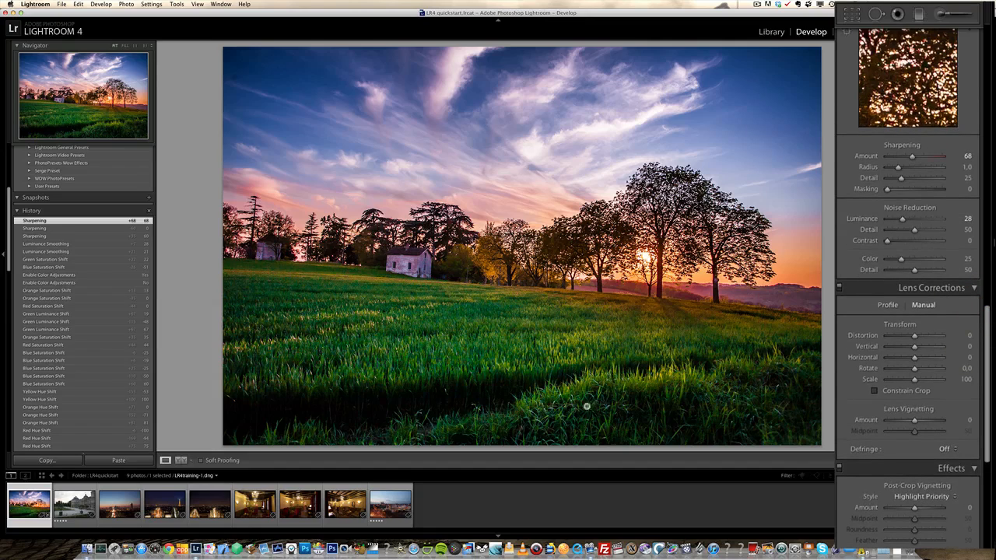
pyautogui.moveTo(990, 314); pyautogui.dragTo(991, 334)
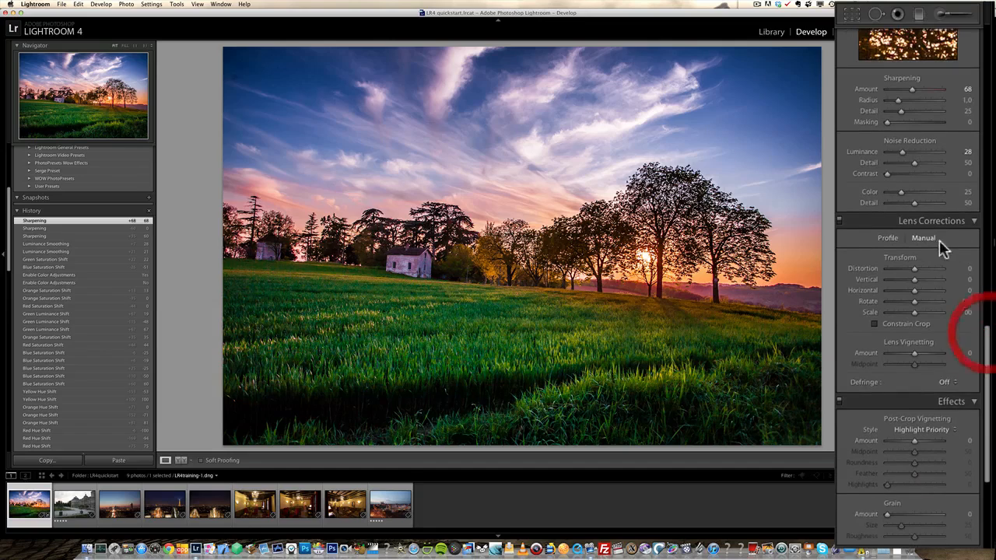
pyautogui.click(887, 238)
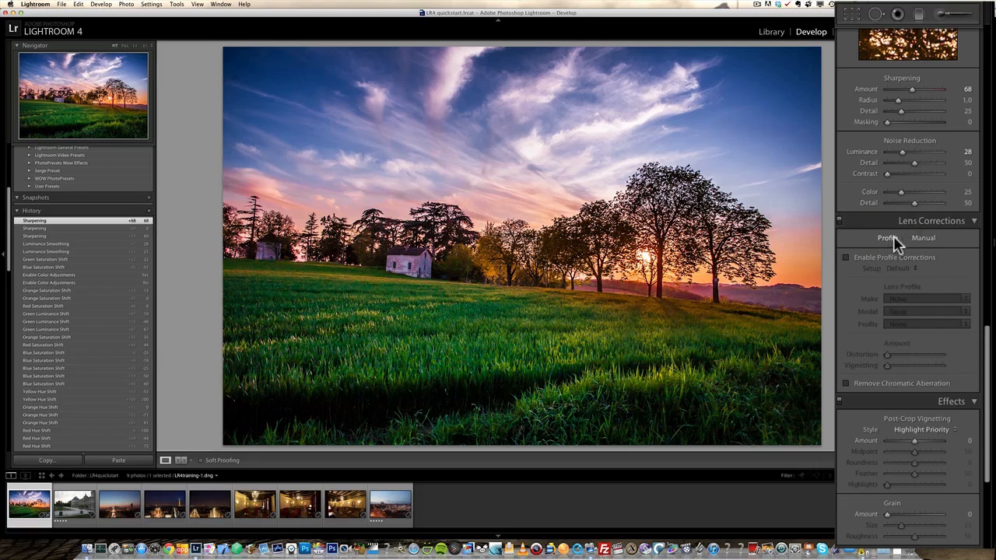
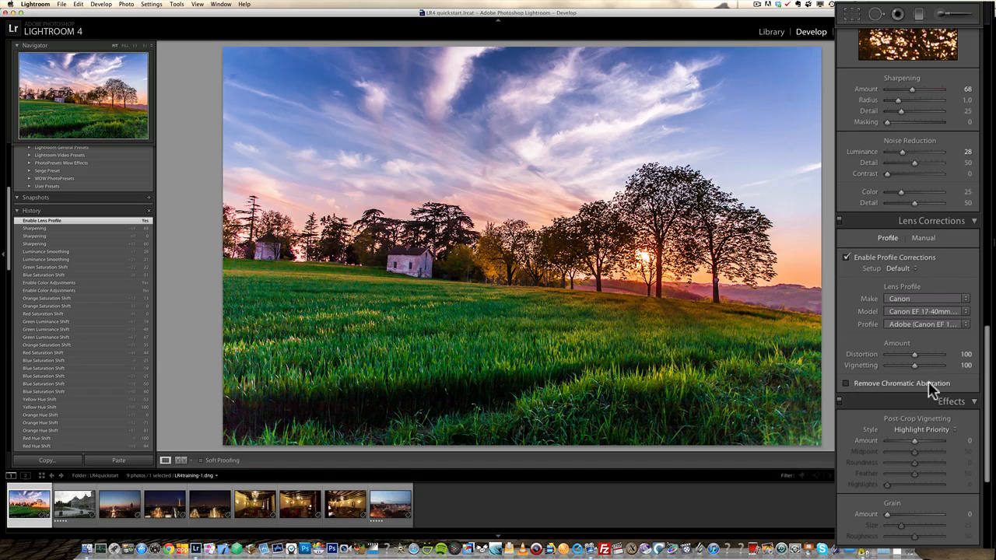
# Remove the chromatic aberration, comparing the zoomed-in trees at the sunset with and without it, and leave the correction enabled
pyautogui.click(659, 276)
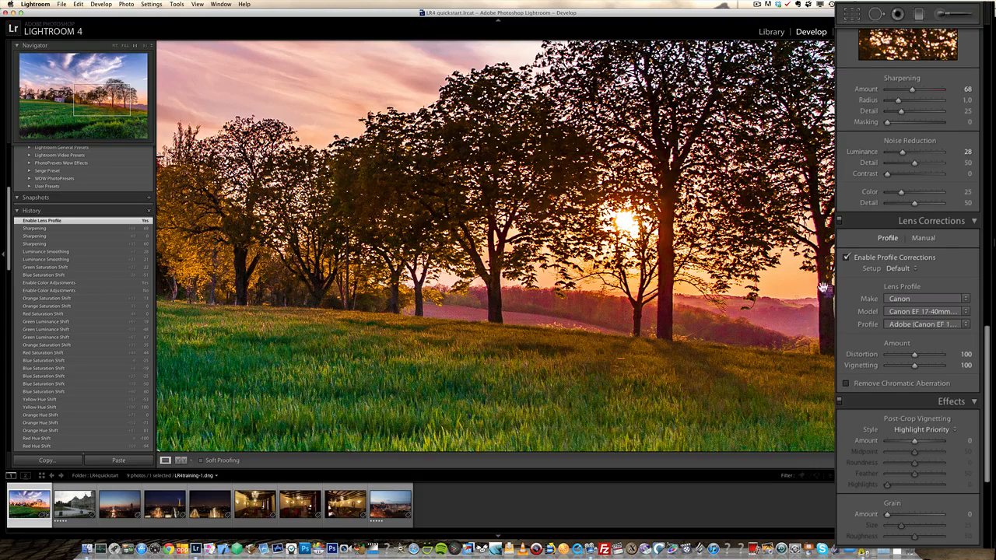
pyautogui.click(865, 384)
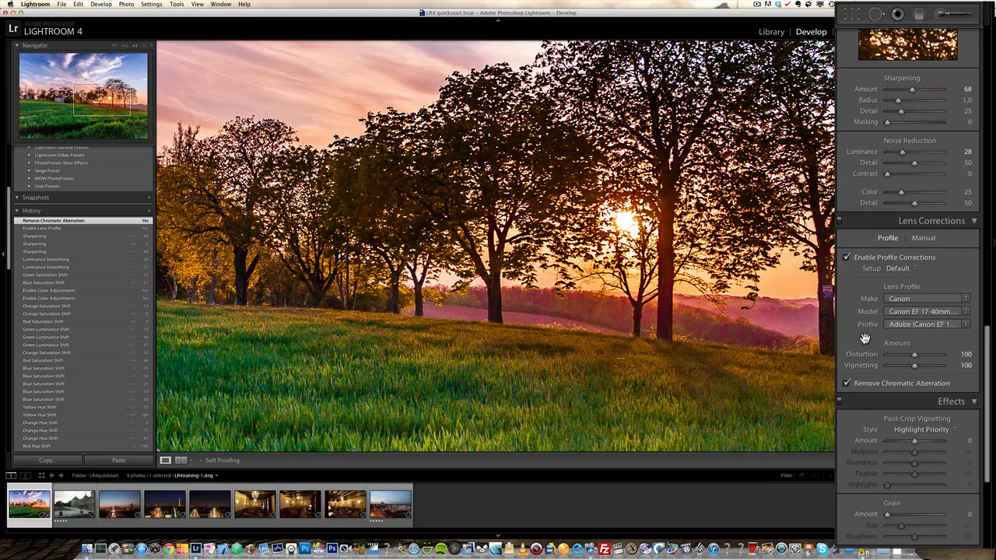
pyautogui.click(847, 385)
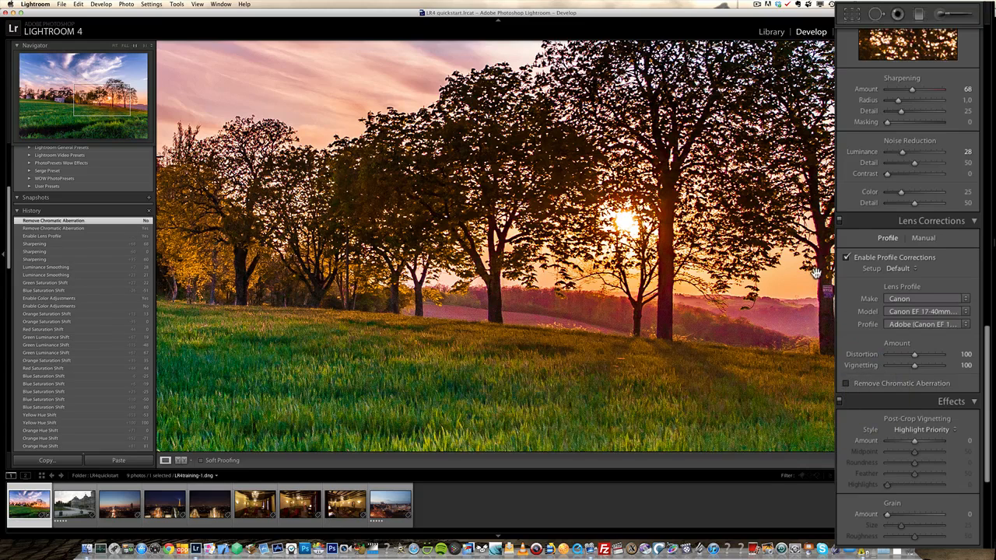
pyautogui.click(846, 384)
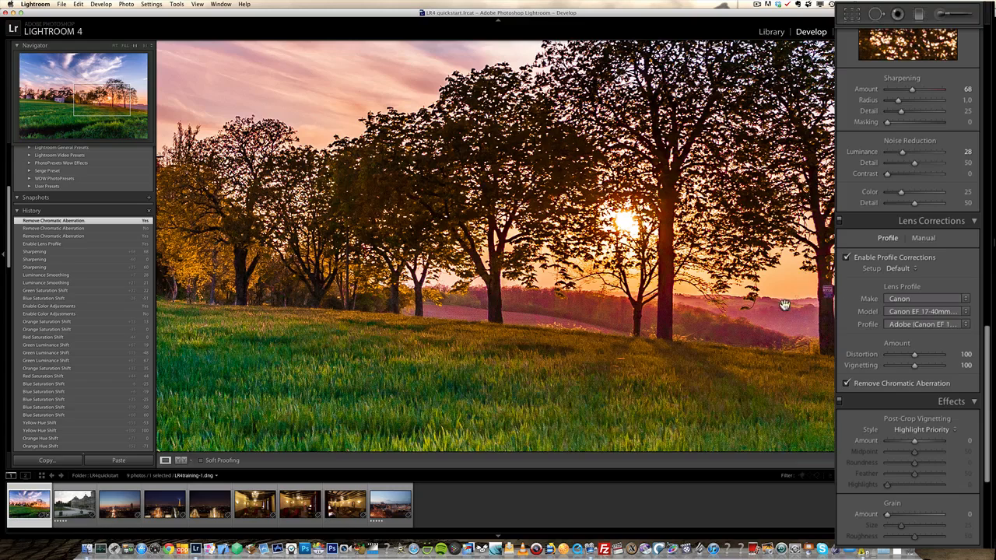
pyautogui.click(746, 270)
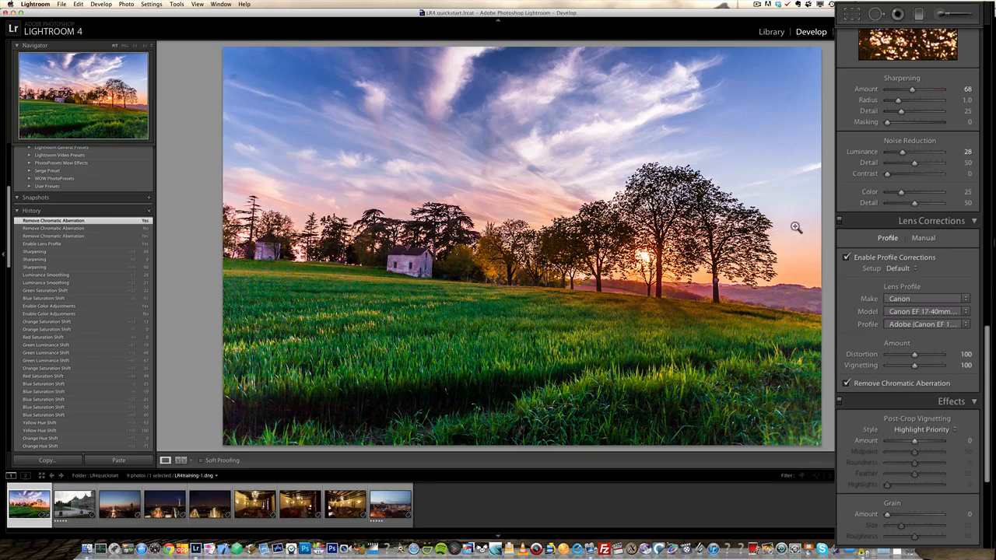
# Darken the photo's corners with a Post-Crop Vignetting Amount of −18
pyautogui.scroll(-4, 985, 368)
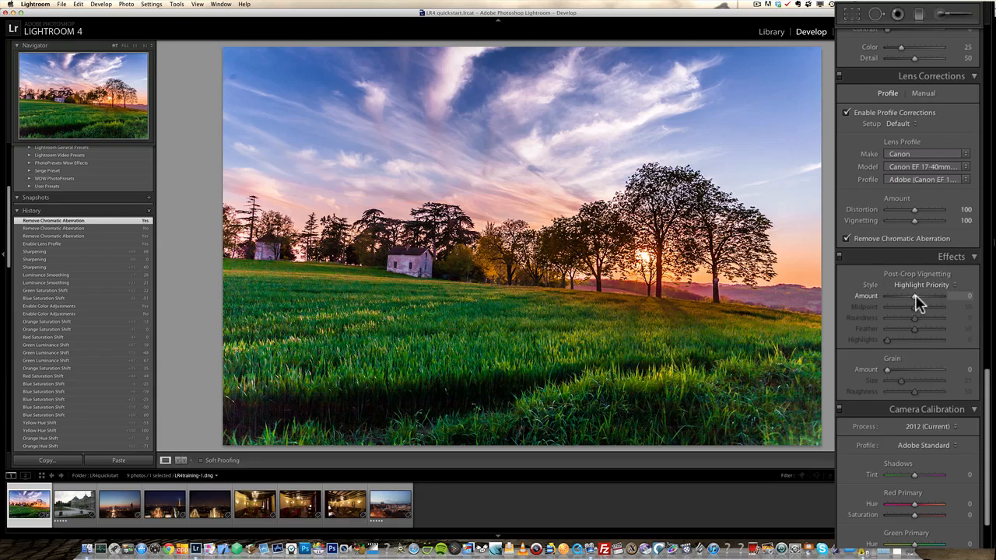
pyautogui.moveTo(915, 296); pyautogui.dragTo(908, 301)
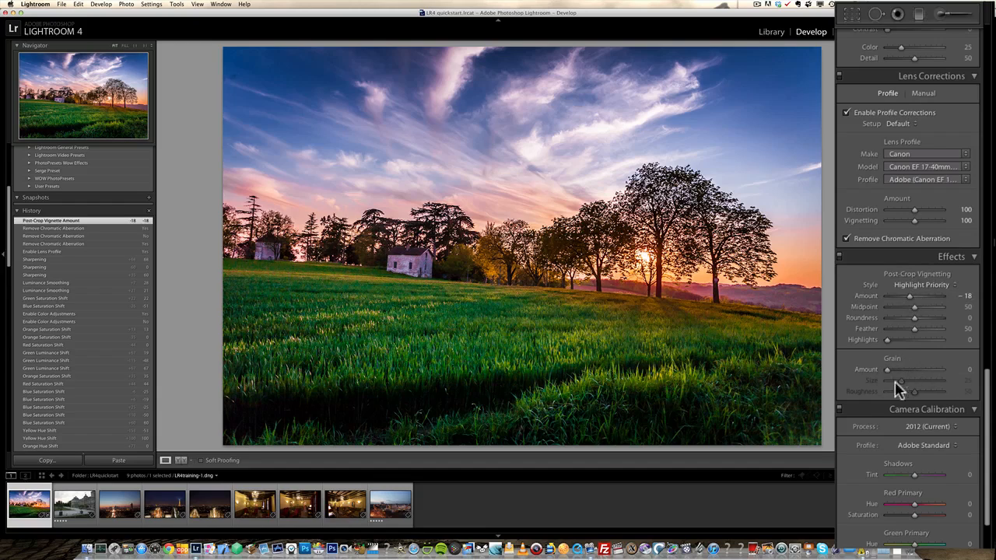
# Try the camera calibration profiles ACR 4.4, Camera Landscape, Camera Faithful and Camera Neutral on the photo in turn
pyautogui.moveTo(988, 379); pyautogui.dragTo(982, 421)
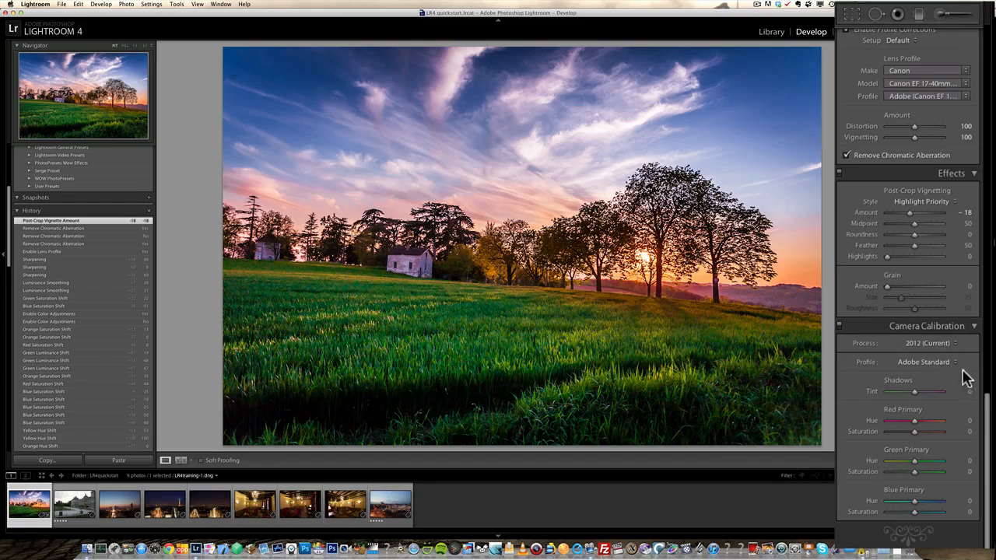
pyautogui.click(922, 360)
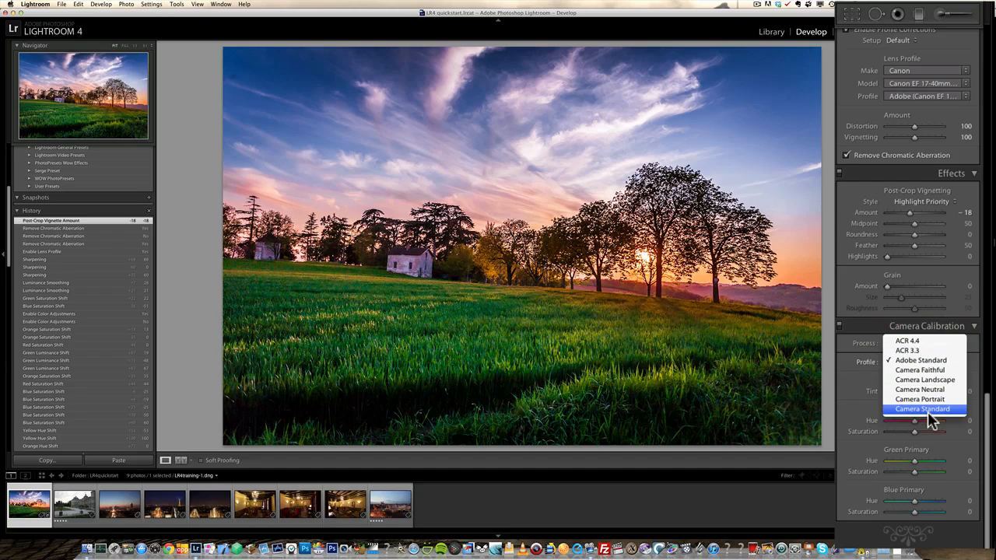
pyautogui.click(925, 342)
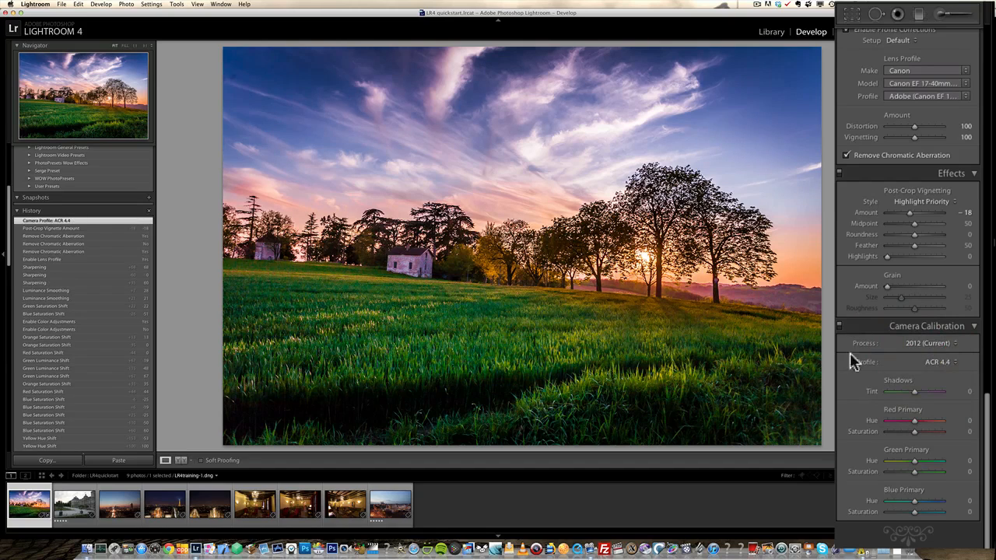
pyautogui.click(939, 362)
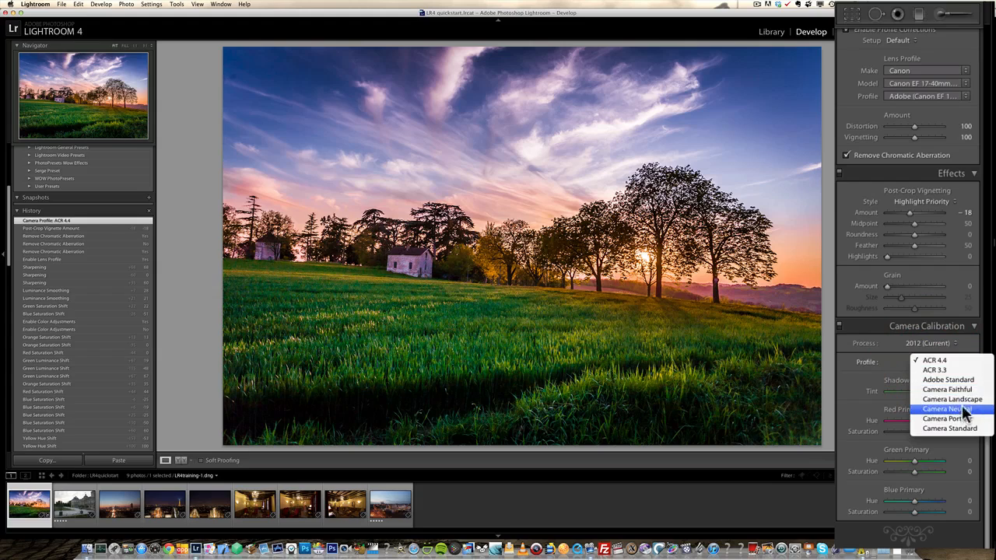
pyautogui.click(960, 400)
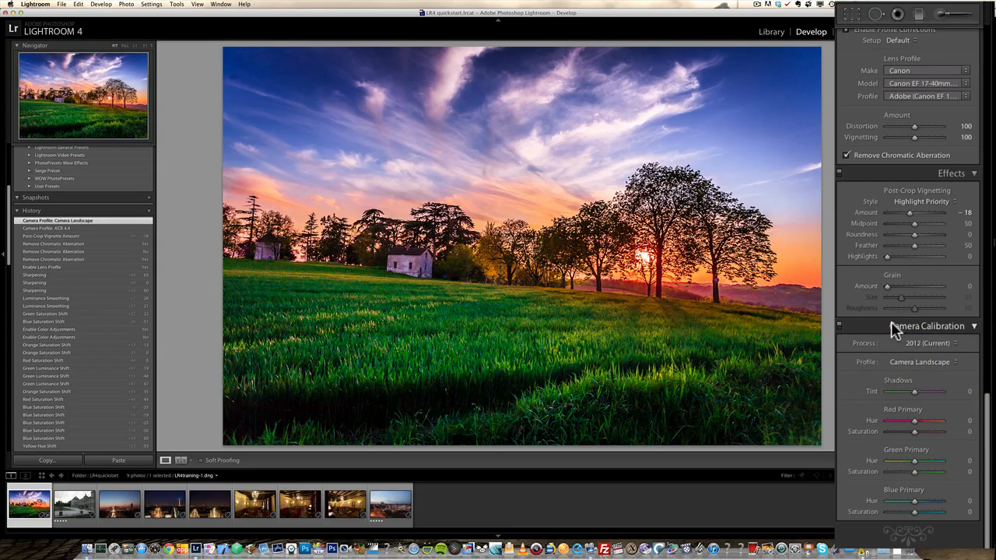
pyautogui.click(935, 362)
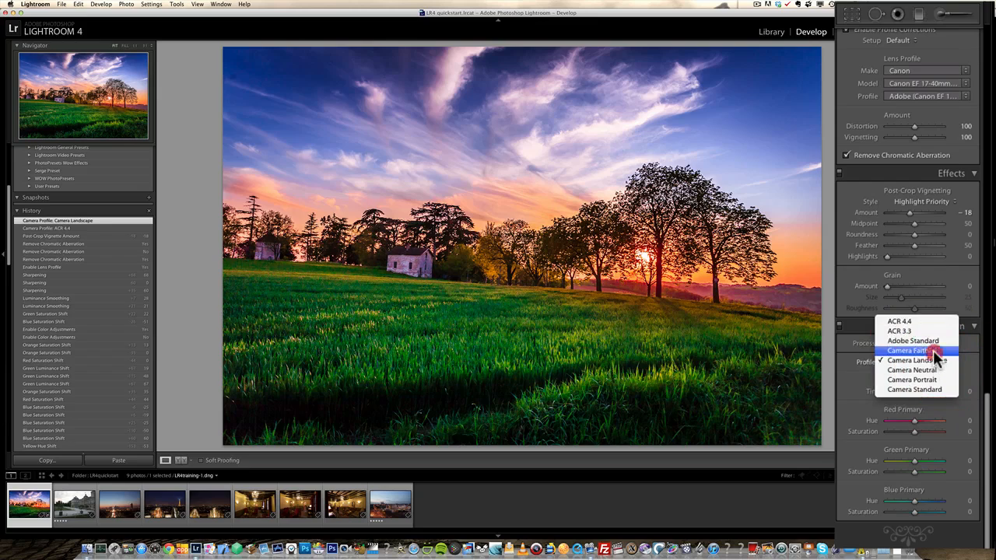
pyautogui.click(933, 350)
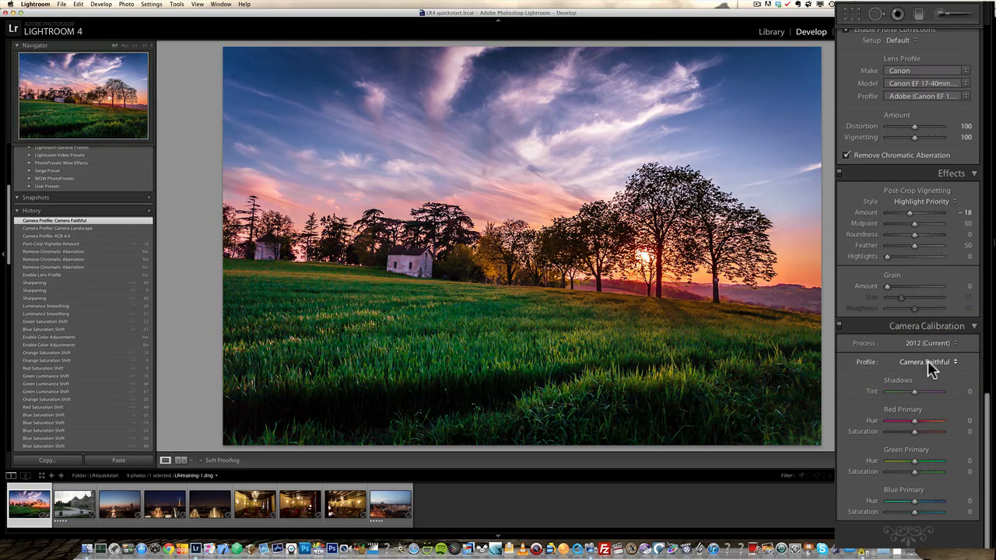
pyautogui.click(927, 361)
pyautogui.click(933, 378)
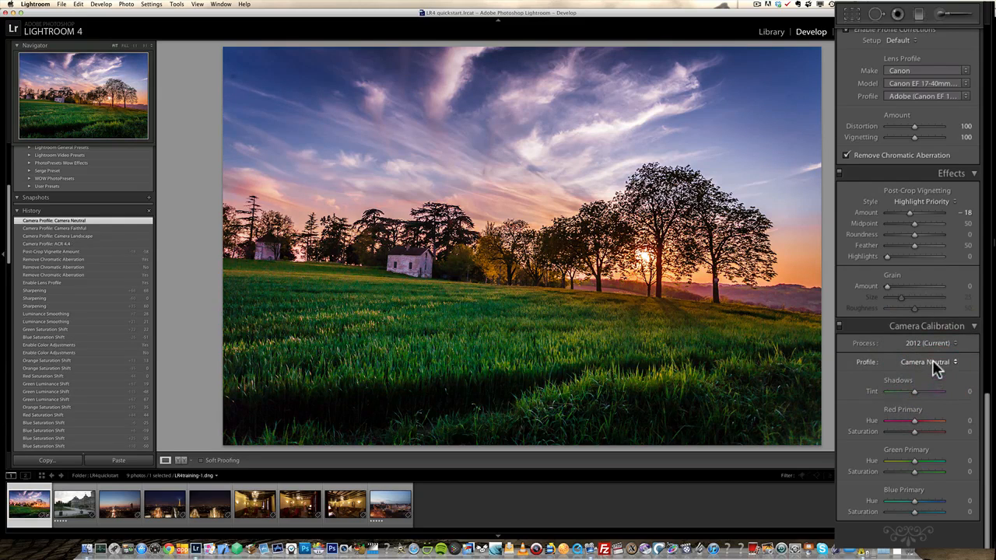
# Try the Camera Portrait and Camera Standard calibration profiles on the photo
pyautogui.click(932, 361)
pyautogui.click(937, 372)
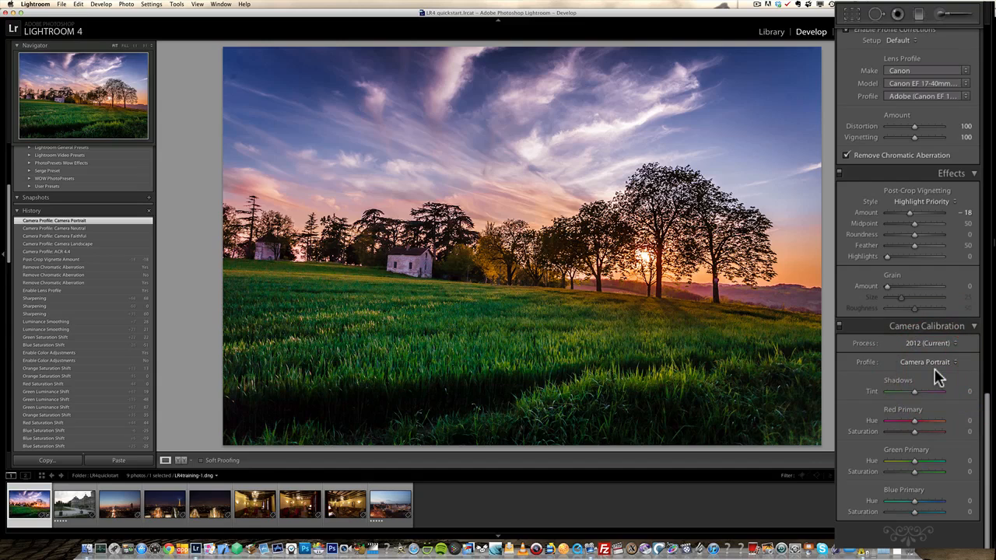
pyautogui.click(935, 361)
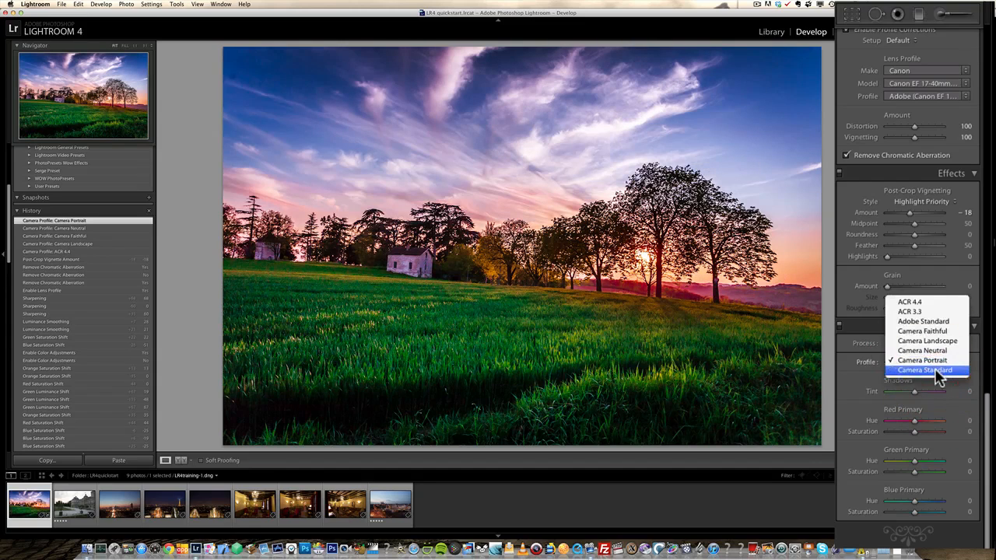
pyautogui.click(935, 367)
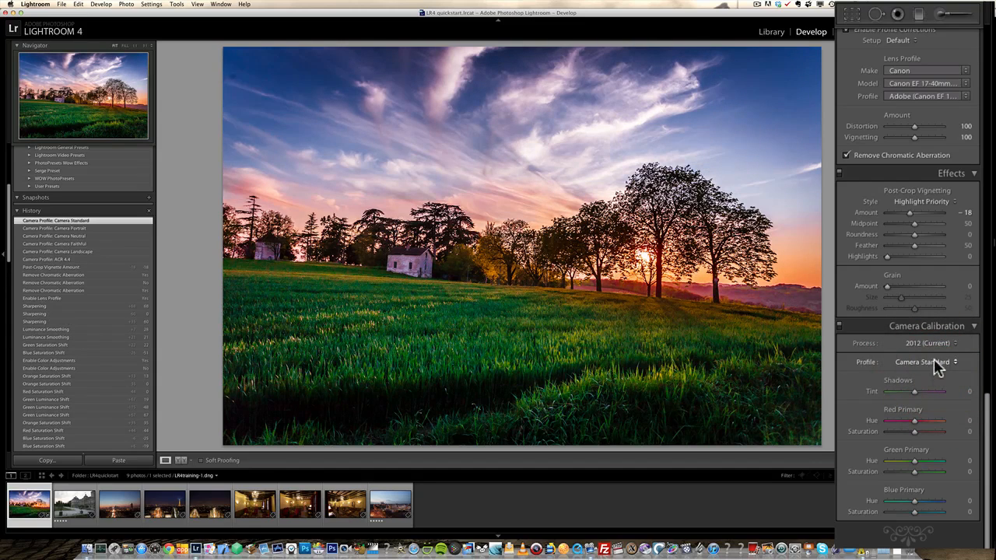
# Set the camera calibration profile to Camera Landscape, comparing it with Adobe Standard
pyautogui.click(936, 362)
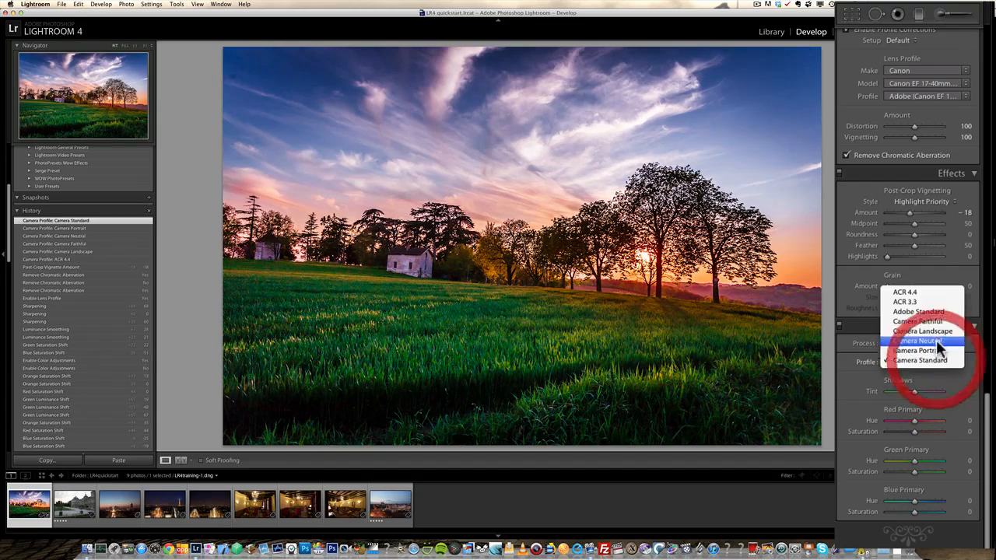
pyautogui.click(940, 334)
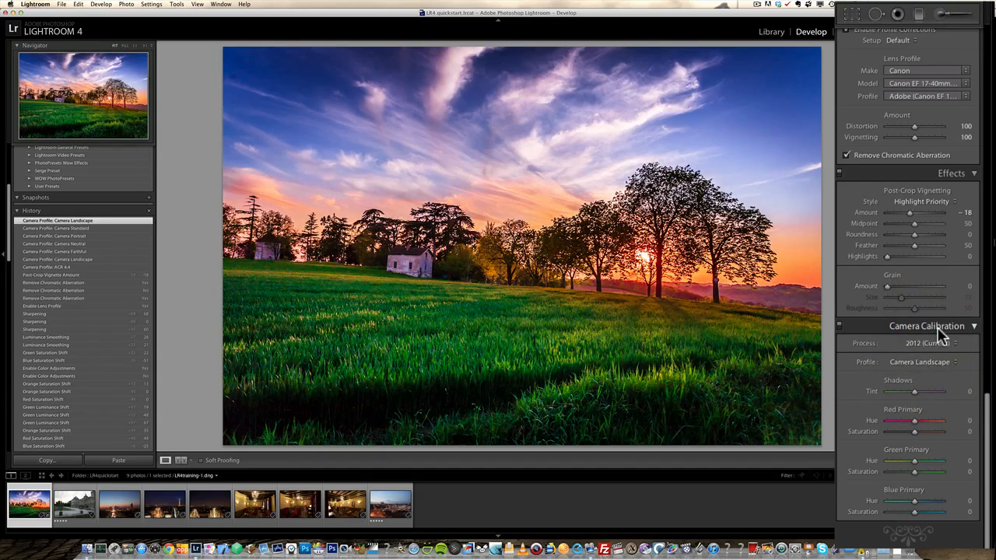
pyautogui.click(935, 361)
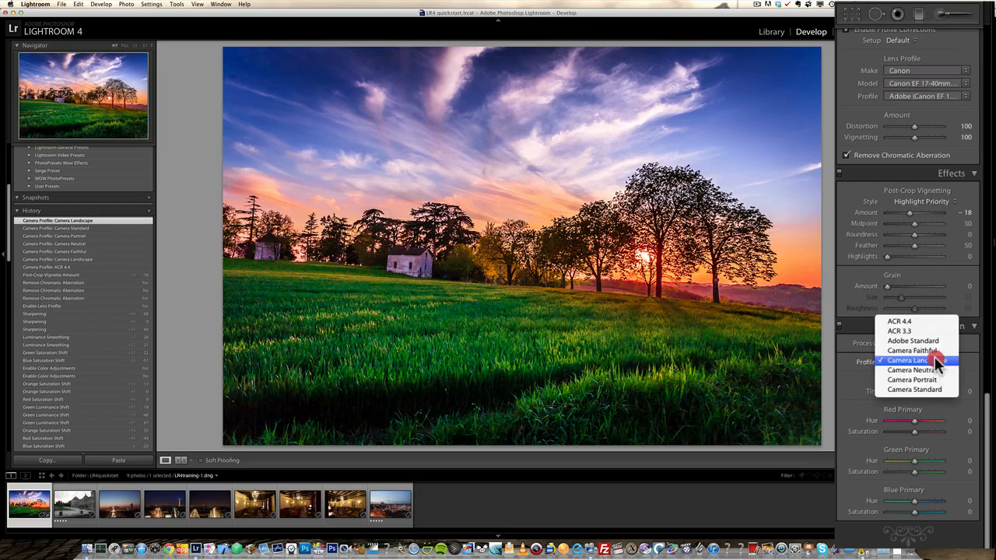
pyautogui.click(934, 341)
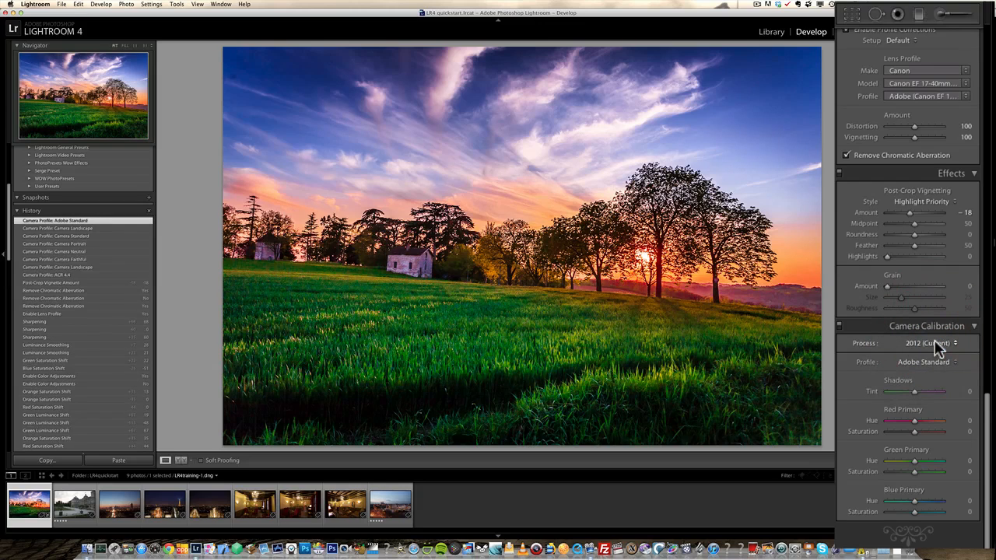
pyautogui.click(935, 363)
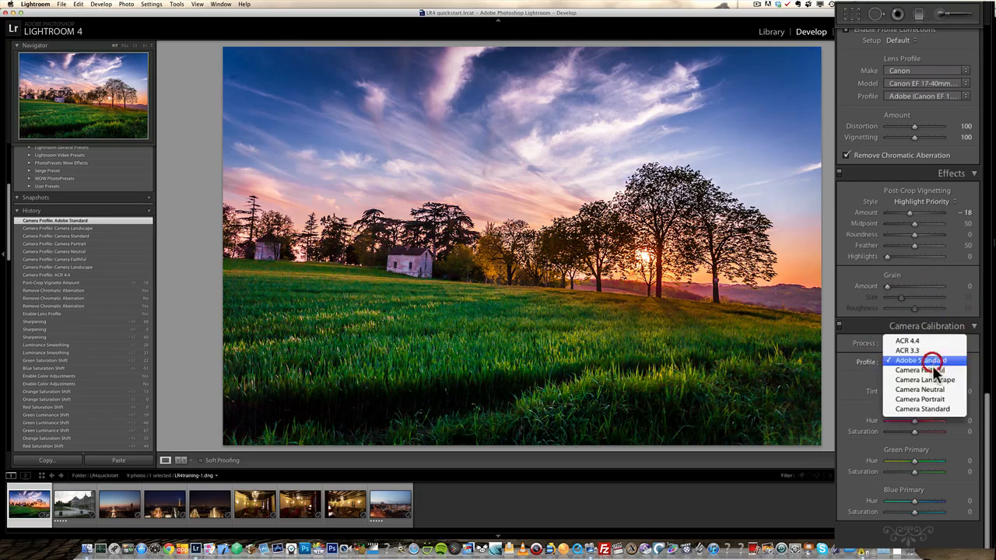
pyautogui.click(943, 383)
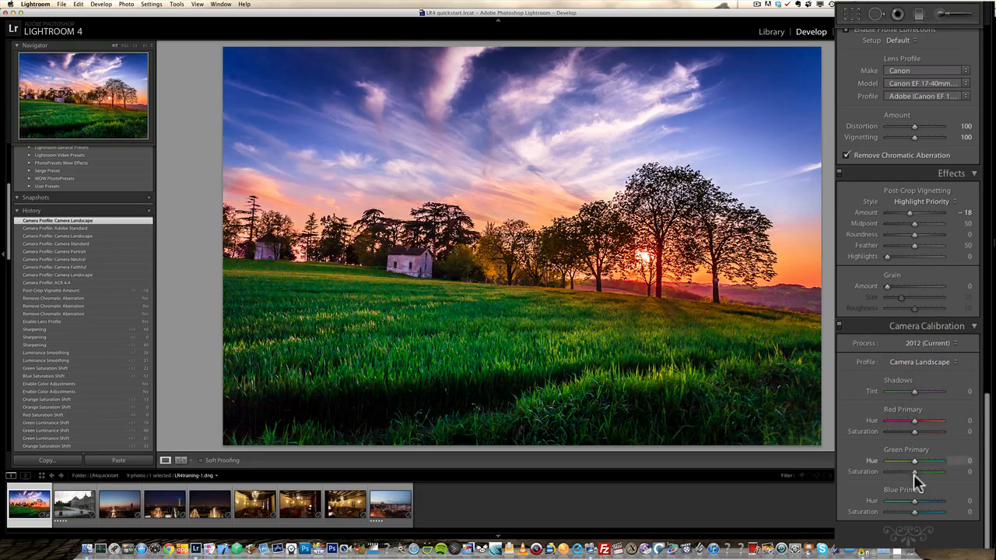
# Start a new adjustment brush mask with all effect settings reset and Noise set to 72
pyautogui.moveTo(988, 465); pyautogui.dragTo(987, 97)
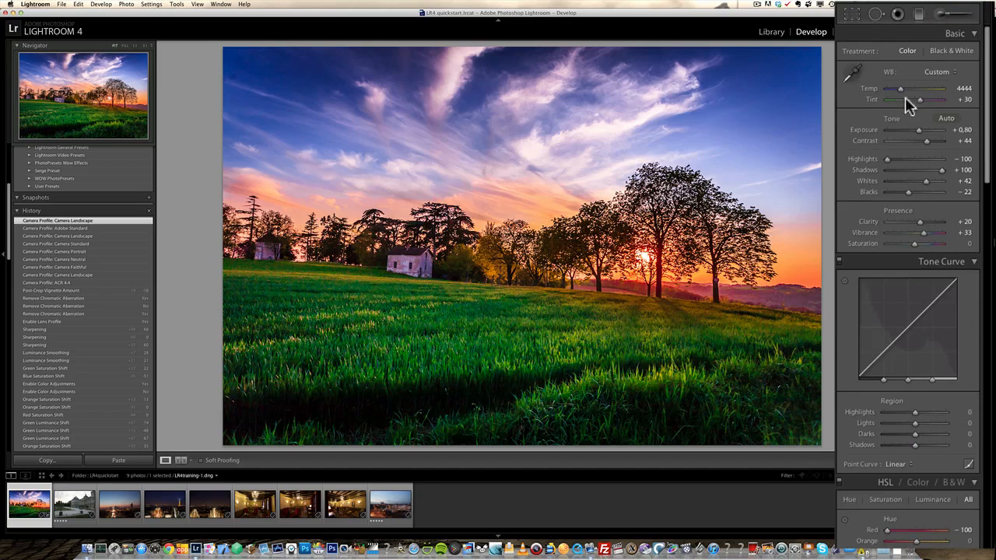
pyautogui.click(941, 16)
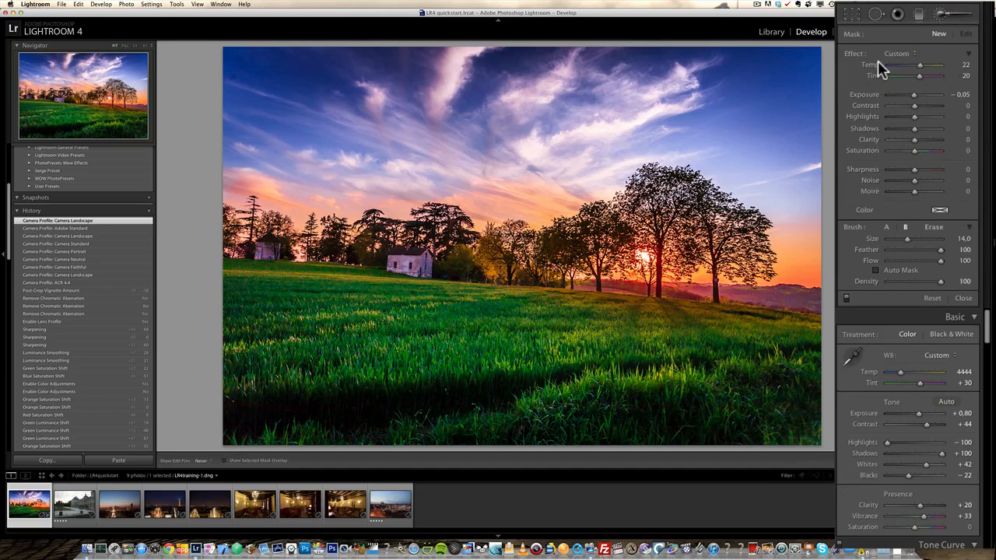
pyautogui.keyDown('alt'); pyautogui.click(855, 54); pyautogui.keyUp('alt')
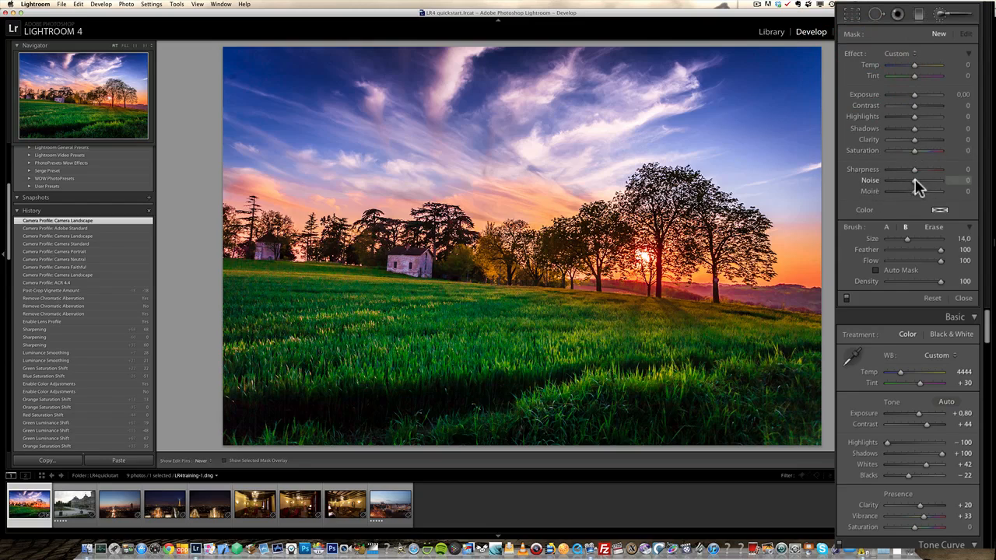
pyautogui.moveTo(916, 180); pyautogui.dragTo(933, 180)
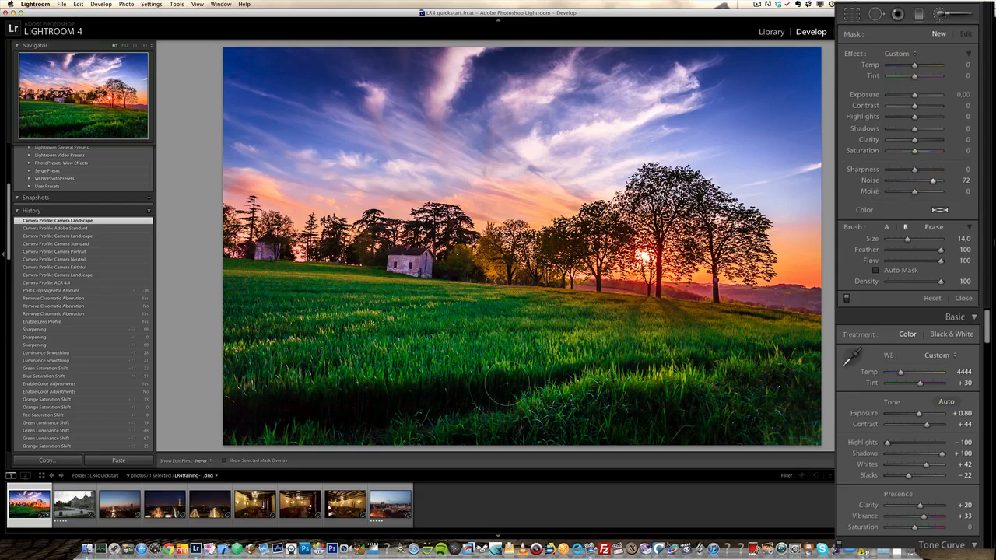
# Paint the noise reduction over the dark grass in the foreground with brush sizes 14, 9 and 8, and close the brush
pyautogui.moveTo(507, 383); pyautogui.dragTo(513, 387)
pyautogui.scroll(-3, 514, 387)
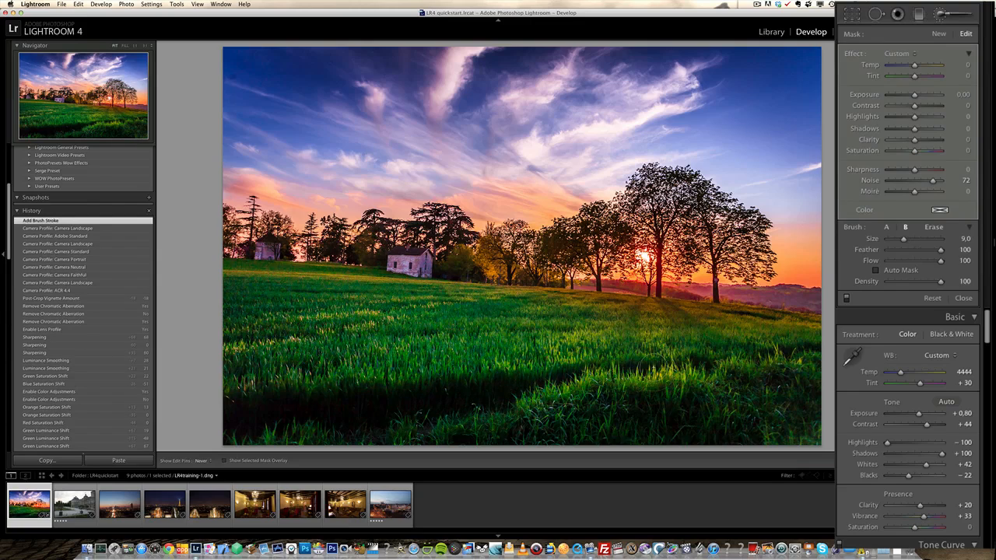
pyautogui.click(634, 364)
pyautogui.scroll(-1, 635, 363)
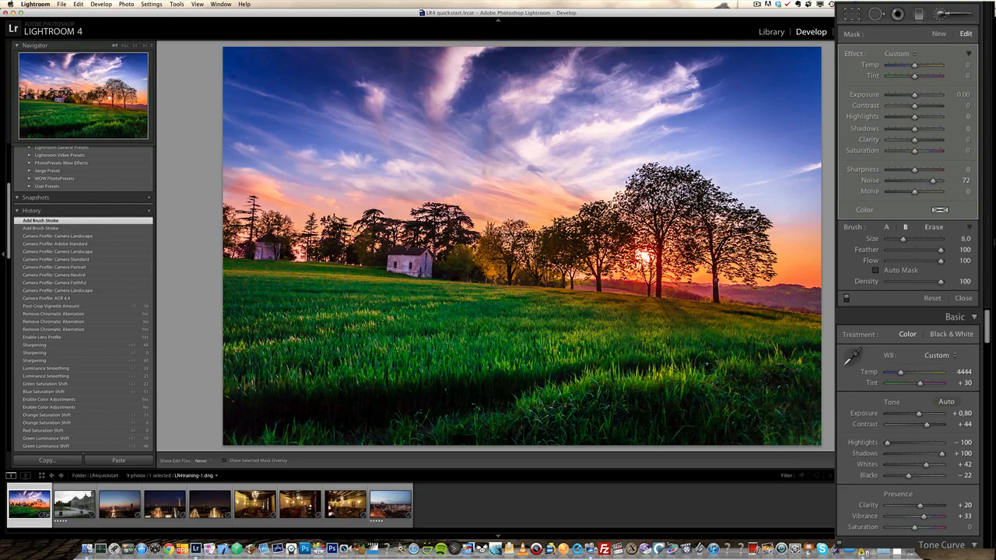
pyautogui.click(641, 421)
pyautogui.scroll(1, 642, 417)
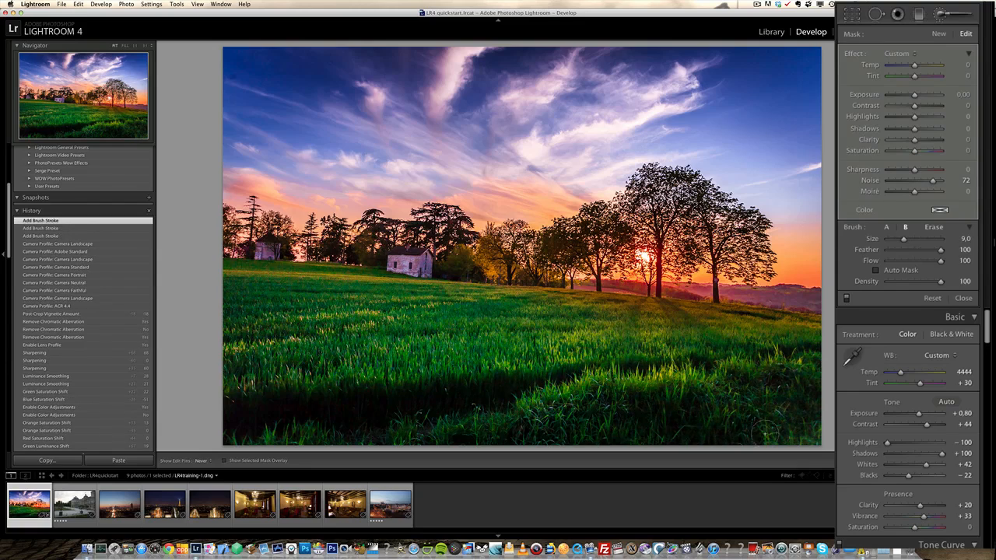
pyautogui.click(448, 438)
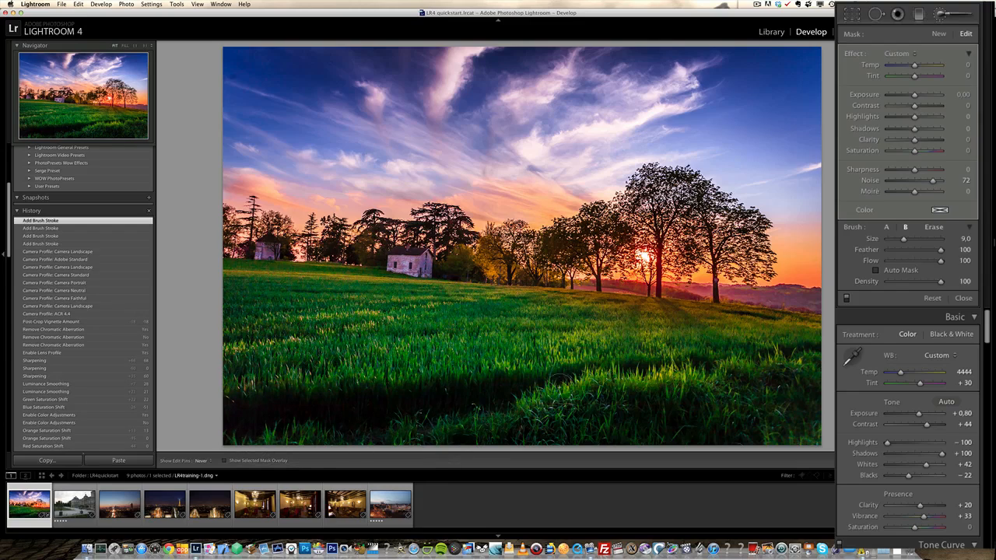
pyautogui.moveTo(561, 387)
pyautogui.mouseDown()
pyautogui.moveTo(792, 358)
pyautogui.moveTo(817, 406)
pyautogui.mouseUp()
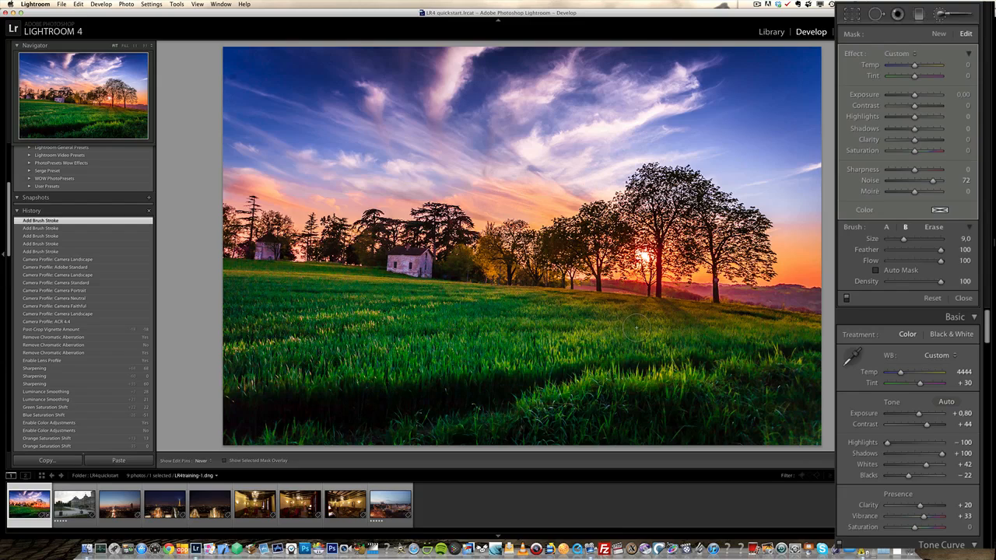
pyautogui.click(964, 298)
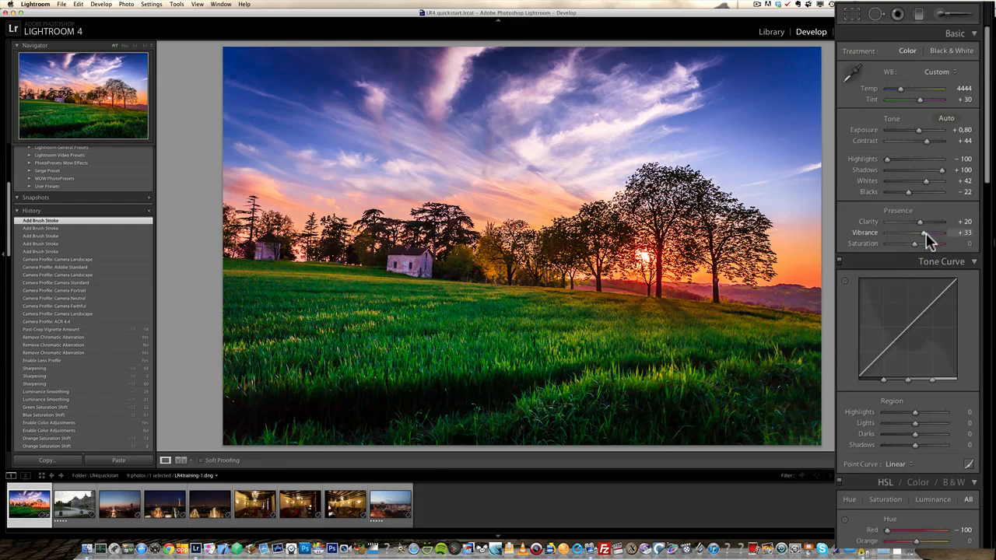
# Reset the photo's Vibrance to 0
pyautogui.doubleClick(924, 233)
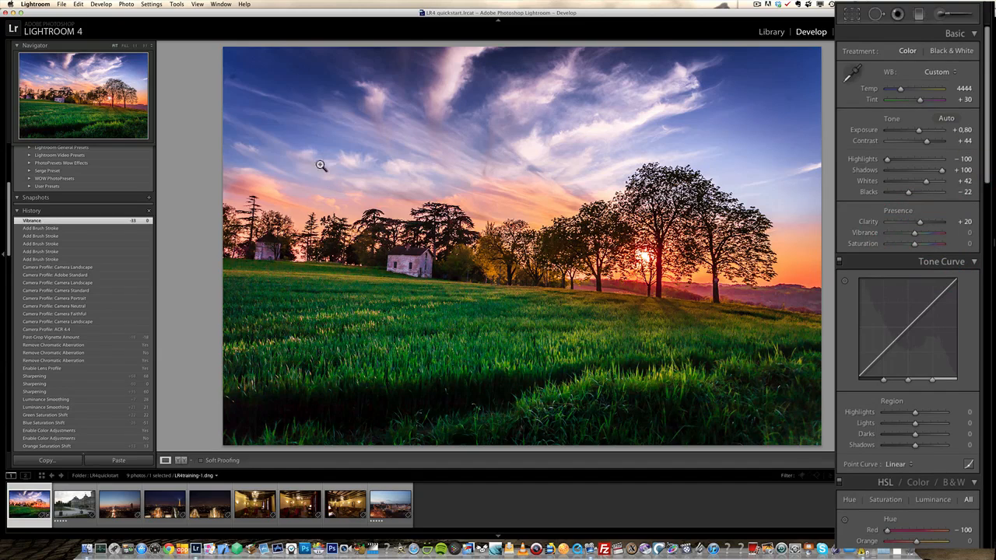
# Heal the two dust spots in the sky's upper-left corner with Spot Removal at sizes 64 and 50, sampling the first from clean sky to its right
pyautogui.click(232, 80)
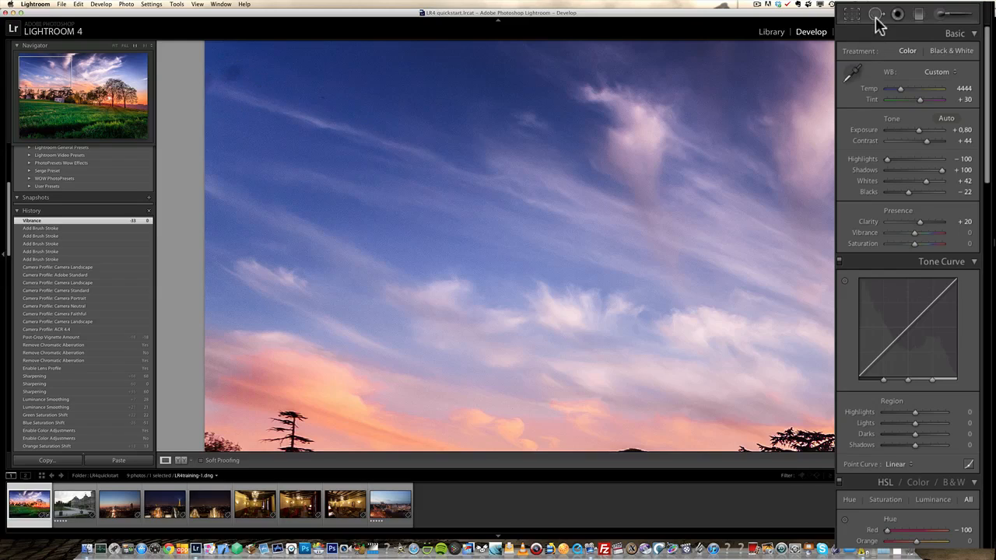
pyautogui.click(872, 14)
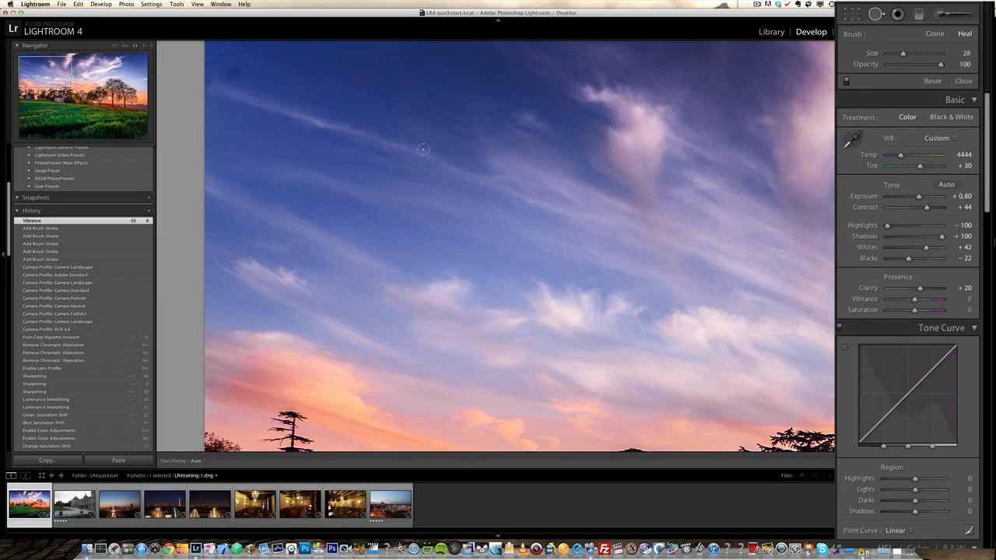
pyautogui.scroll(3, 424, 150)
pyautogui.scroll(-2, 417, 138)
pyautogui.moveTo(905, 53)
pyautogui.mouseDown()
pyautogui.moveTo(929, 51)
pyautogui.moveTo(913, 54)
pyautogui.mouseUp()
pyautogui.scroll(3, 348, 177)
pyautogui.scroll(2, 233, 72)
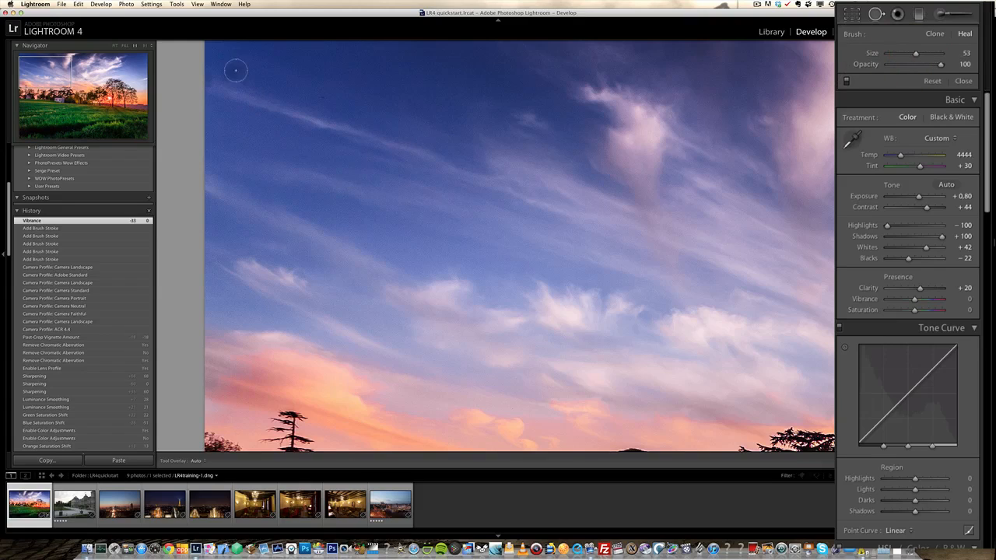
pyautogui.scroll(2, 232, 71)
pyautogui.click(233, 71)
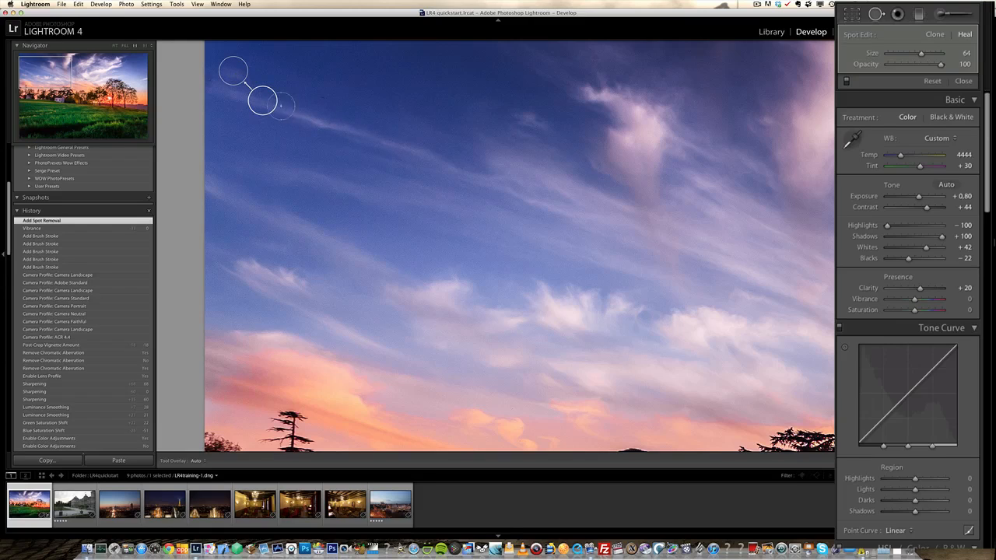
pyautogui.moveTo(266, 101); pyautogui.dragTo(307, 73)
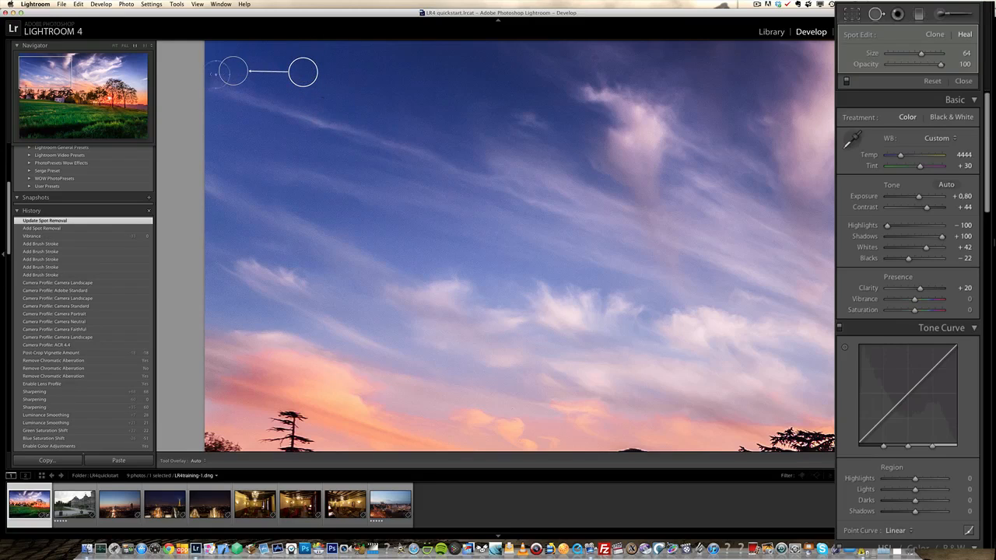
pyautogui.click(205, 80)
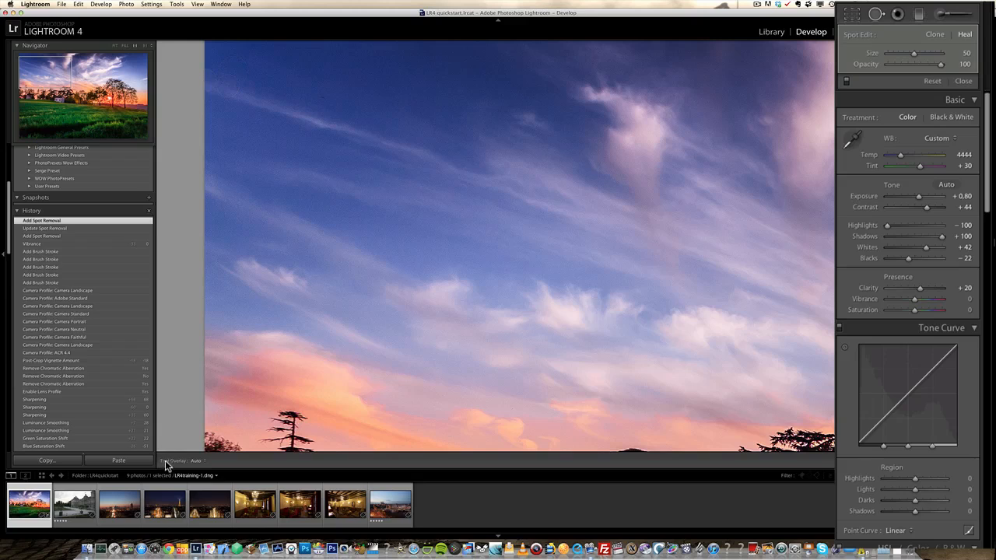
# Switch the spot removal tool overlay to Always to show the correction circles, and return it to Auto
pyautogui.click(197, 461)
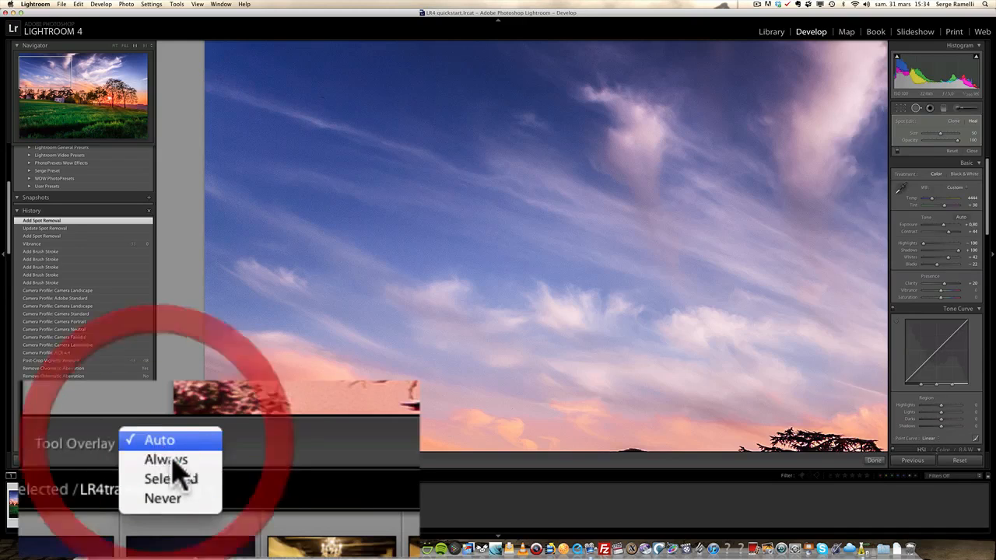
pyautogui.click(175, 460)
pyautogui.click(198, 460)
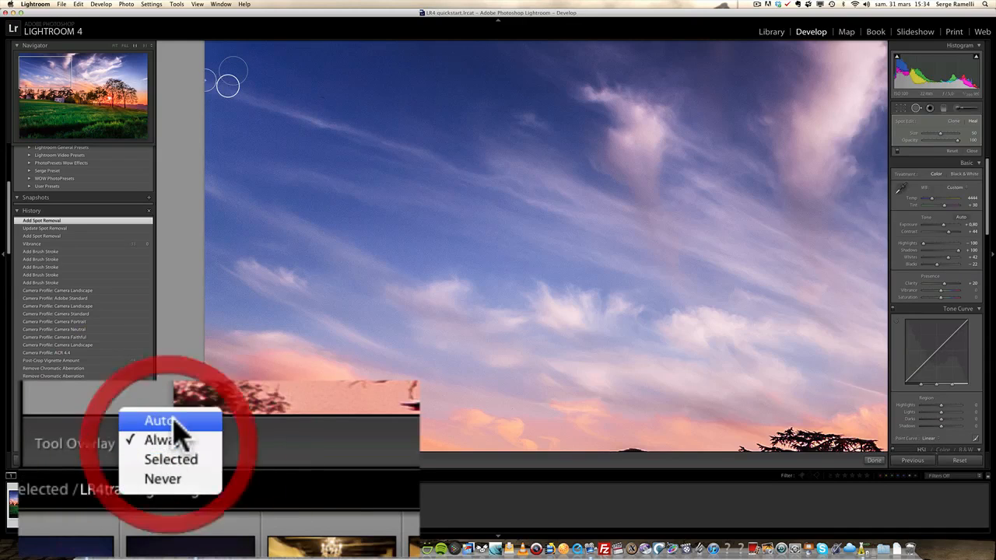
pyautogui.click(196, 452)
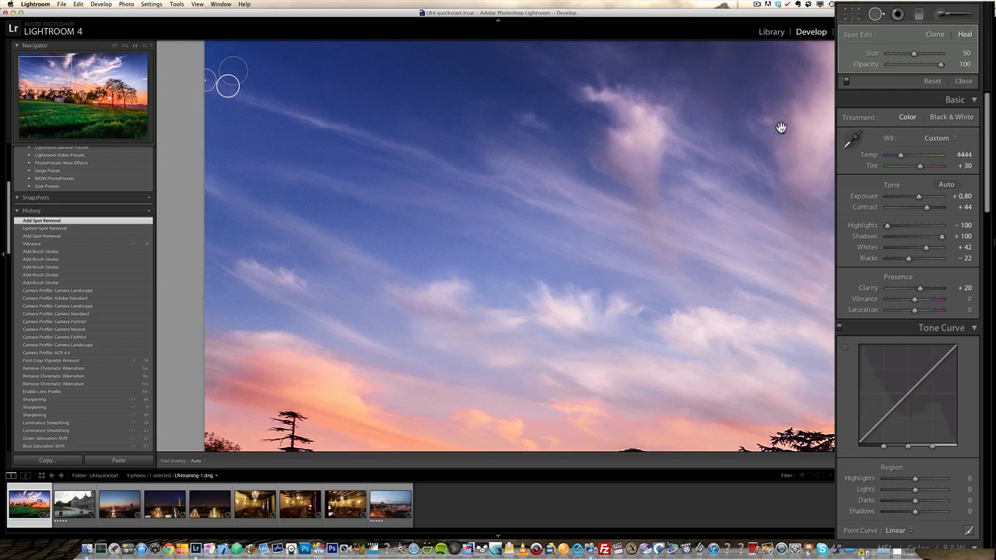
# Heal two dust spots in the blue sky near the photo's right edge with sizes 56 and 75, and close Spot Removal
pyautogui.moveTo(782, 128); pyautogui.dragTo(459, 139)
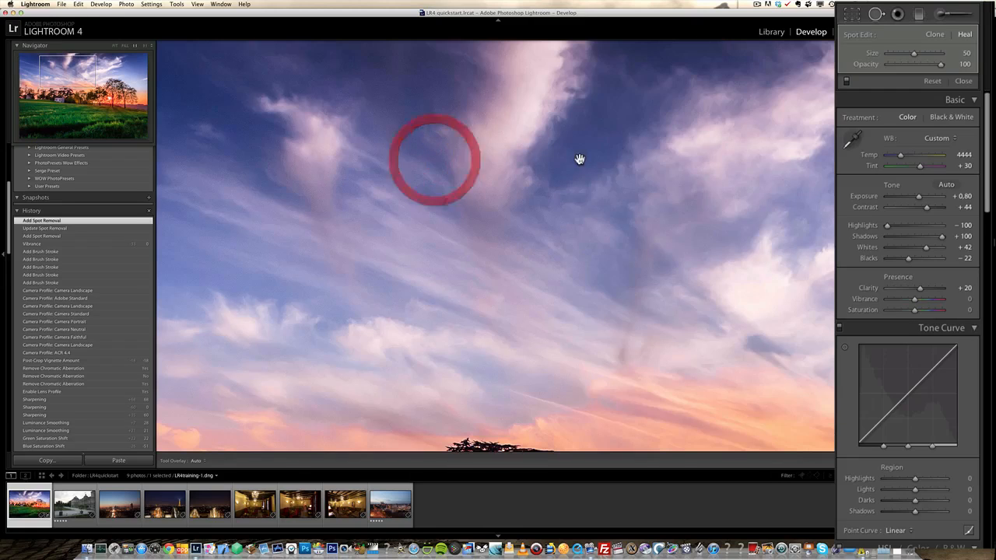
pyautogui.moveTo(814, 182); pyautogui.dragTo(524, 179)
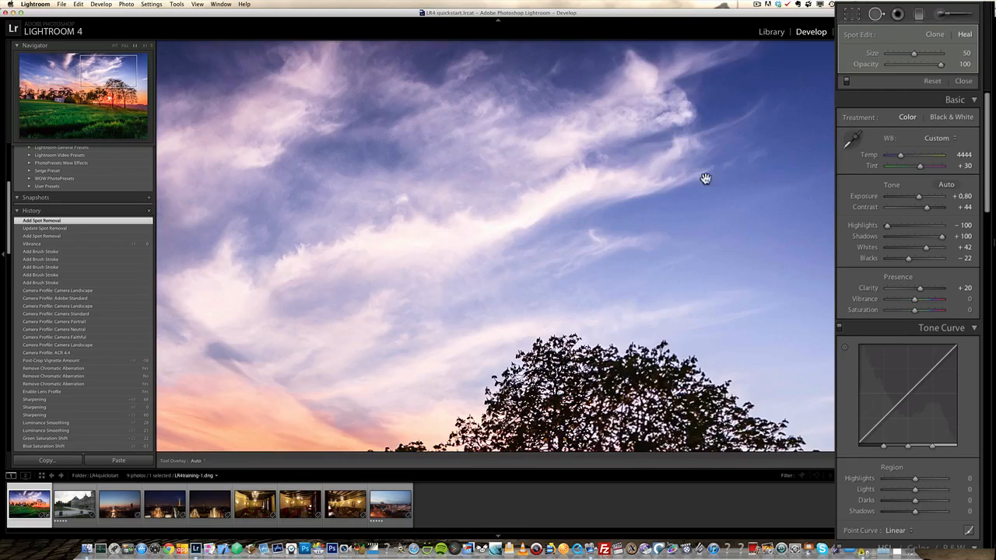
pyautogui.moveTo(768, 169); pyautogui.dragTo(406, 186)
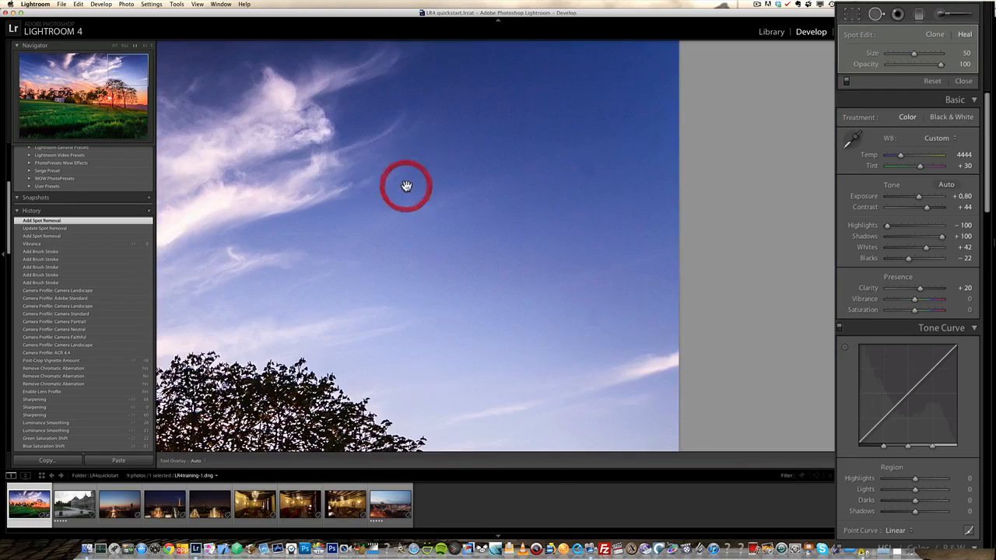
pyautogui.scroll(2, 587, 168)
pyautogui.click(587, 168)
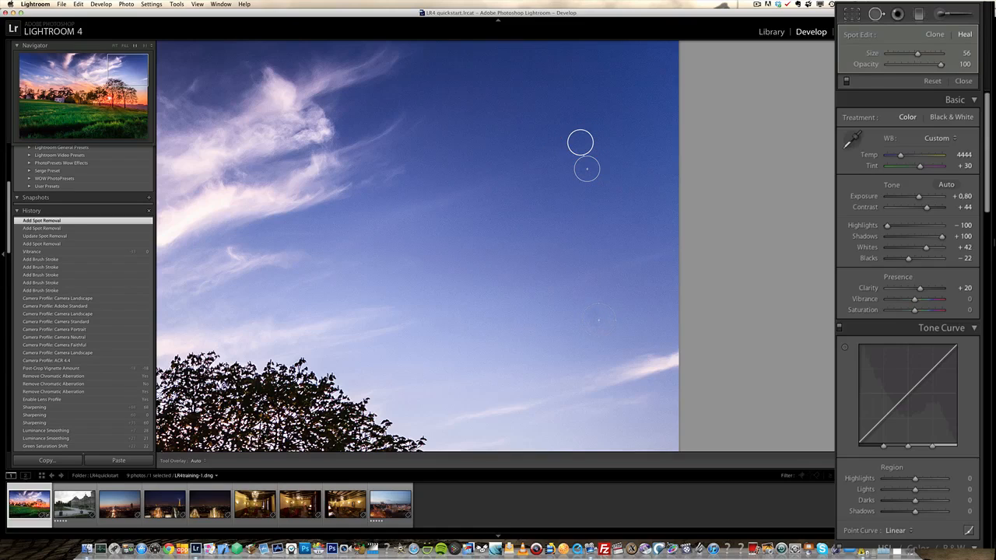
pyautogui.scroll(6, 598, 319)
pyautogui.click(598, 319)
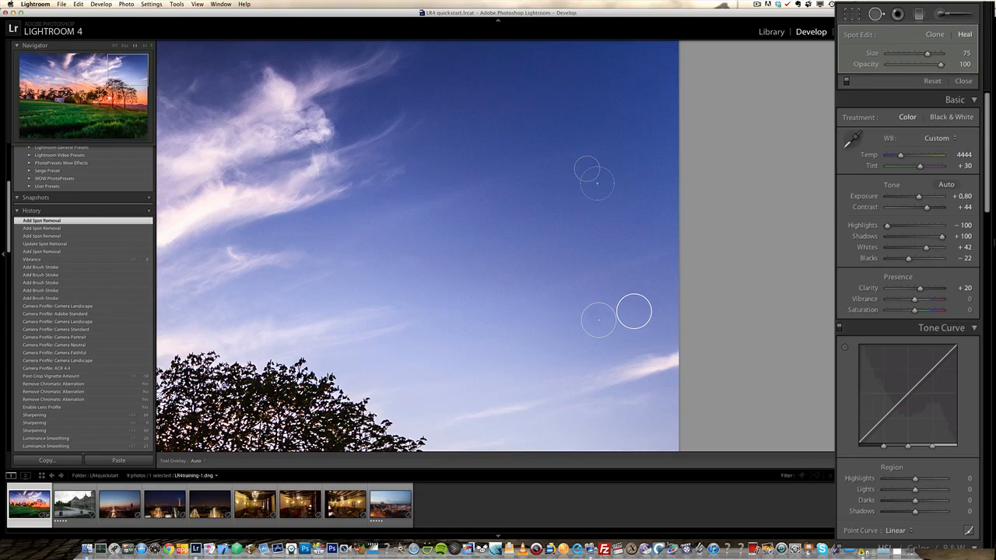
pyautogui.click(963, 81)
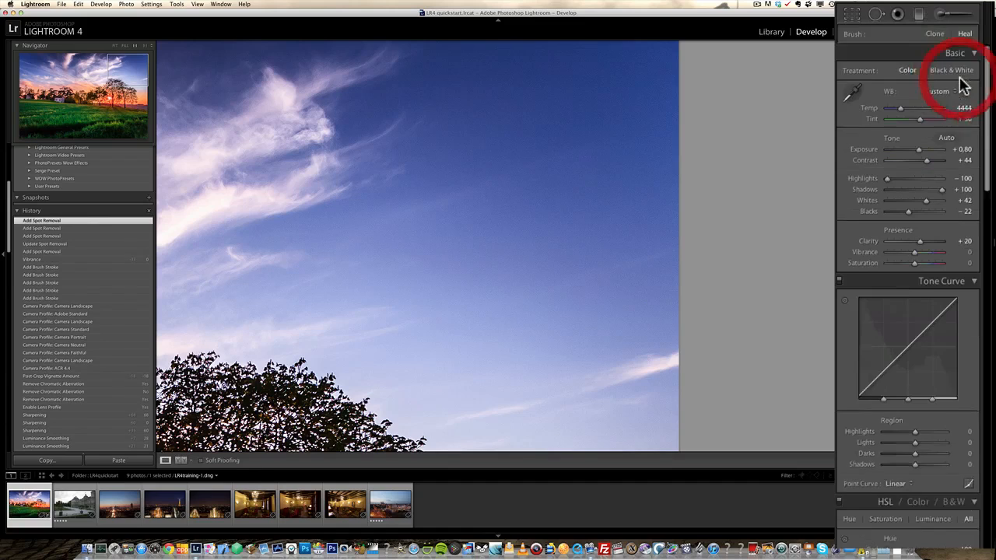
# Straighten the photo along the distant horizon to a crop angle of -2.45, and compare it side by side with the unedited version
pyautogui.click(431, 198)
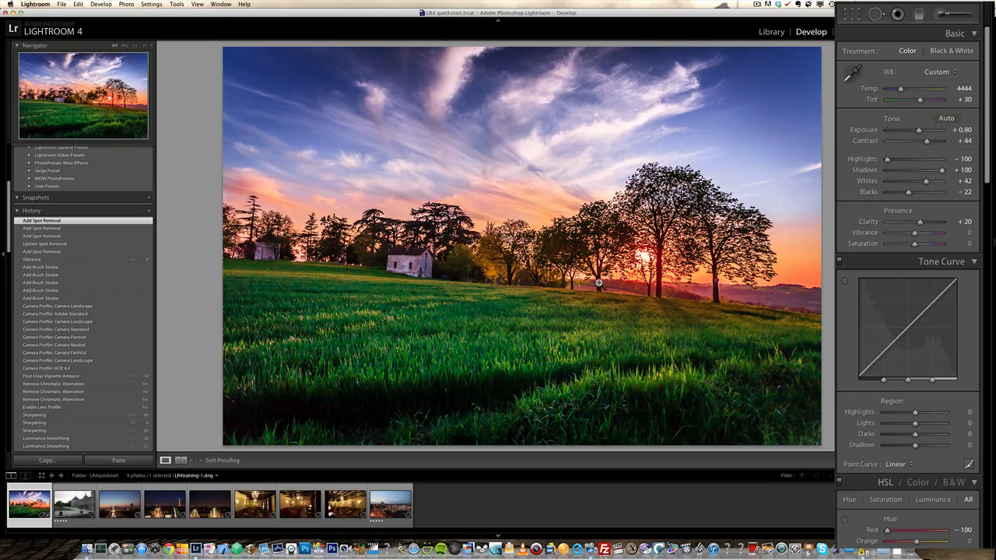
pyautogui.click(852, 15)
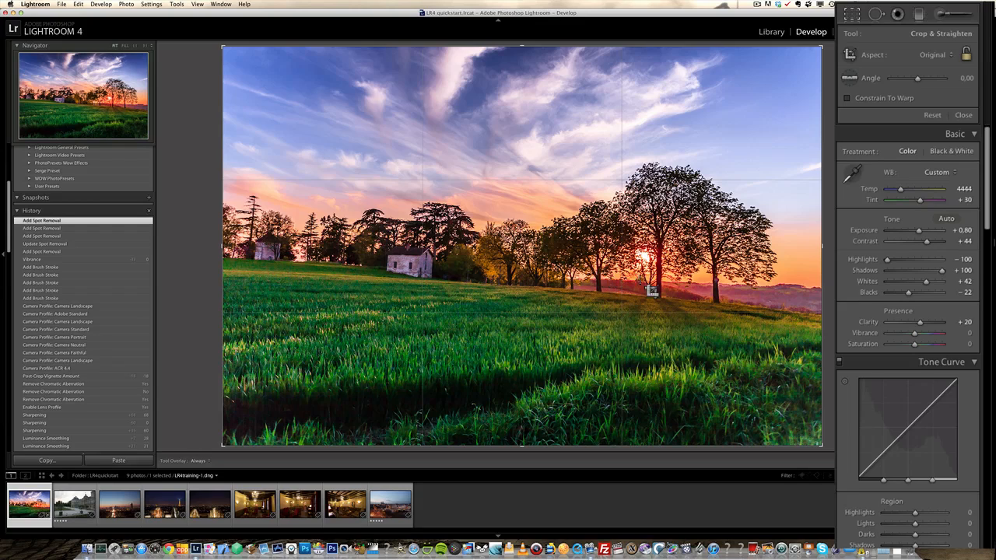
pyautogui.click(850, 79)
pyautogui.moveTo(715, 284); pyautogui.dragTo(806, 286)
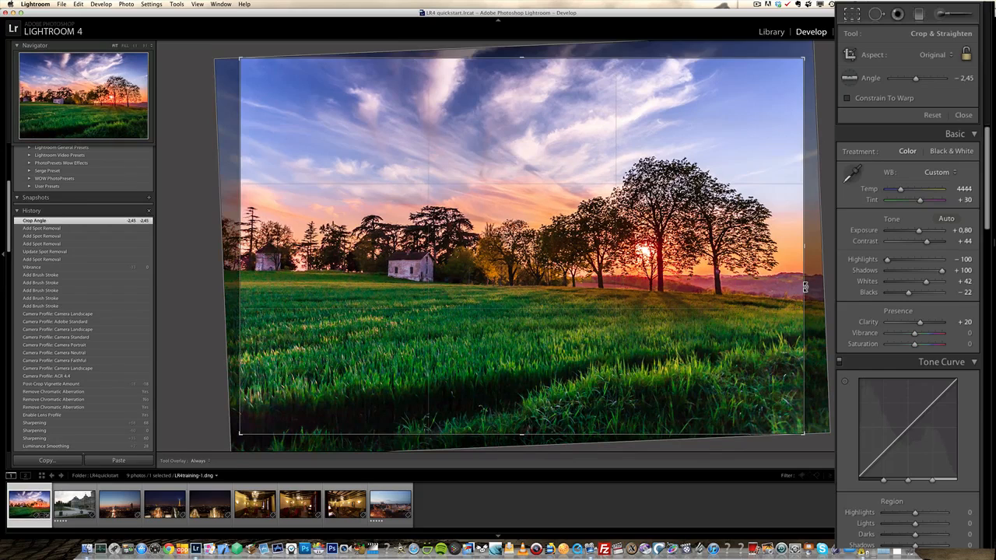
pyautogui.press('Return')
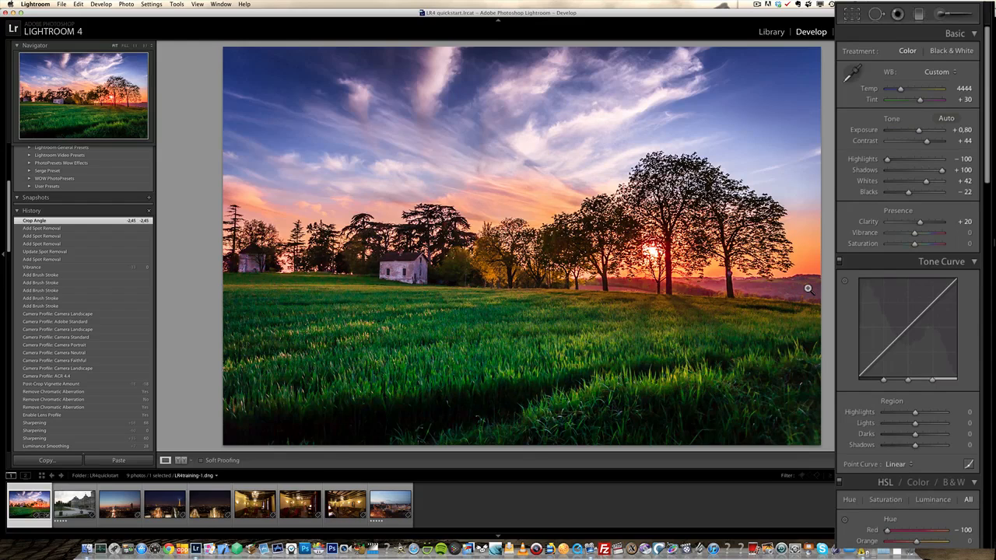
pyautogui.press('y')
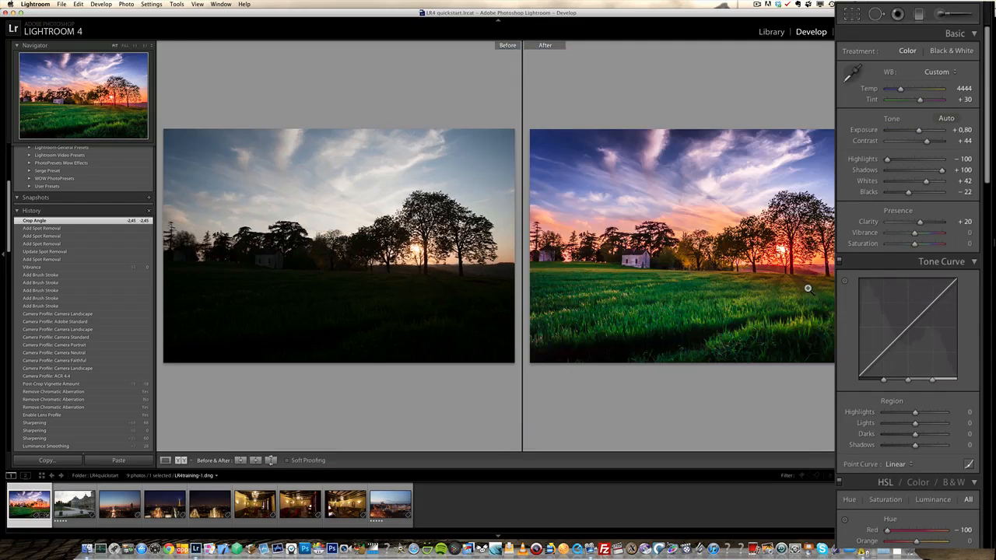
pyautogui.press('y')
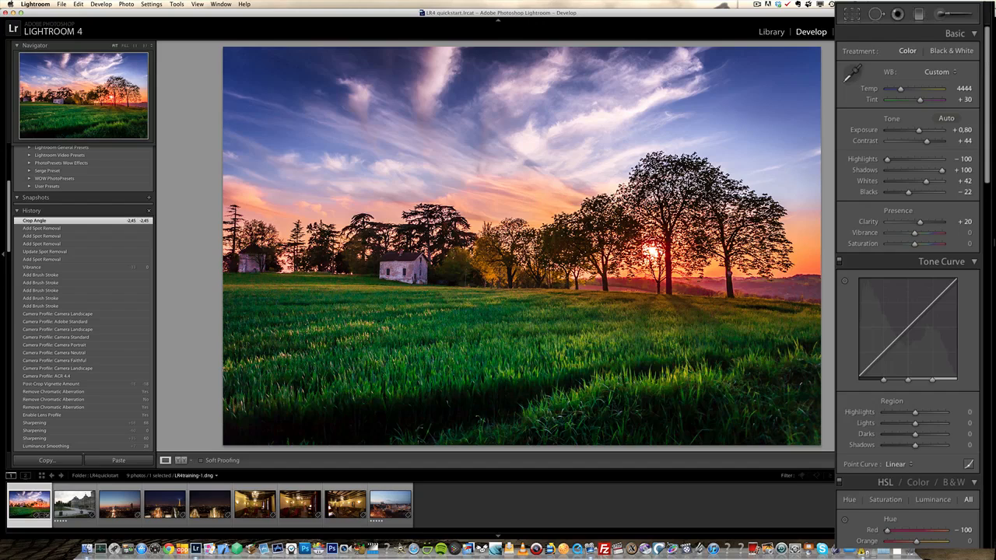
# Activate the Adjustment Brush, hide its edit pins with Never, and return their display to Auto
pyautogui.click(942, 15)
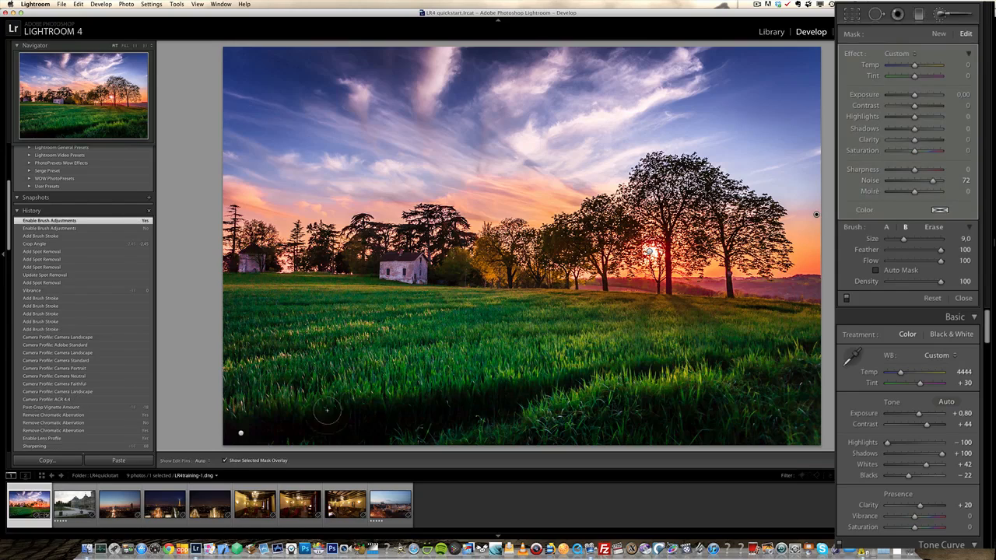
pyautogui.click(200, 461)
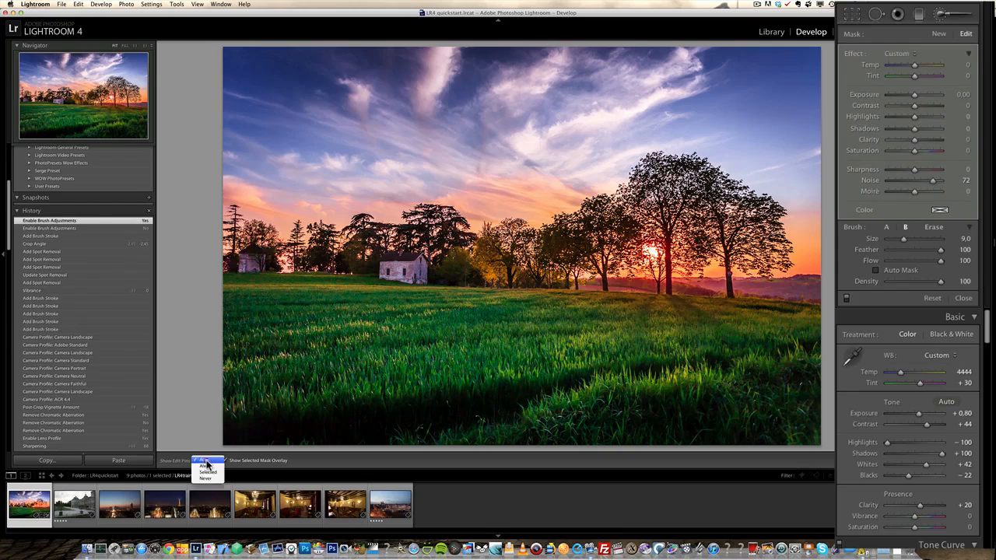
pyautogui.click(214, 477)
pyautogui.click(207, 461)
pyautogui.click(208, 442)
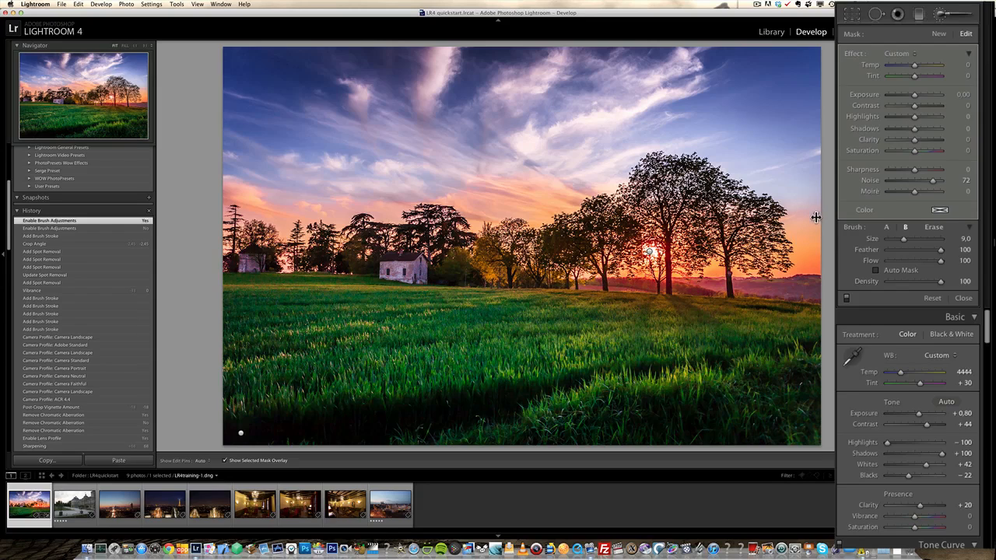
# Select the brush adjustment covering the sunset horizon for editing, check its mask, and leave the selected mask overlay off
pyautogui.click(817, 215)
pyautogui.click(649, 254)
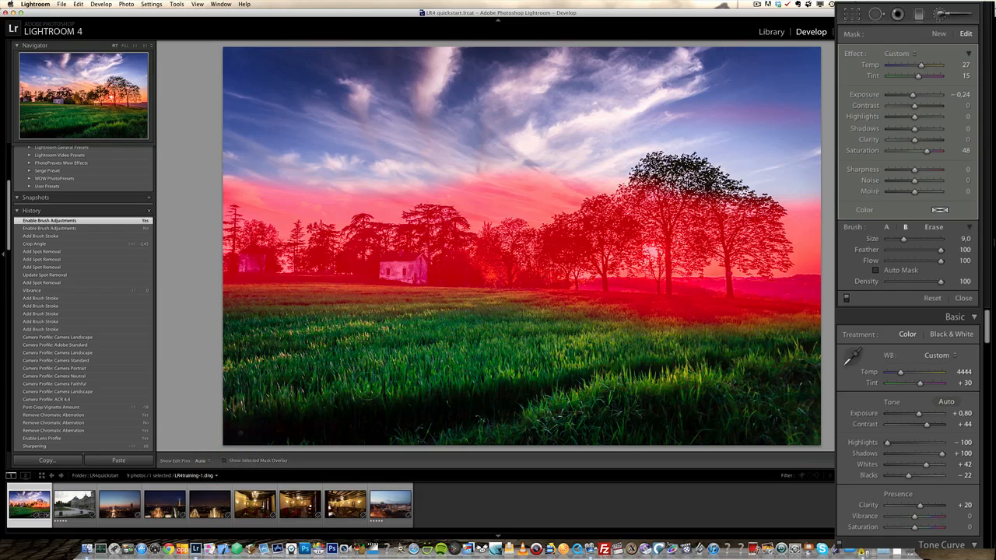
pyautogui.click(226, 461)
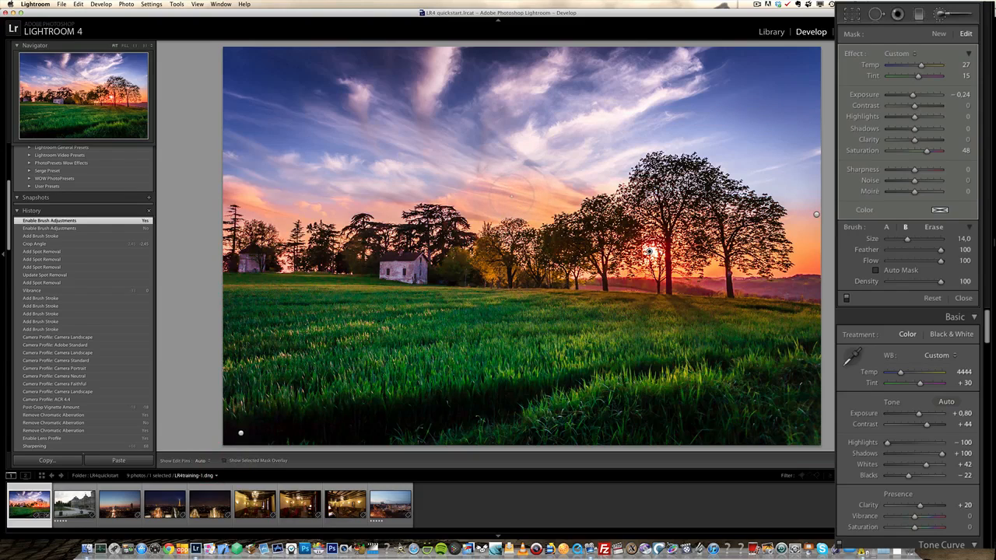
# Erase parts of the sunset brush adjustment from the sky above the left-hand trees with a size 14 brush, toggling the edit pins' visibility
pyautogui.press('alt')
pyautogui.press('h')
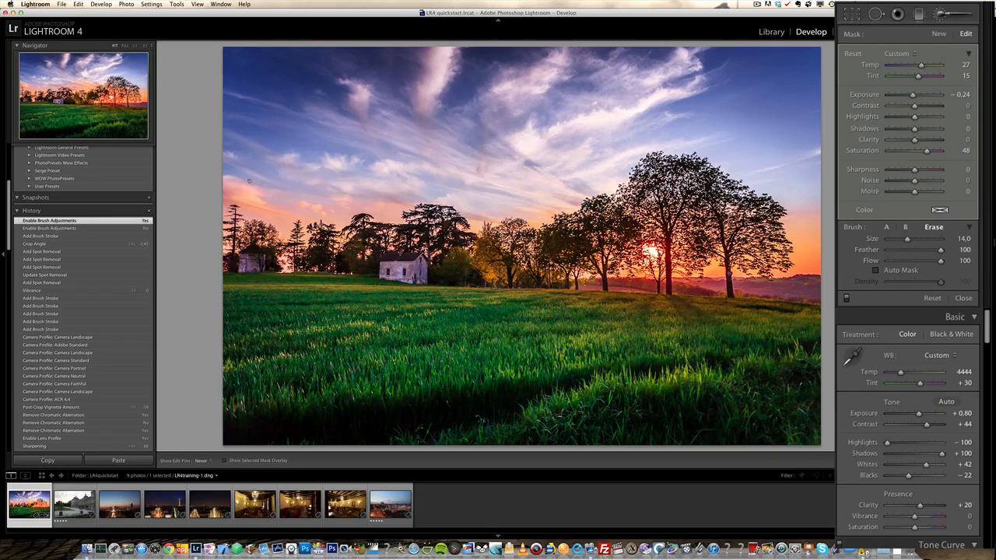
pyautogui.moveTo(249, 181)
pyautogui.mouseDown()
pyautogui.moveTo(214, 180)
pyautogui.moveTo(514, 181)
pyautogui.moveTo(677, 168)
pyautogui.mouseUp()
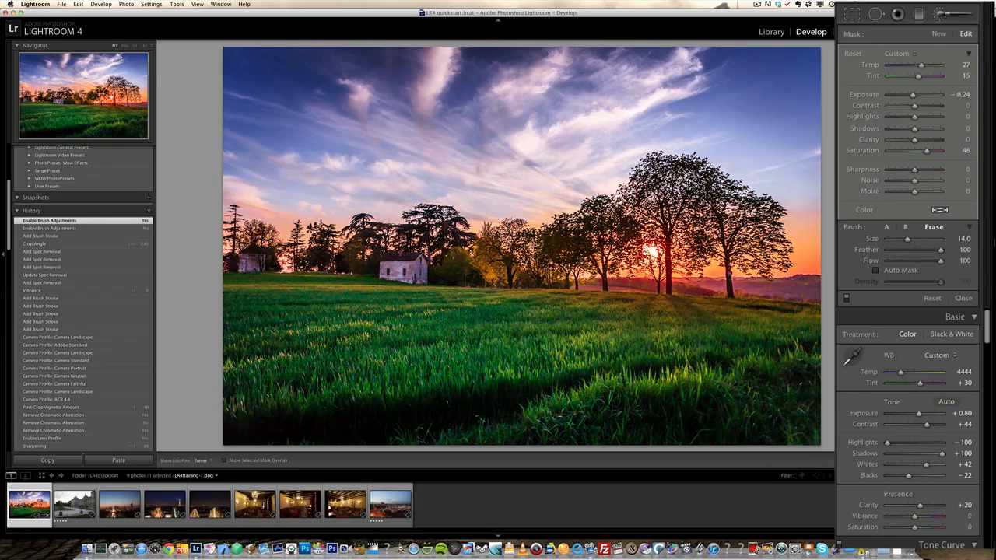
pyautogui.press('h')
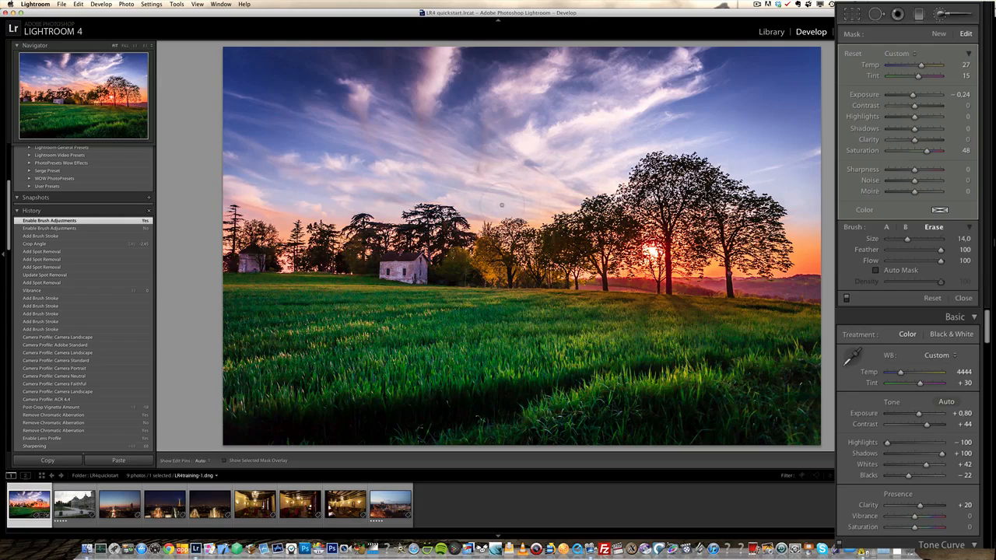
pyautogui.keyDown('alt'); pyautogui.click(256, 210); pyautogui.keyUp('alt')
pyautogui.moveTo(230, 200); pyautogui.dragTo(544, 190)
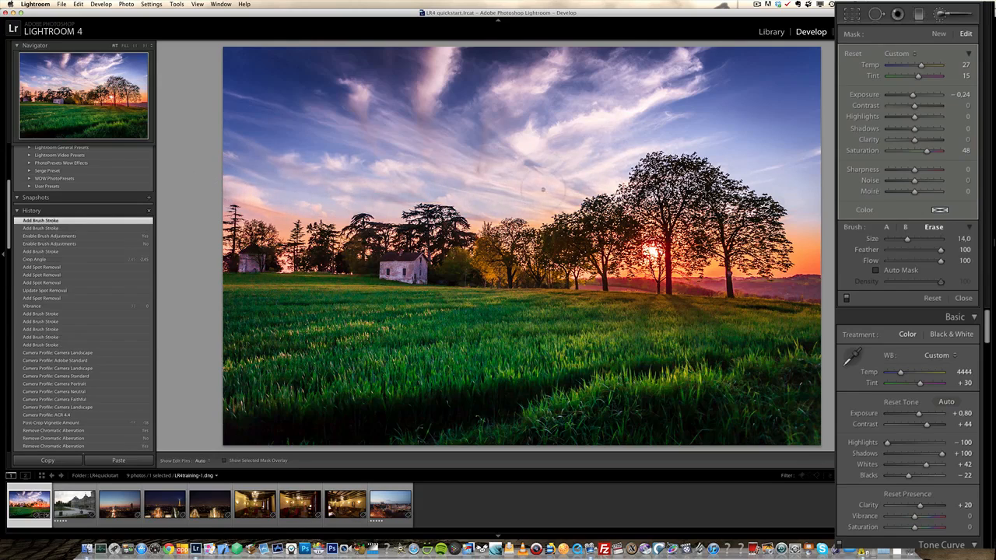
# Delete the brush adjustment pinned in the sky at the photo's right edge, and close the Adjustment Brush
pyautogui.click(241, 436)
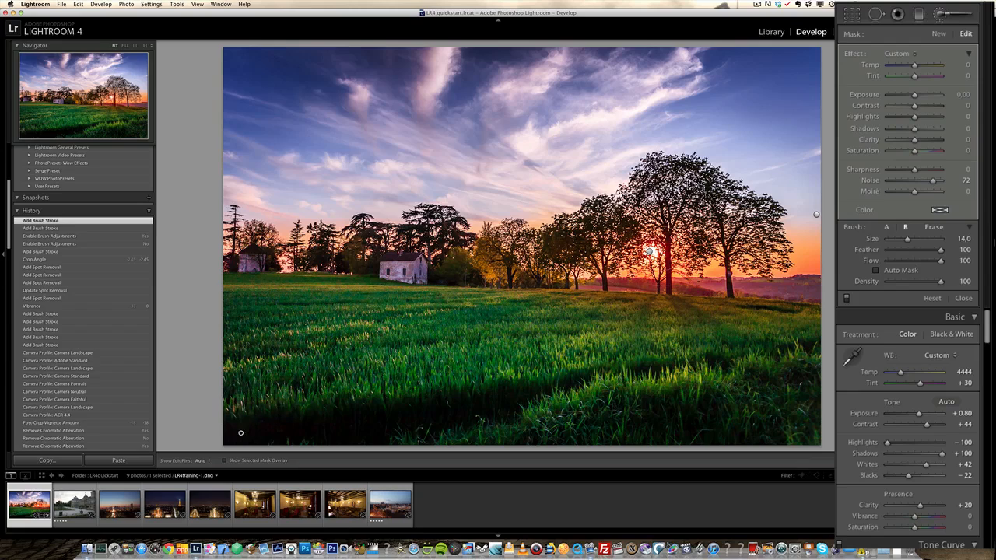
pyautogui.click(816, 214)
pyautogui.press('Delete')
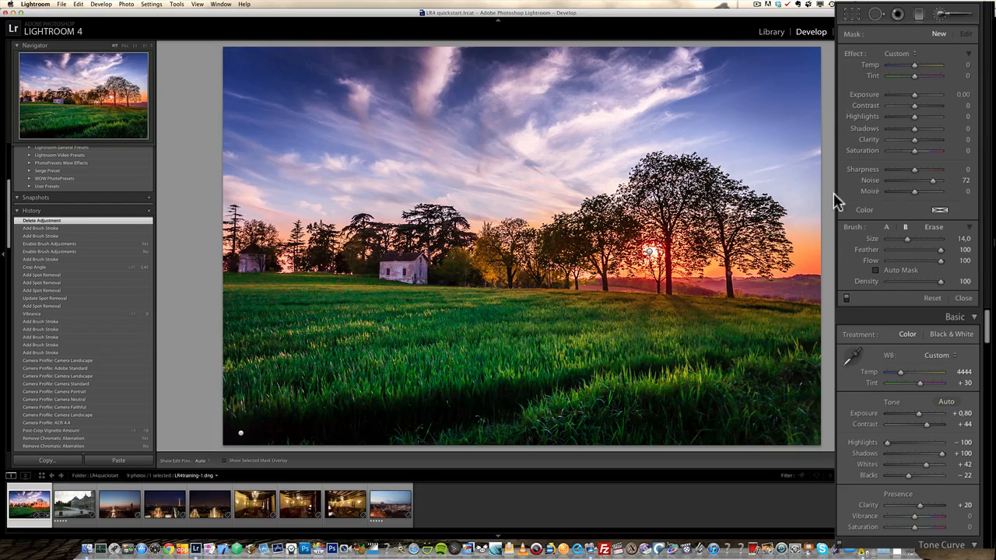
pyautogui.click(964, 300)
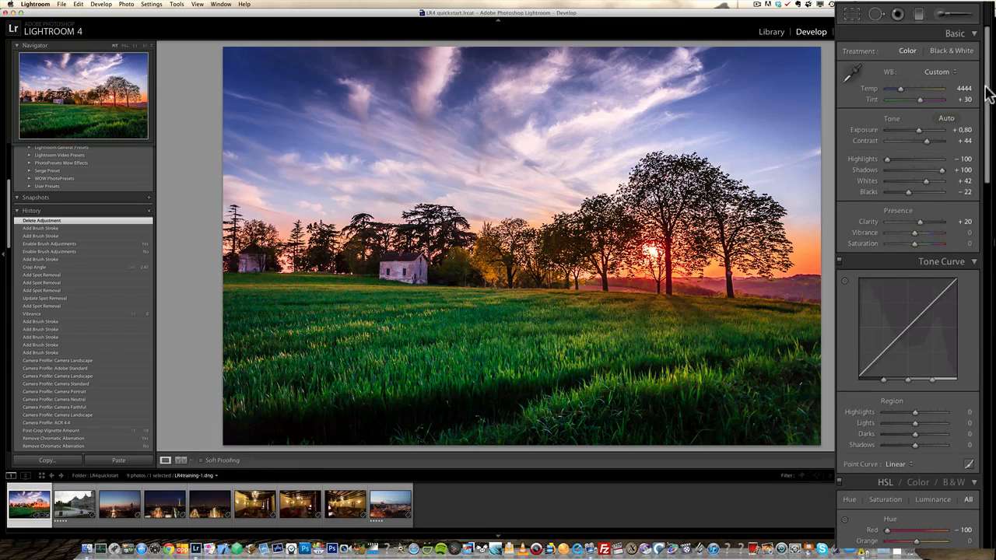
pyautogui.moveTo(985, 93); pyautogui.dragTo(982, 117)
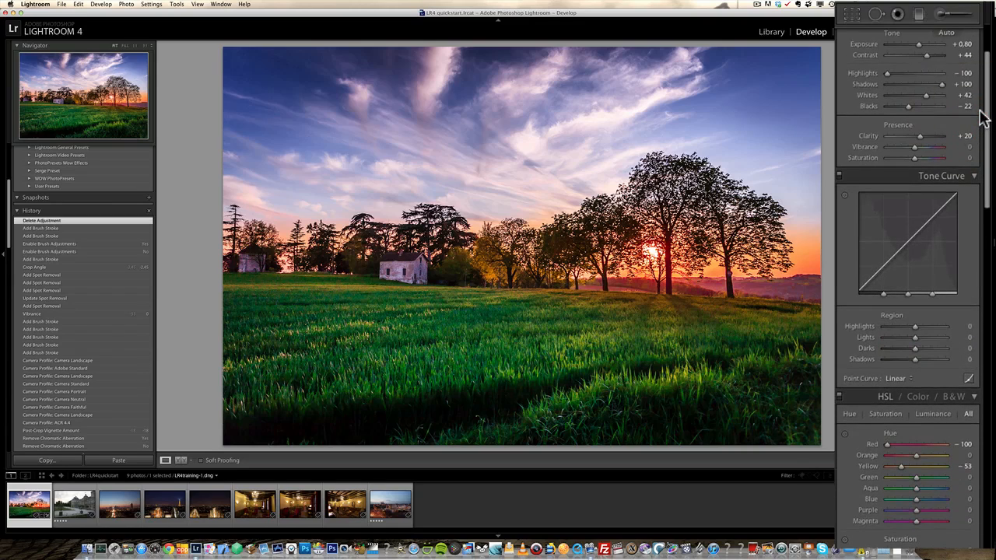